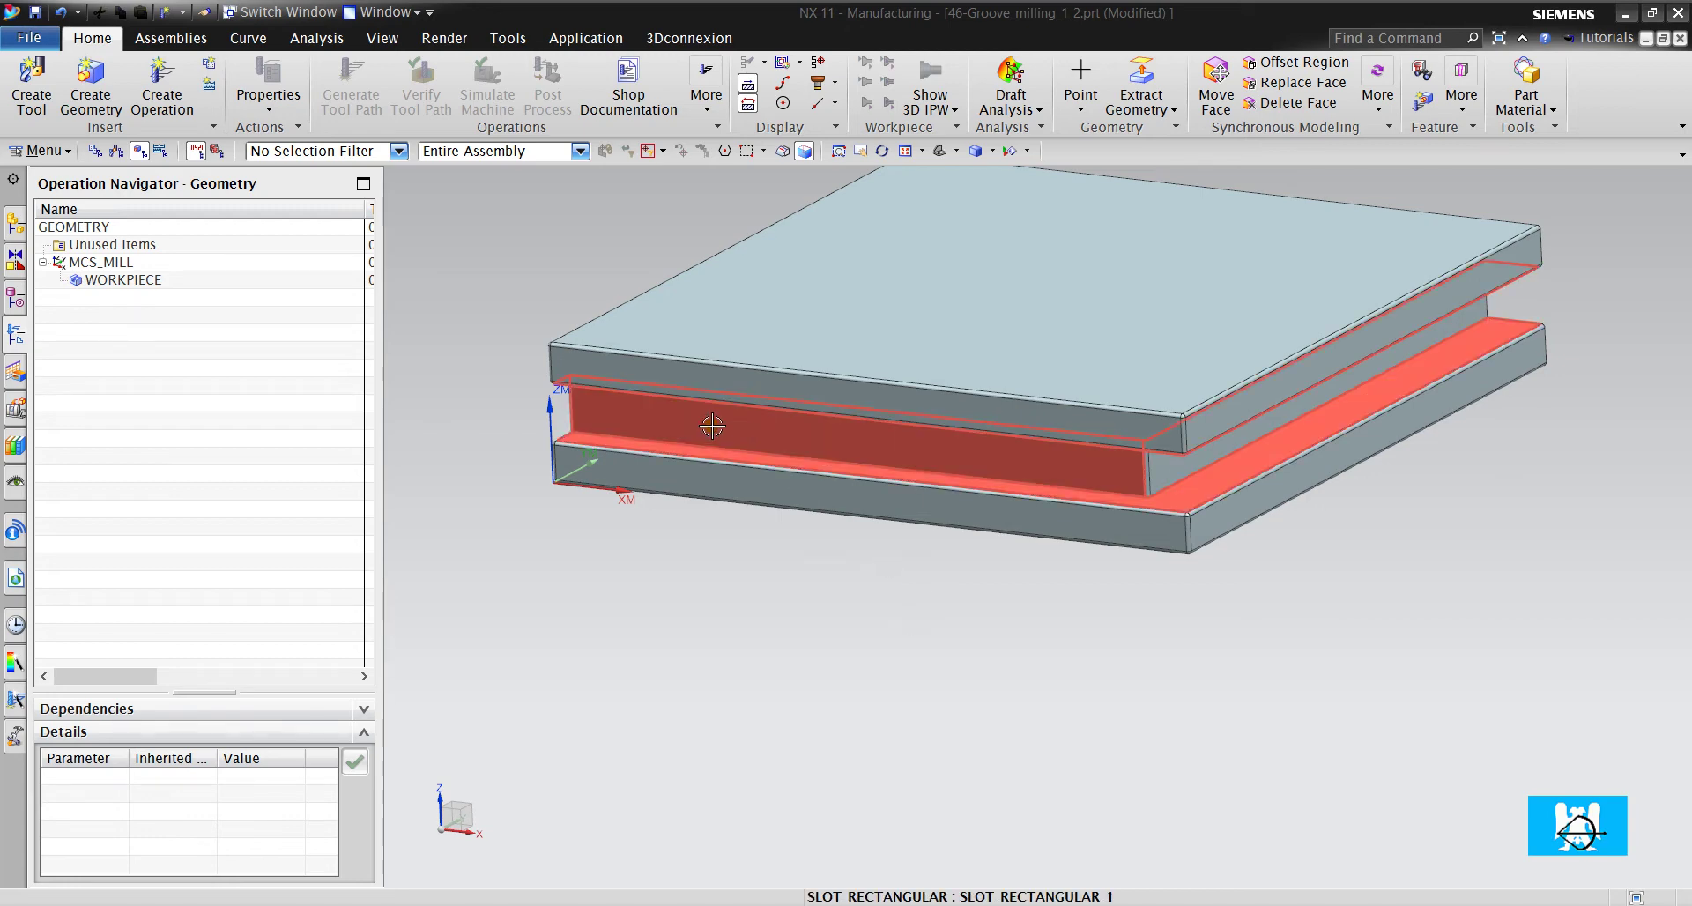
- Create a mill_planar GROOVE_MILLING operation using the T_CUTTER tool on WORKPIECE geometry
{"action": "scroll", "coordinate": [532, 383], "scroll_direction": "up", "scroll_amount": 5}
{"action": "mouse_move", "coordinate": [562, 411]}
{"action": "middle_mouse_down"}
{"action": "mouse_move", "coordinate": [584, 448]}
{"action": "mouse_move", "coordinate": [517, 397]}
{"action": "middle_mouse_up"}
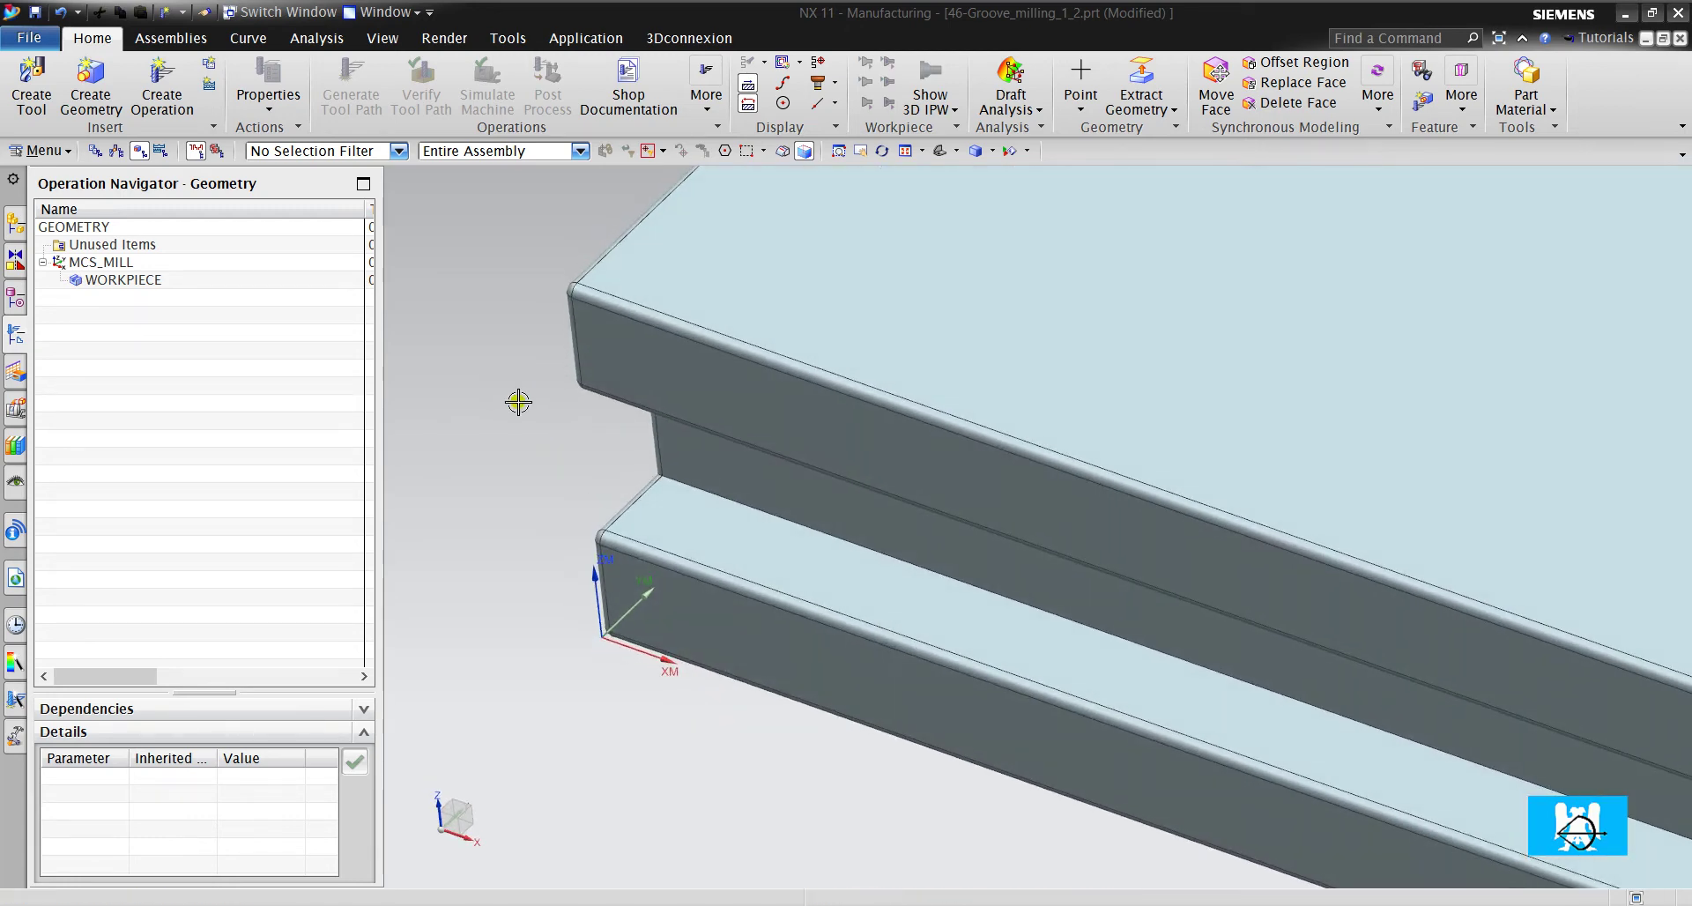
{"action": "left_click", "coordinate": [162, 84]}
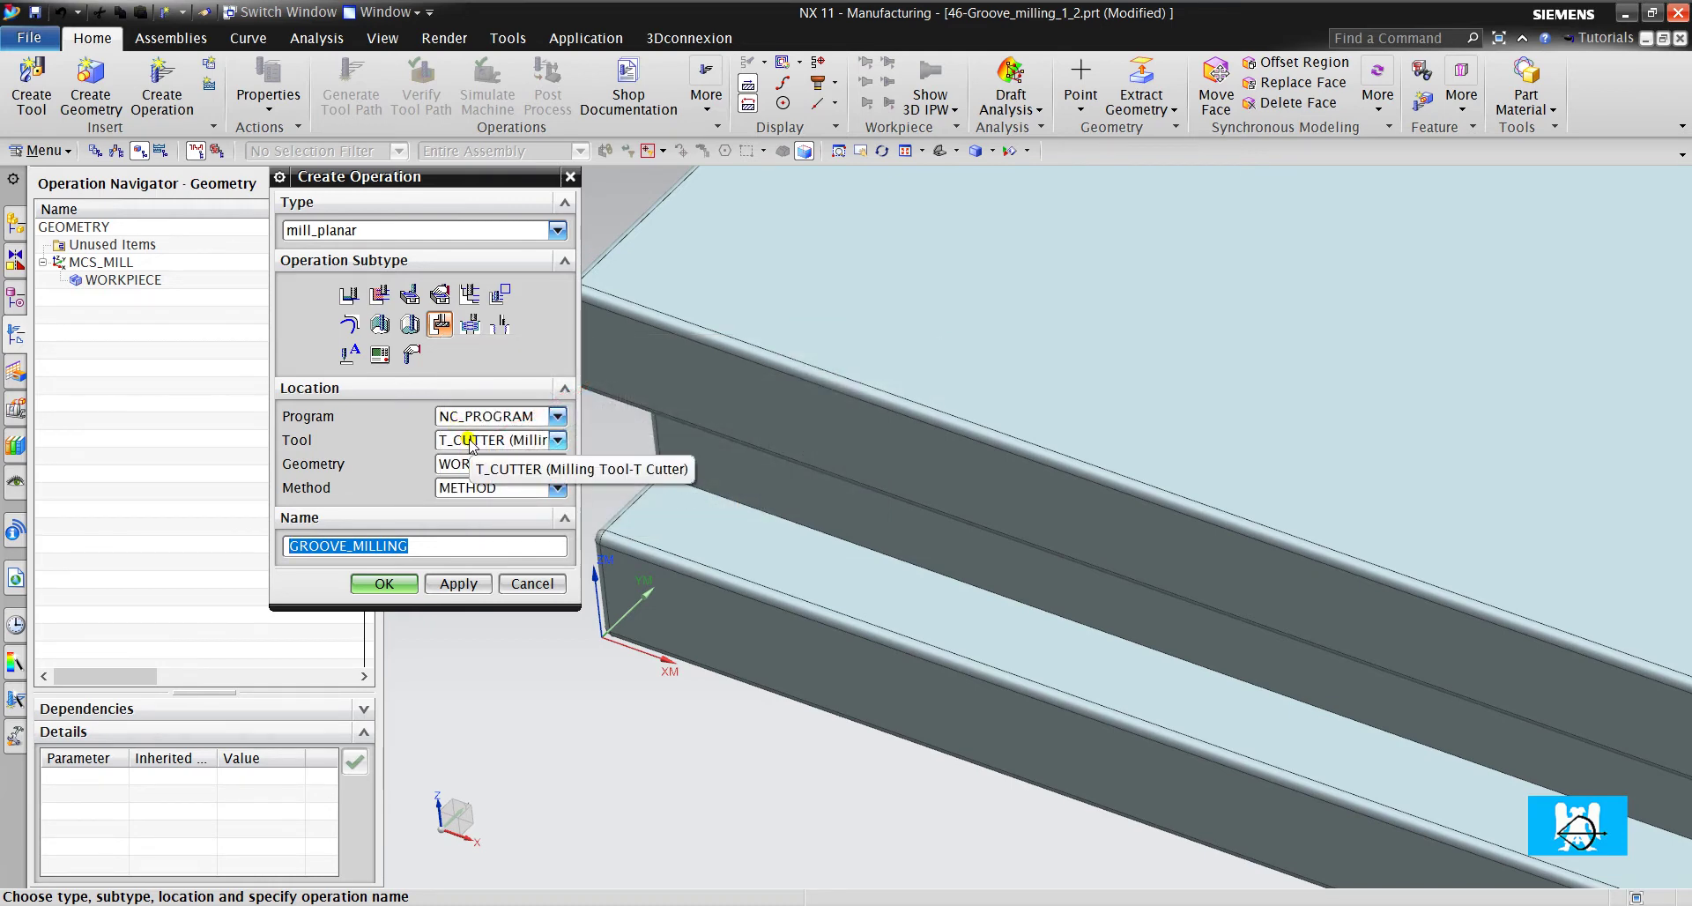
{"action": "left_click", "coordinate": [386, 584]}
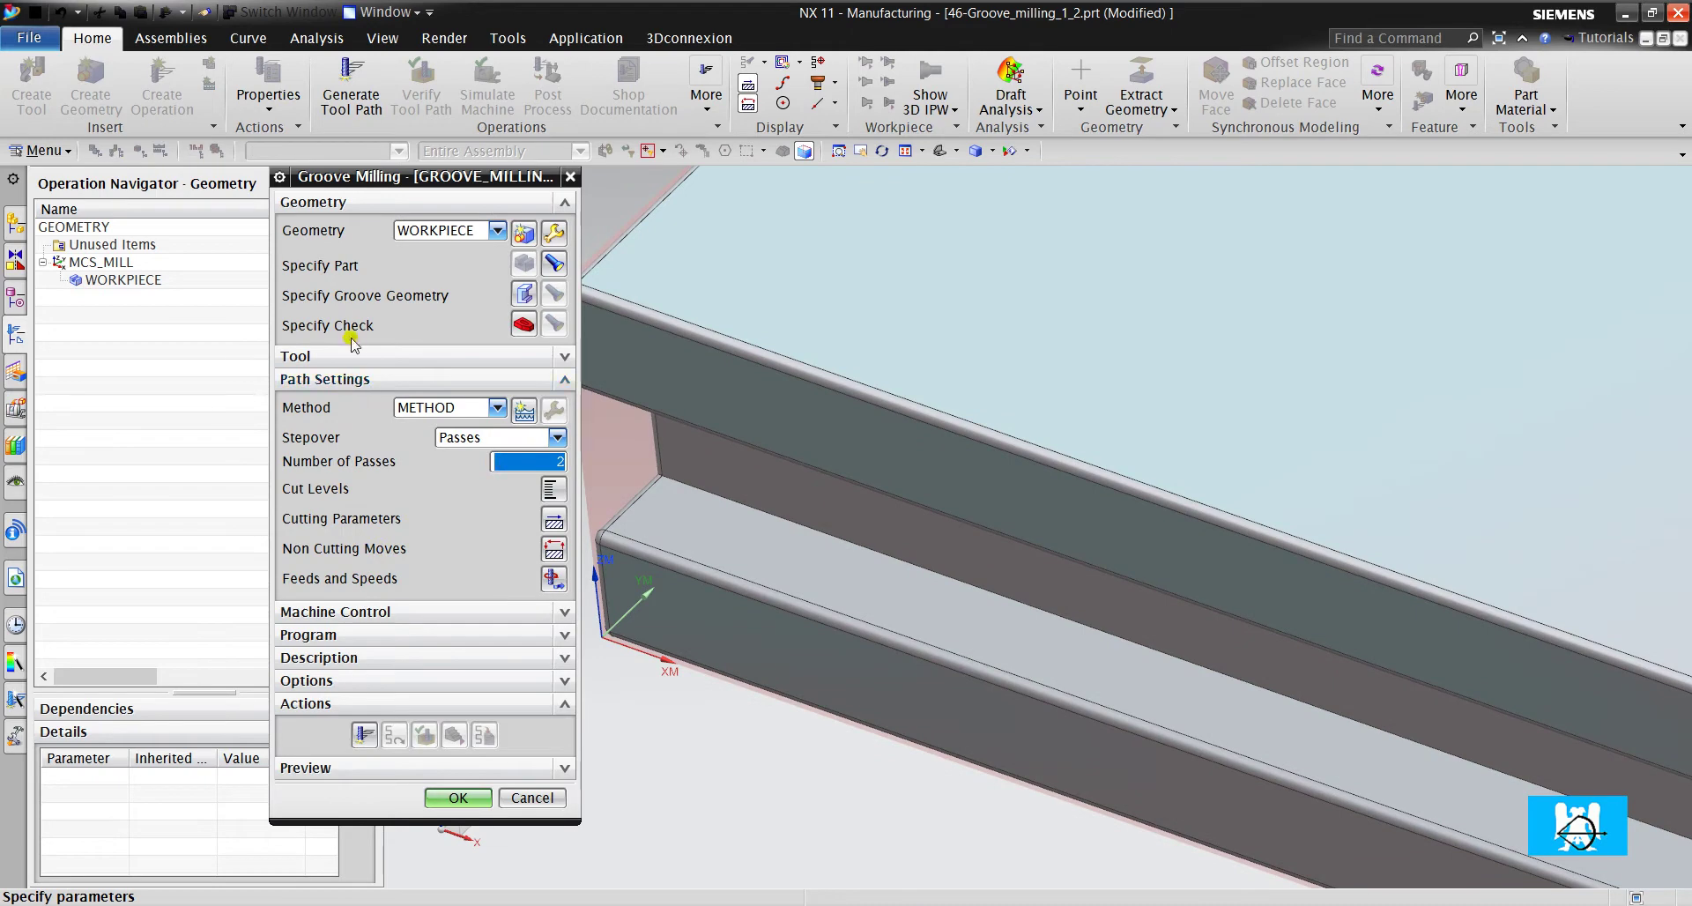
- Select the SLOT_RECTANGULAR_1 slot (205 long, 10 wide, 16.245 deep) as groove geometry
{"action": "left_click", "coordinate": [526, 296]}
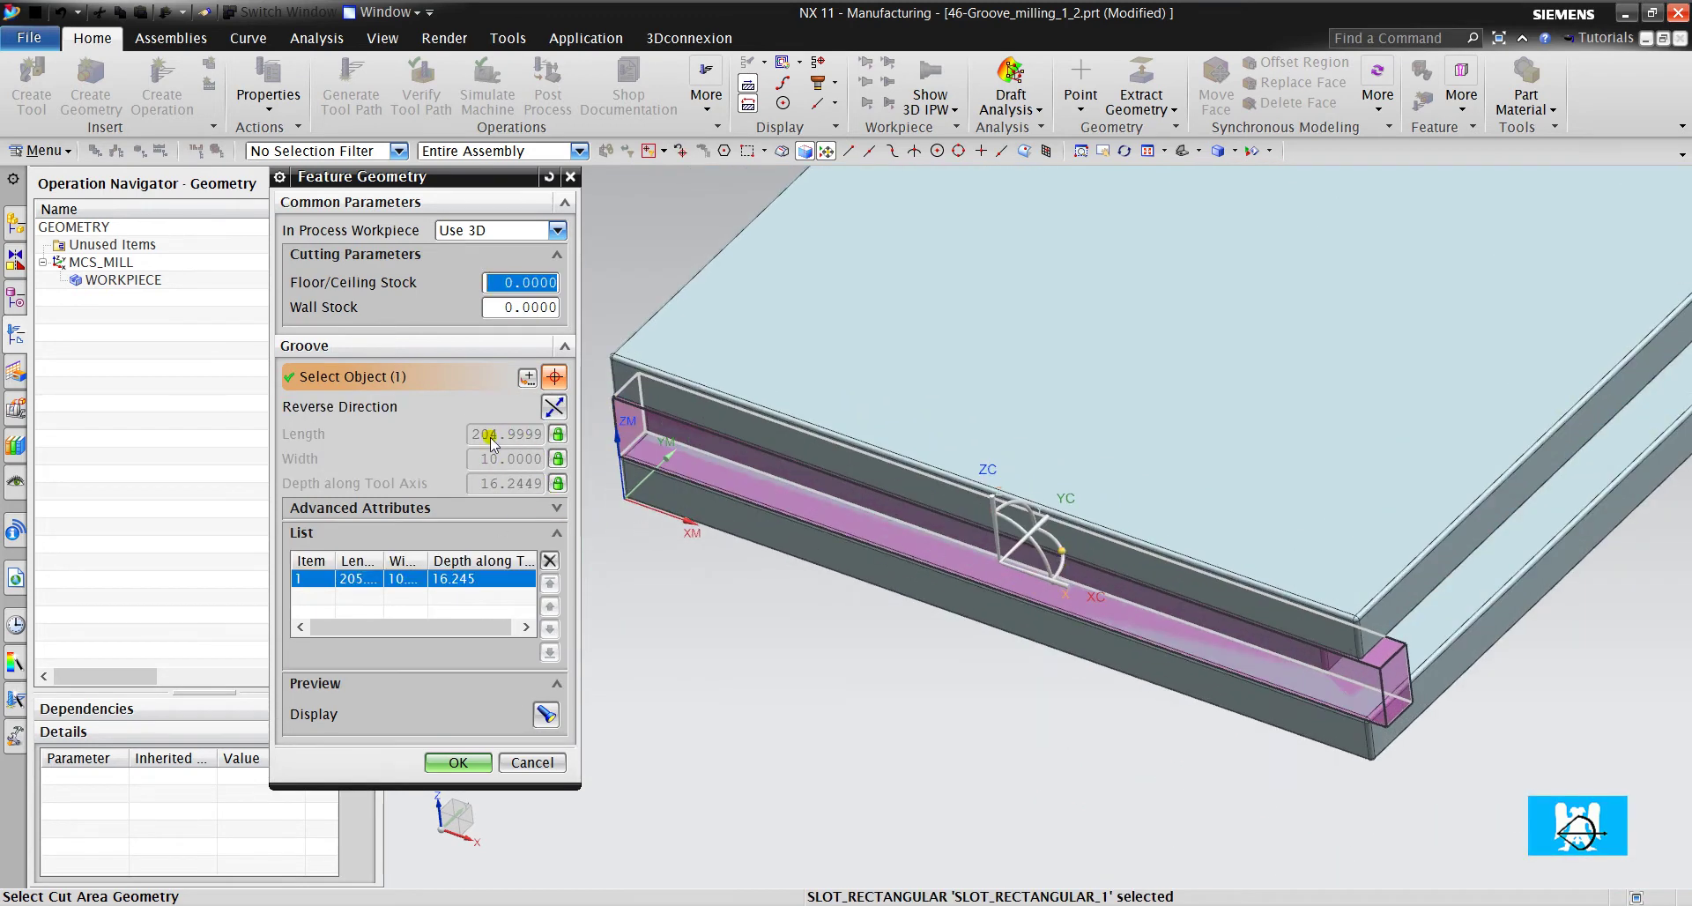
{"action": "left_click", "coordinate": [450, 764]}
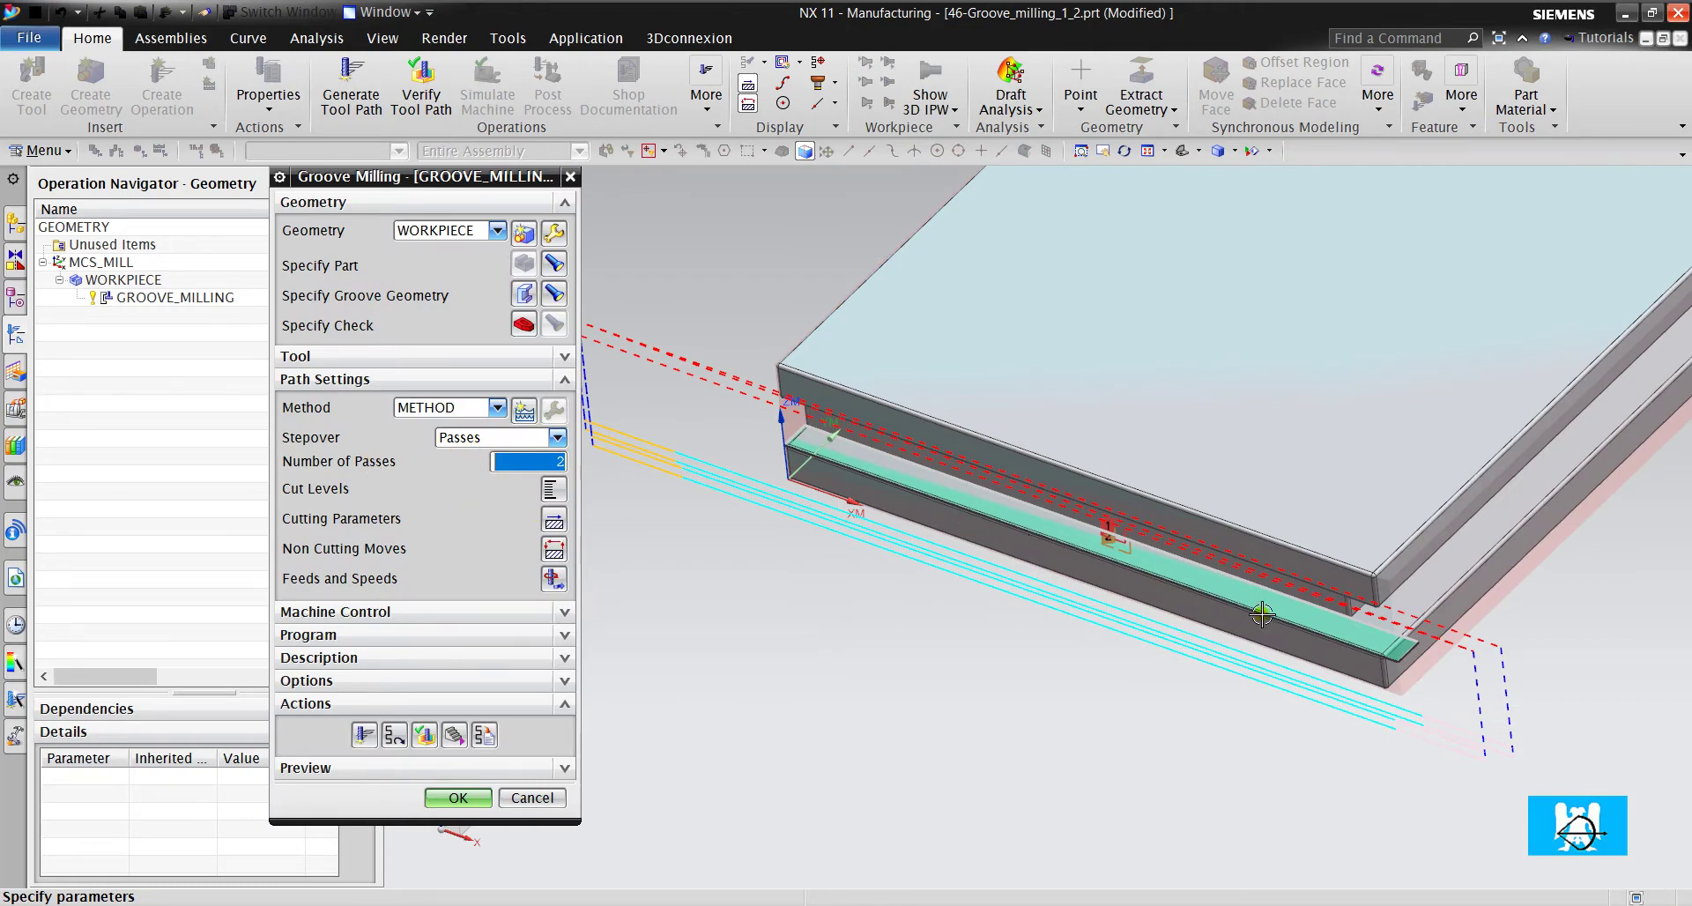
- Set Number of Passes to 1 and regenerate the groove toolpath, inspecting it along the slot
{"action": "middle_click_drag", "start_coordinate": [1239, 597], "coordinate": [1161, 571]}
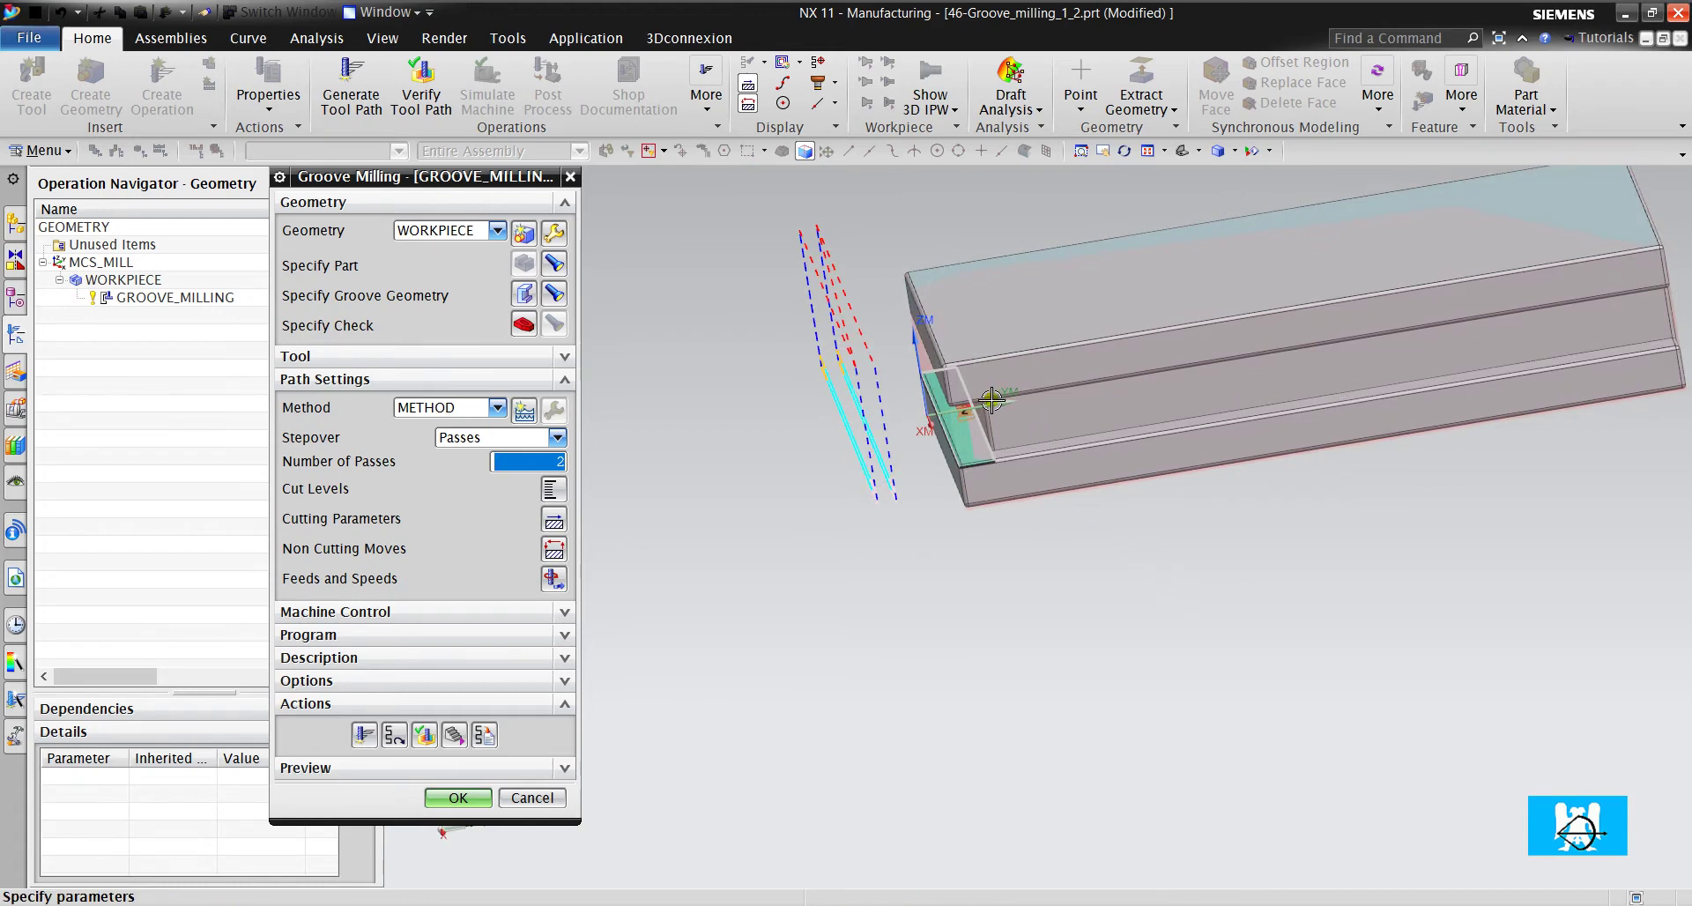
{"action": "scroll", "coordinate": [874, 414], "scroll_direction": "up", "scroll_amount": 2}
{"action": "scroll", "coordinate": [785, 438], "scroll_direction": "up", "scroll_amount": 3}
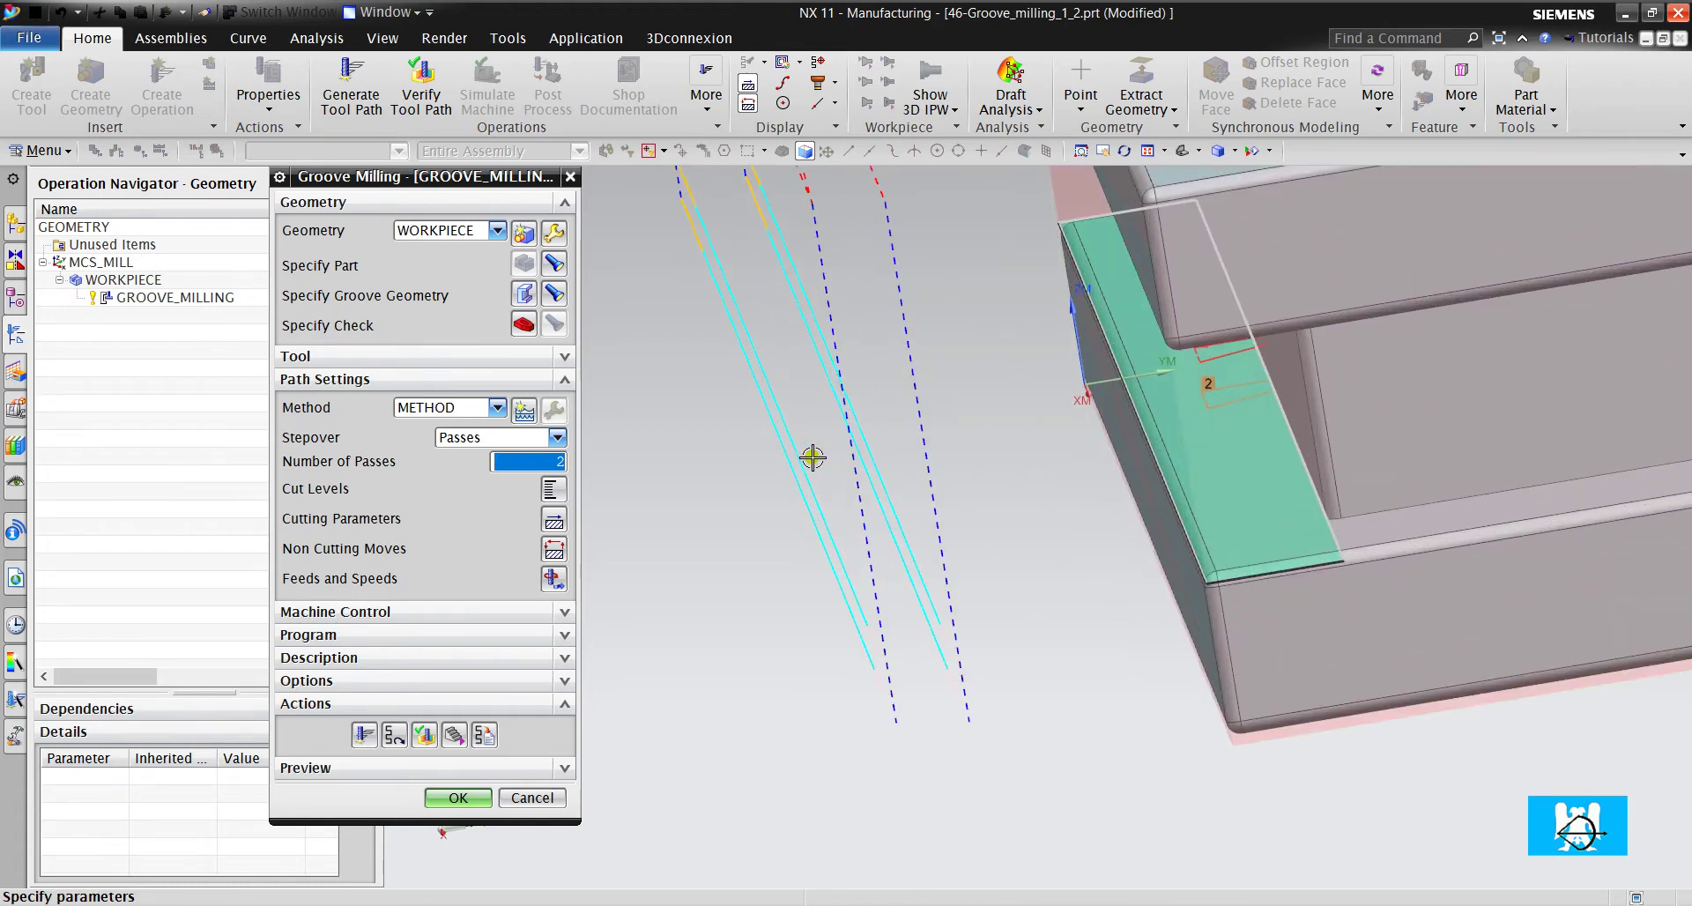
{"action": "middle_click_drag", "start_coordinate": [806, 457], "coordinate": [804, 451]}
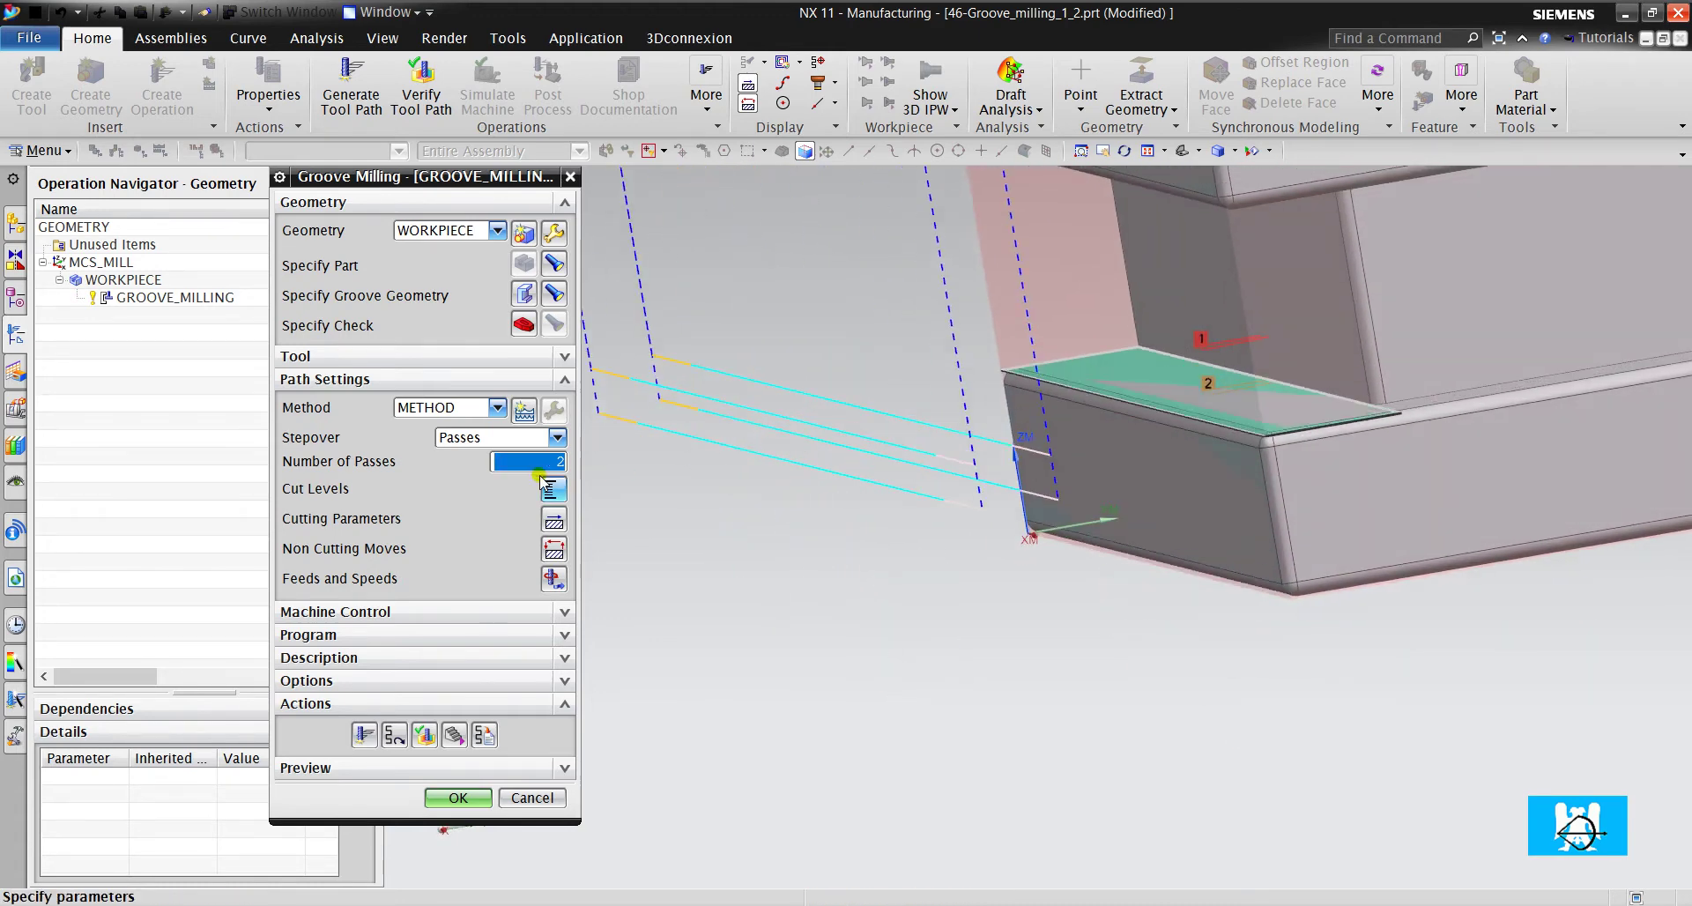
{"action": "type", "text": "1"}
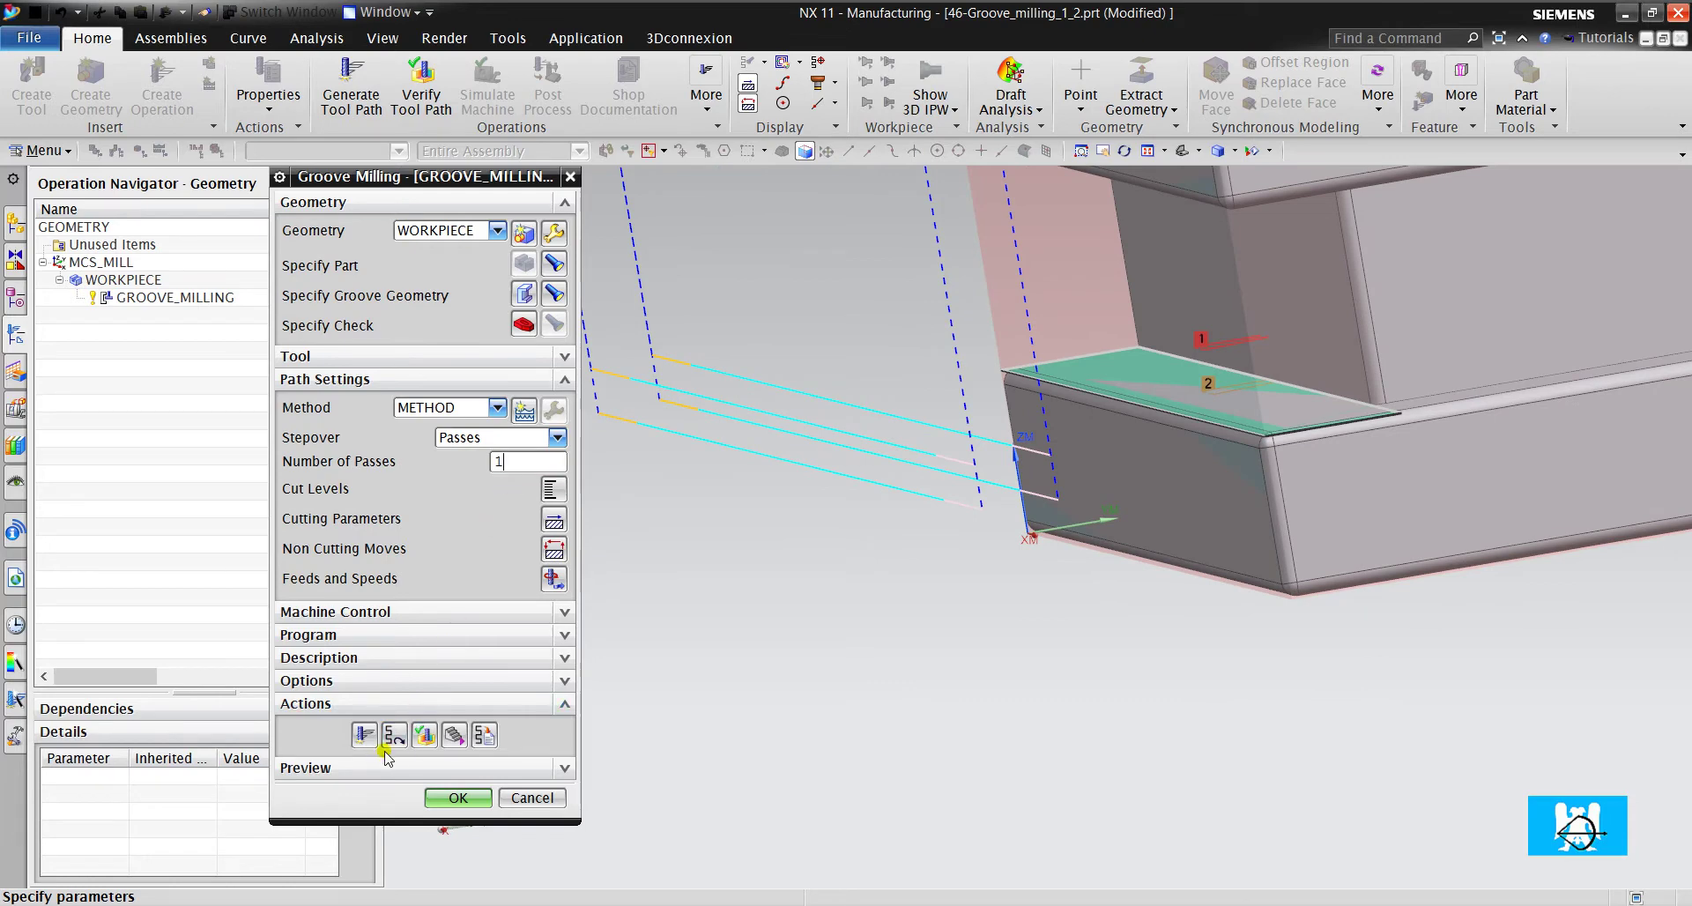
{"action": "left_click", "coordinate": [364, 734]}
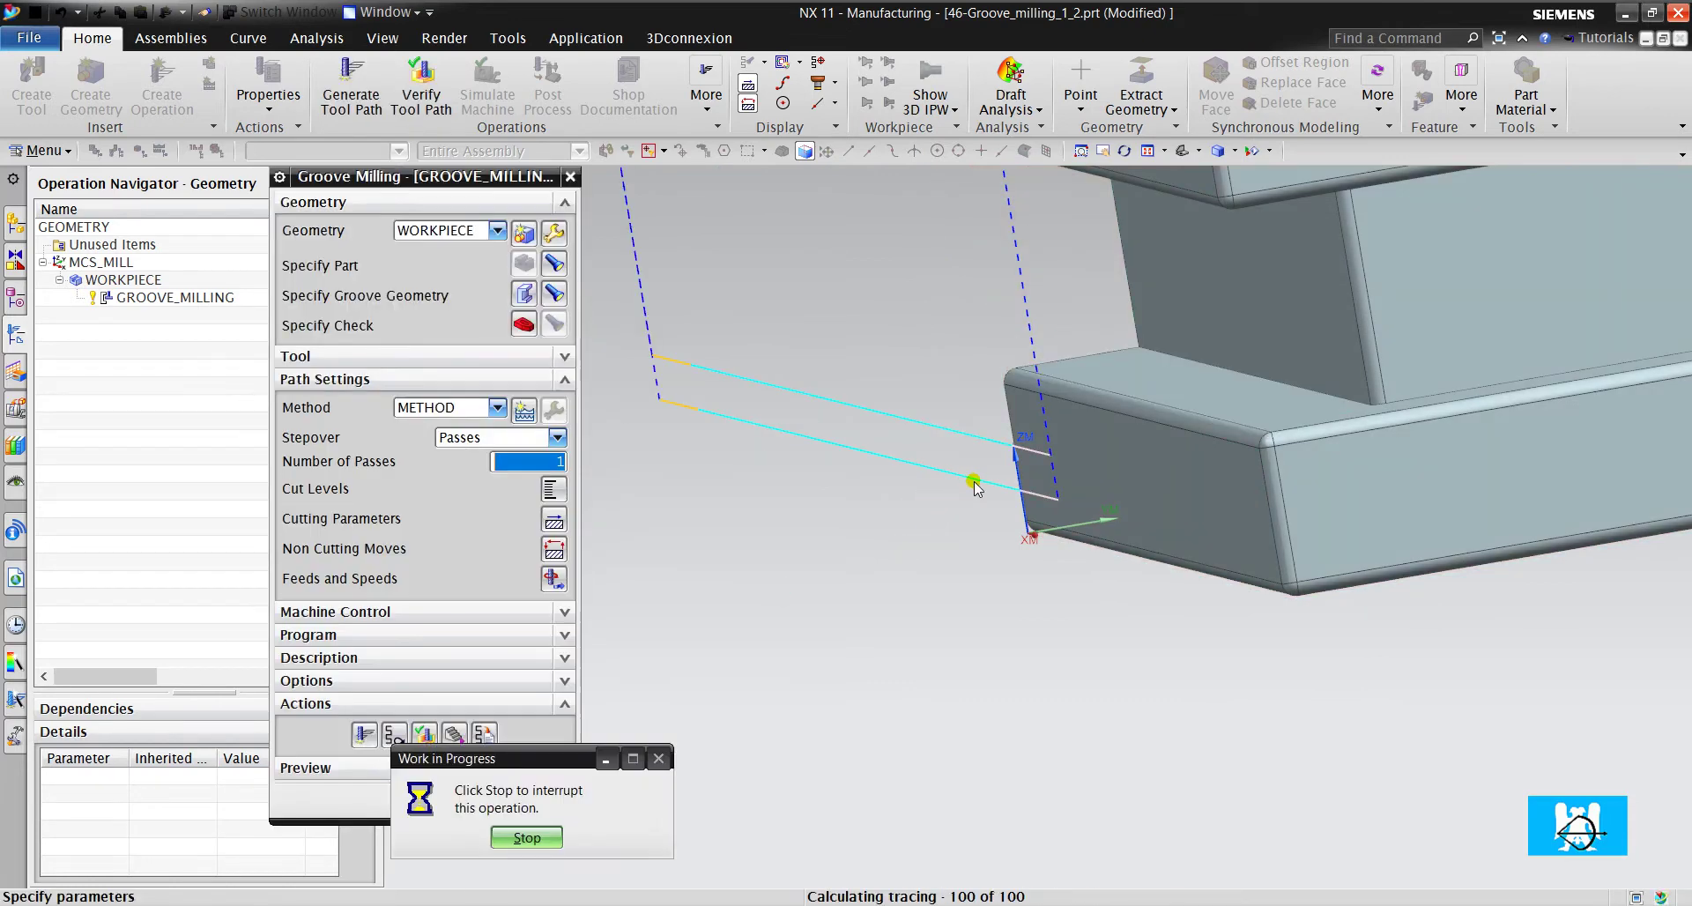
{"action": "middle_click_drag", "start_coordinate": [975, 489], "coordinate": [985, 473]}
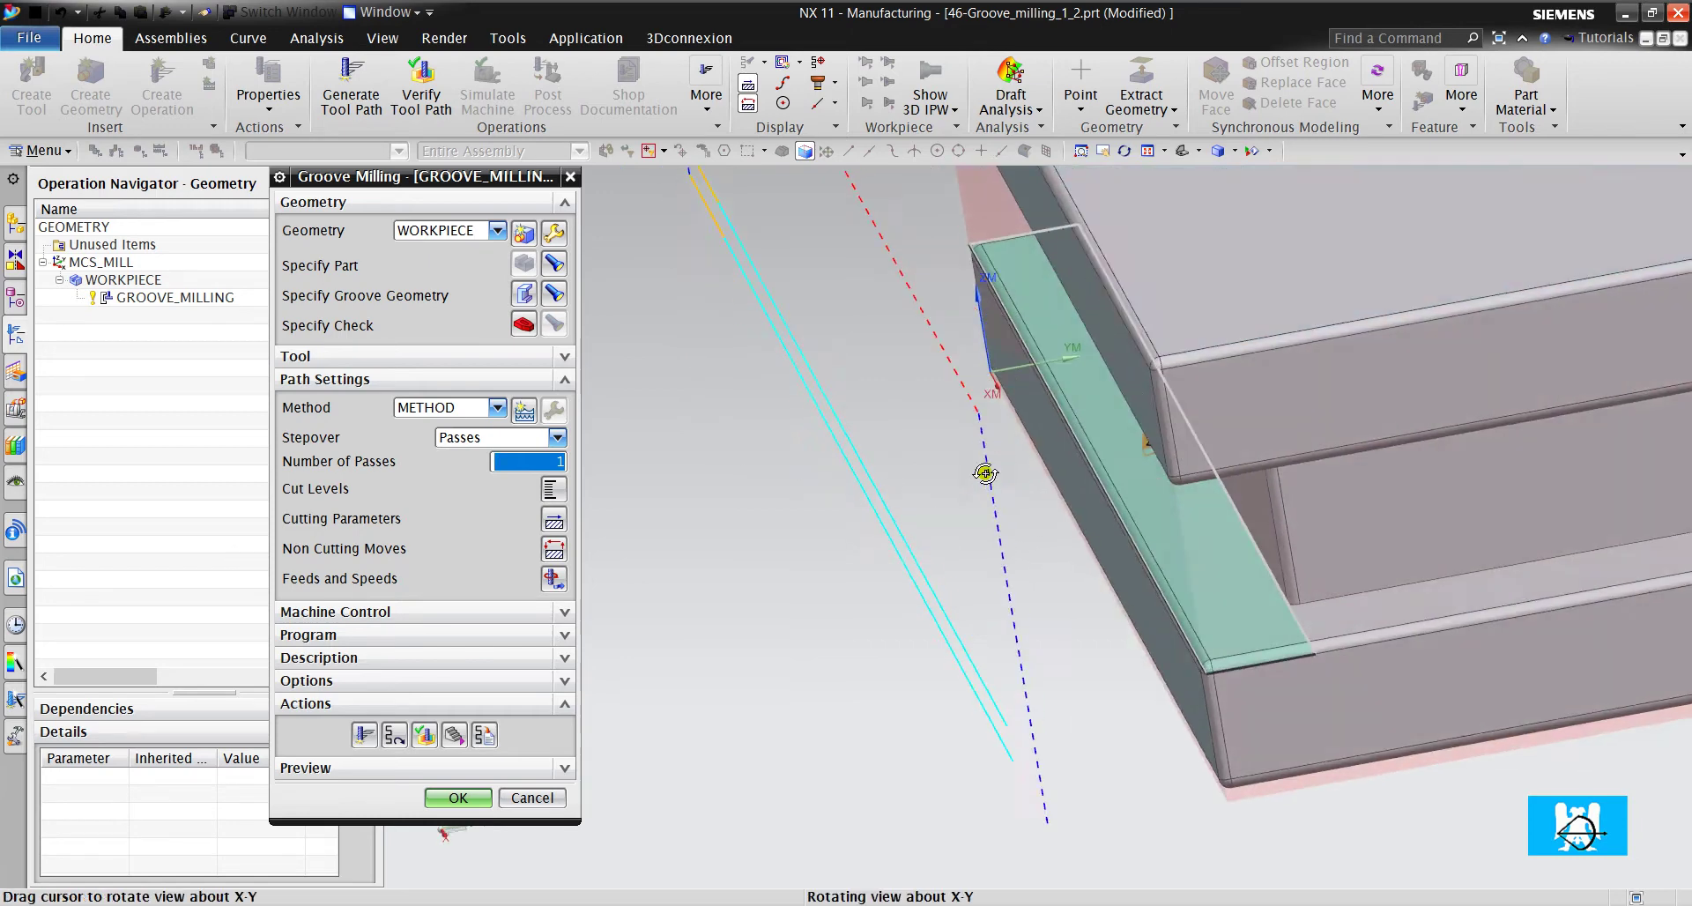
{"action": "scroll", "coordinate": [985, 473], "scroll_direction": "down", "scroll_amount": 2}
{"action": "scroll", "coordinate": [985, 473], "scroll_direction": "down", "scroll_amount": 2}
{"action": "scroll", "coordinate": [985, 473], "scroll_direction": "down", "scroll_amount": 1}
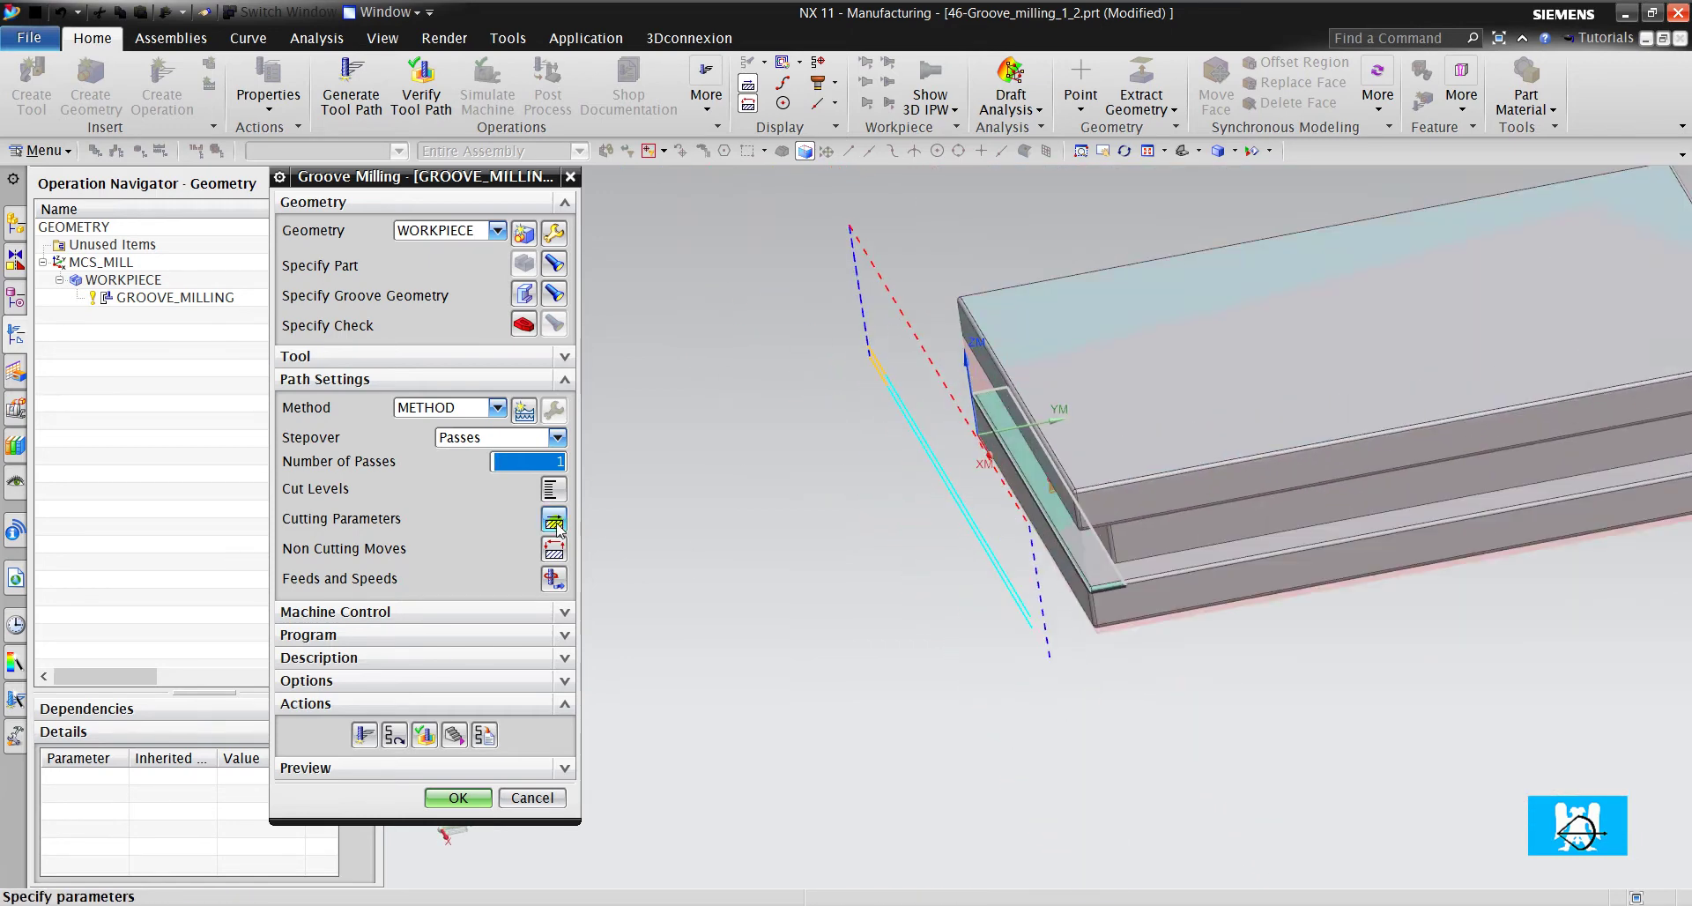
- Set Depth per Cut to Constant with a 1 mm maximum distance and regenerate the toolpath
{"action": "left_click", "coordinate": [553, 489]}
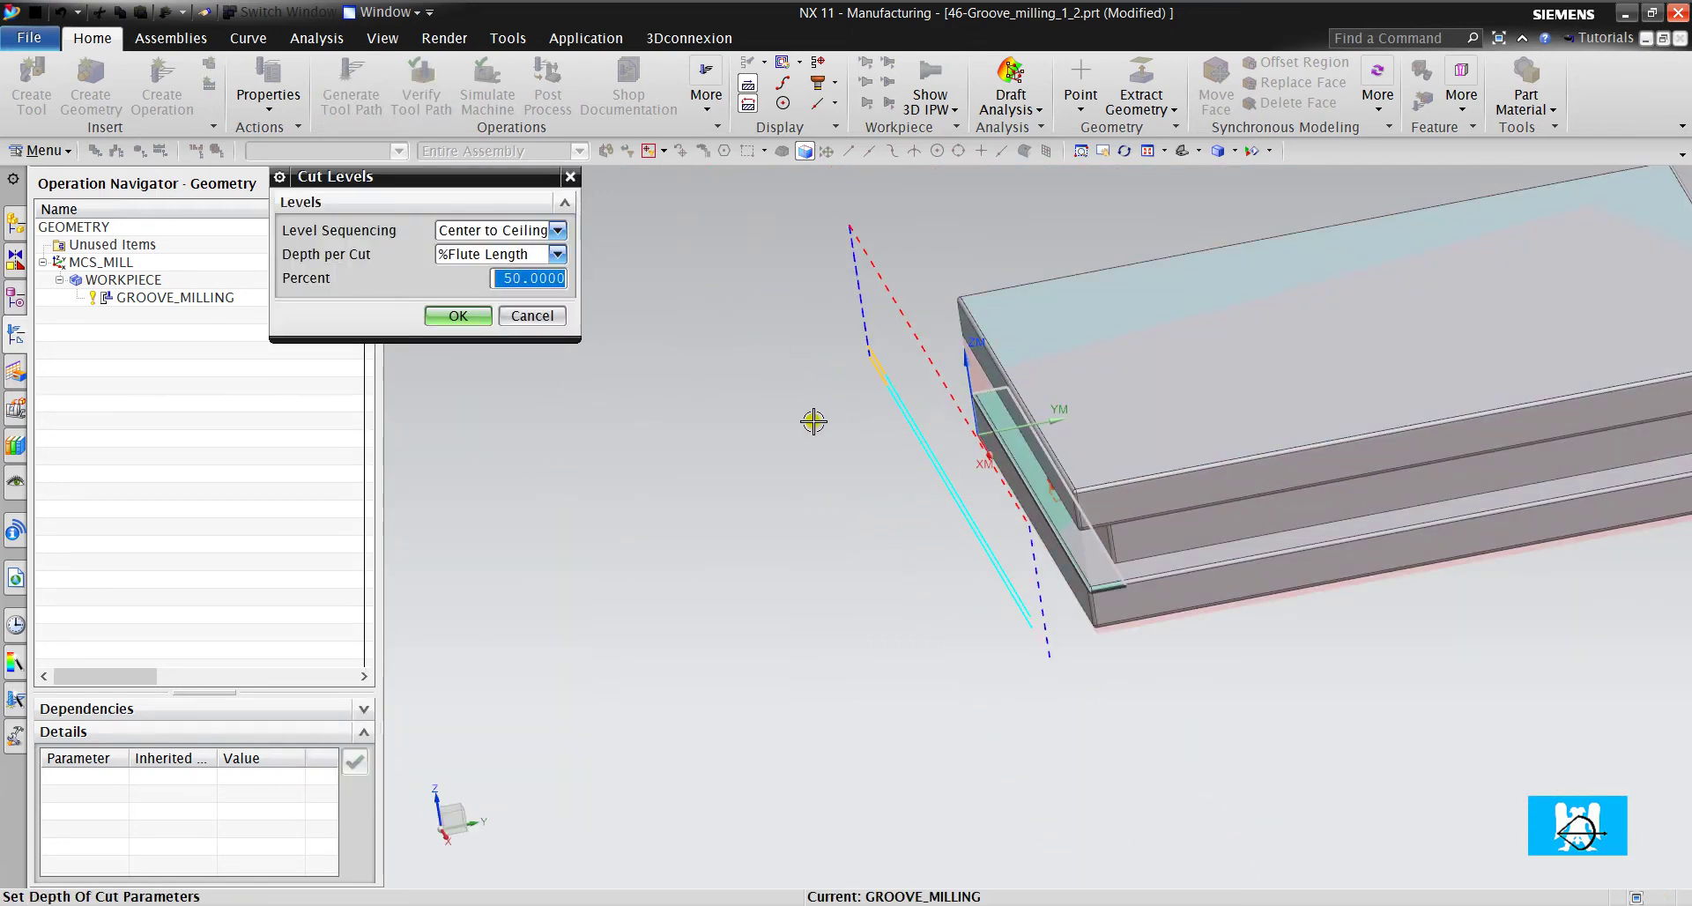
{"action": "scroll", "coordinate": [1040, 404], "scroll_direction": "up", "scroll_amount": 2}
{"action": "left_click", "coordinate": [526, 255]}
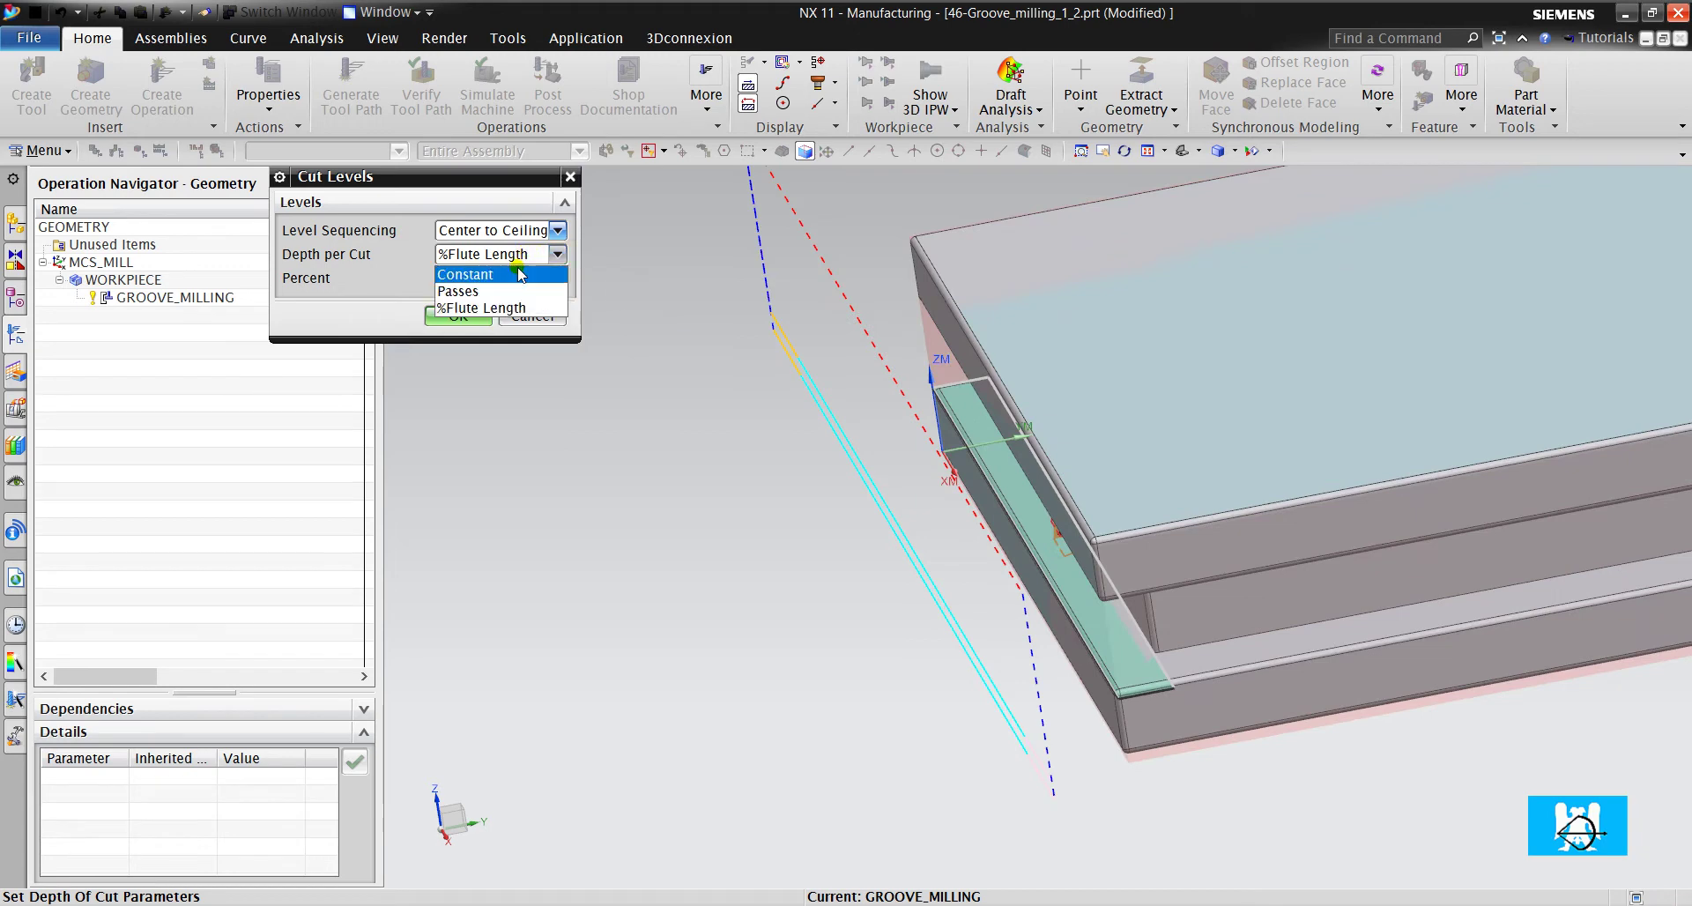
{"action": "left_click", "coordinate": [519, 276]}
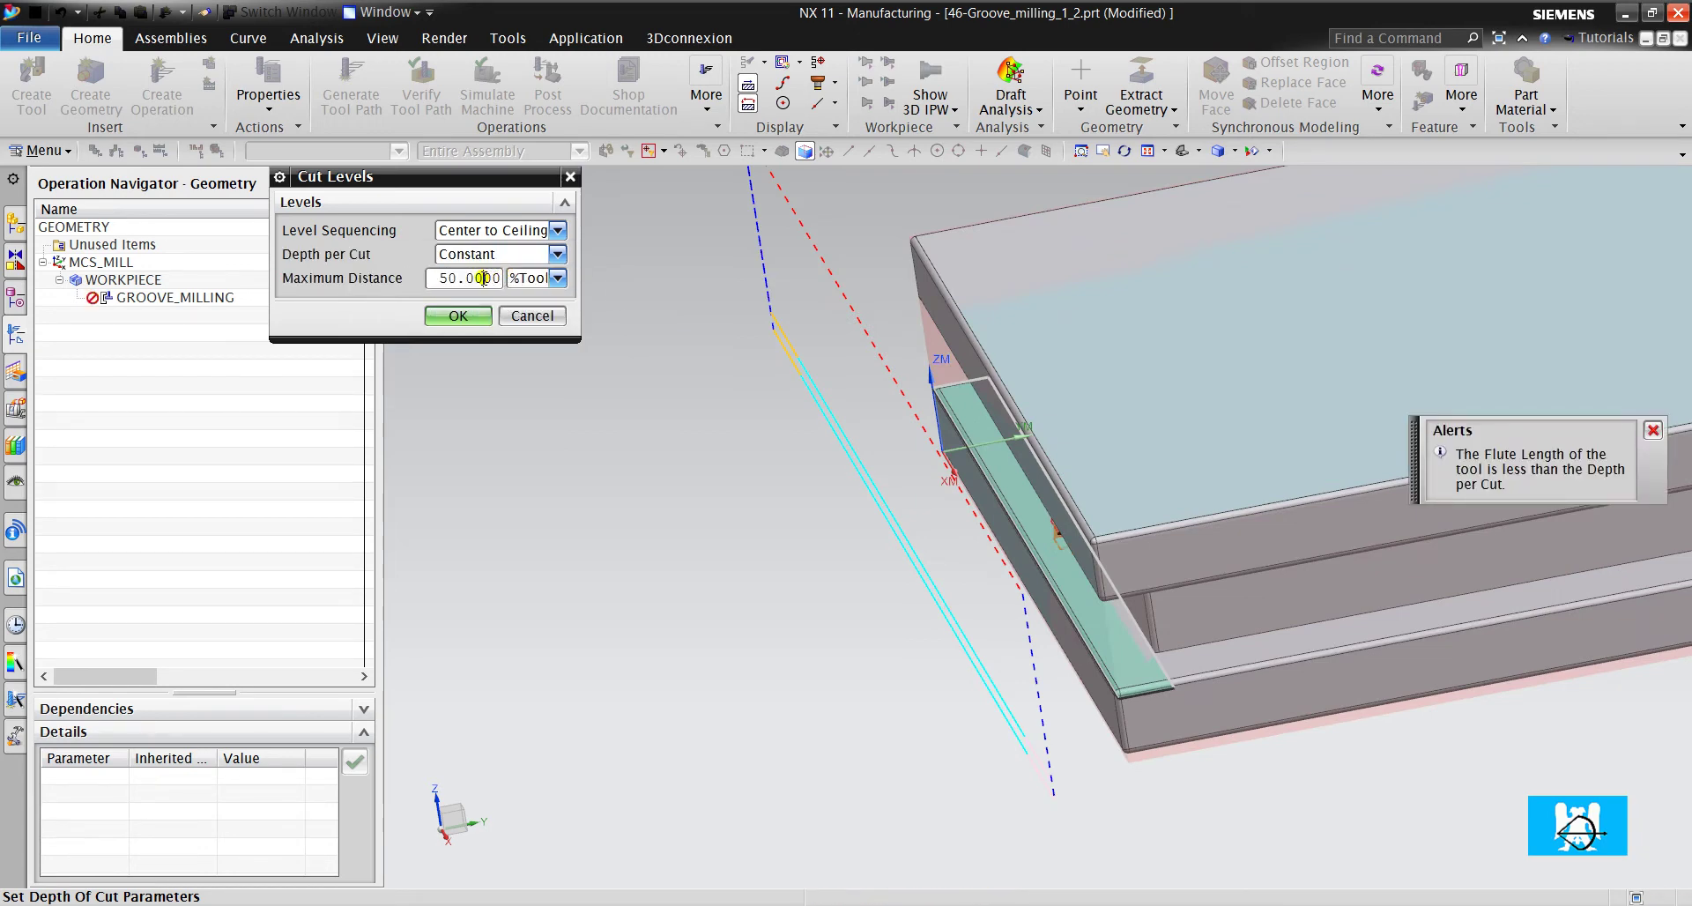
{"action": "double_click", "coordinate": [491, 278]}
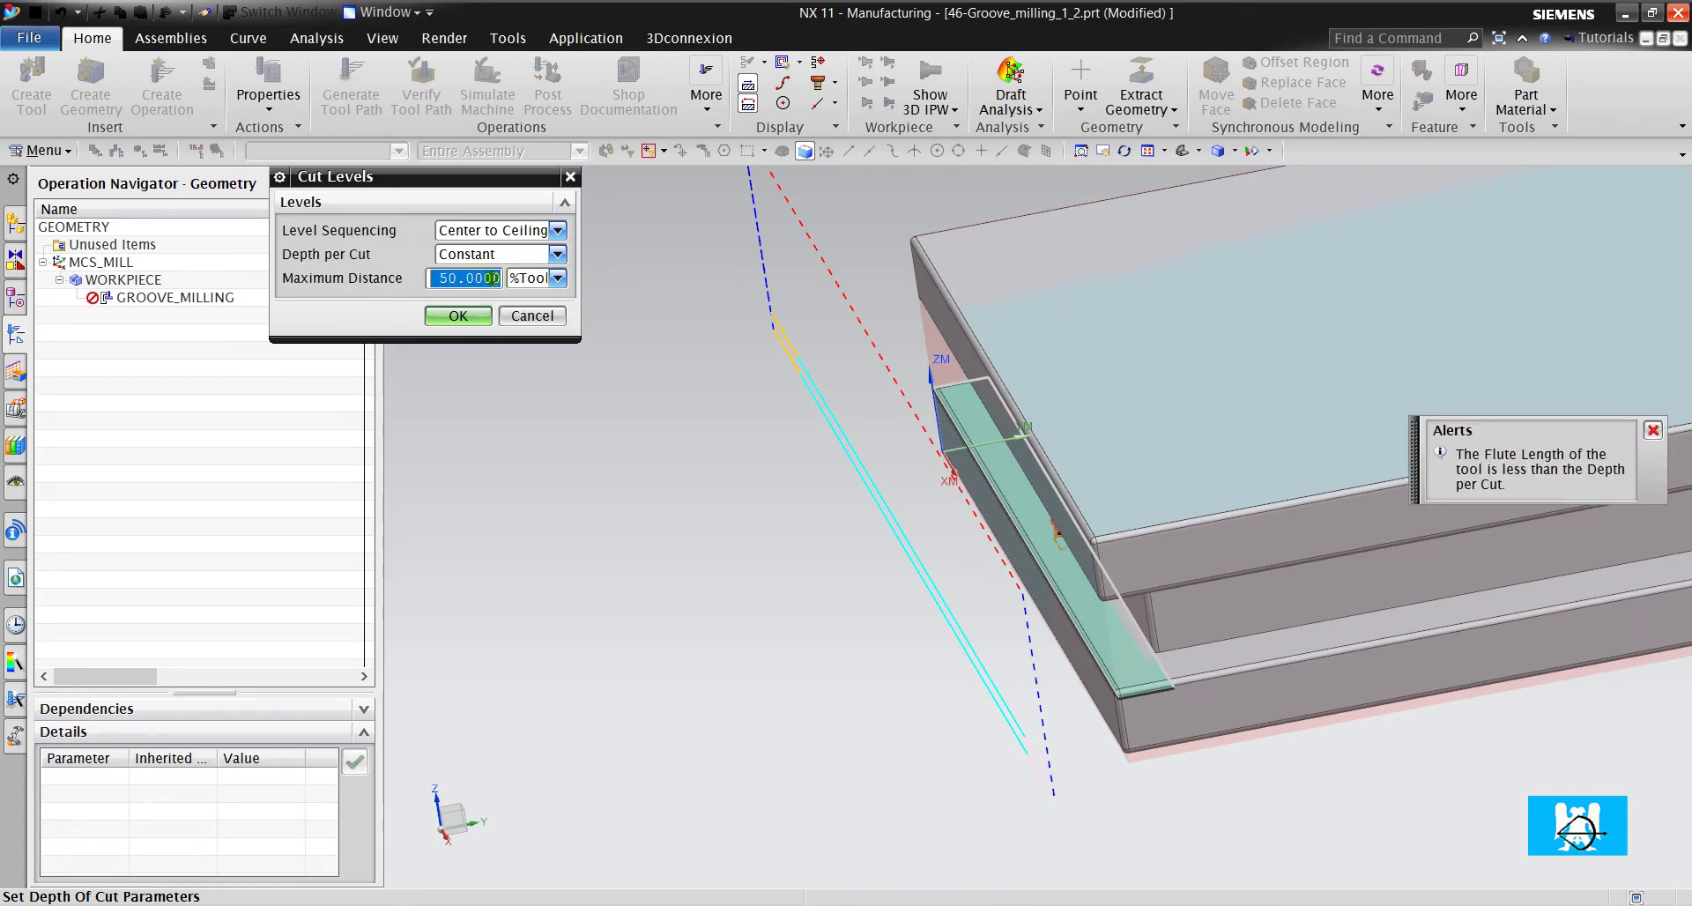
{"action": "left_click", "coordinate": [558, 278]}
{"action": "left_click", "coordinate": [528, 295]}
{"action": "double_click", "coordinate": [491, 280]}
{"action": "type", "text": "1"}
{"action": "left_click", "coordinate": [457, 315]}
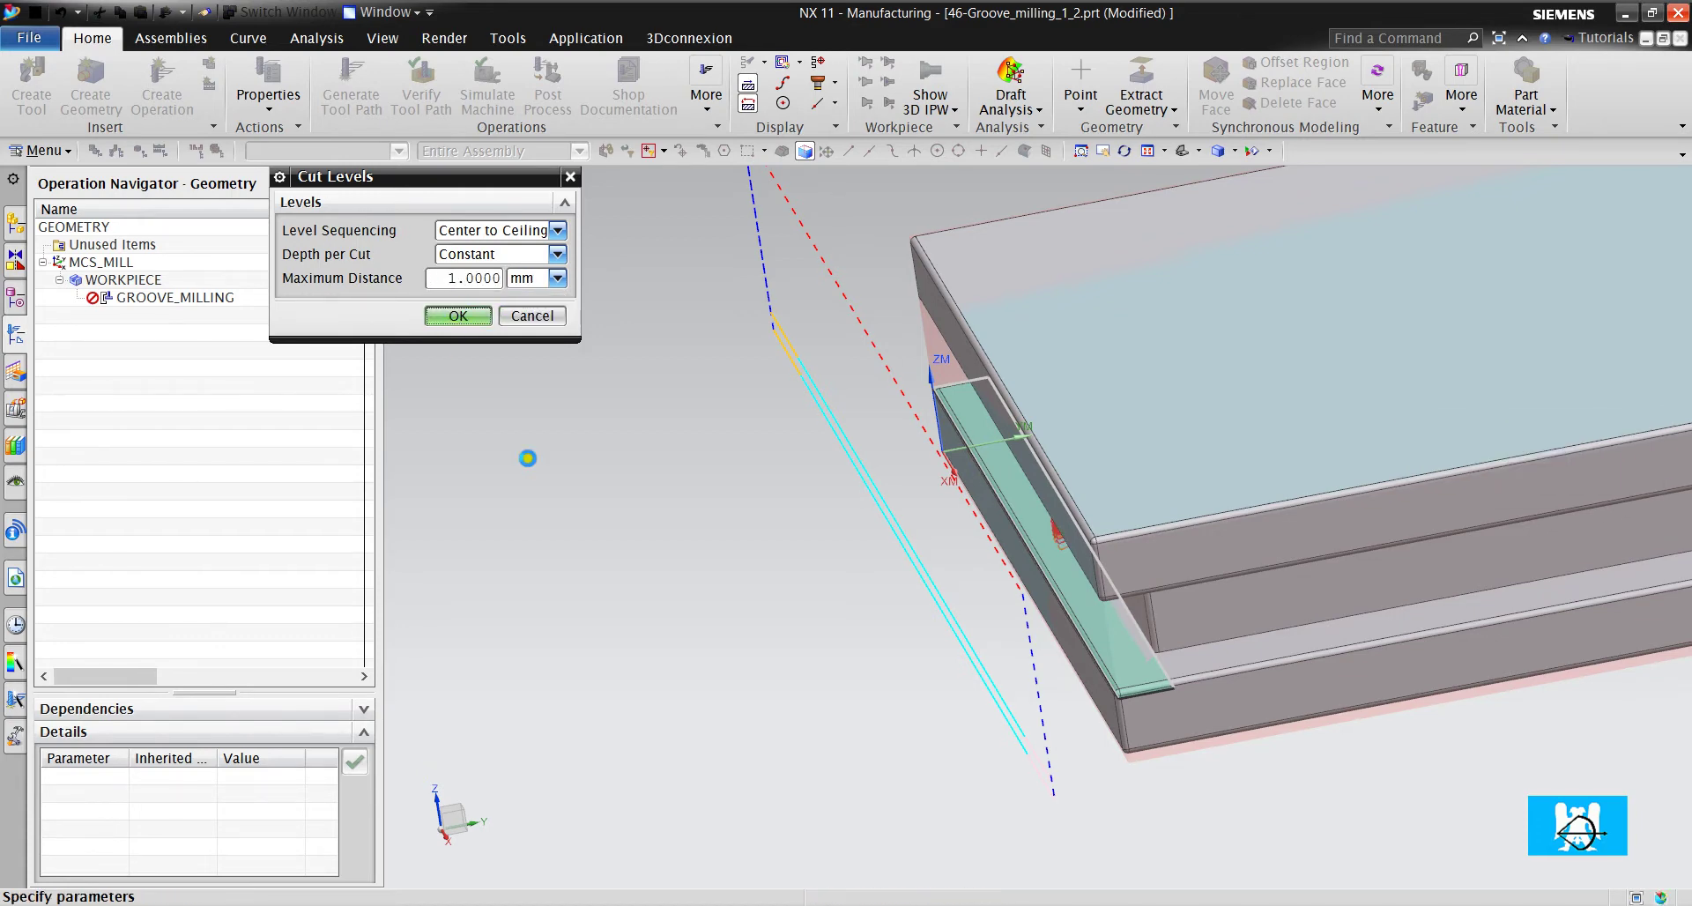
{"action": "left_click", "coordinate": [365, 734]}
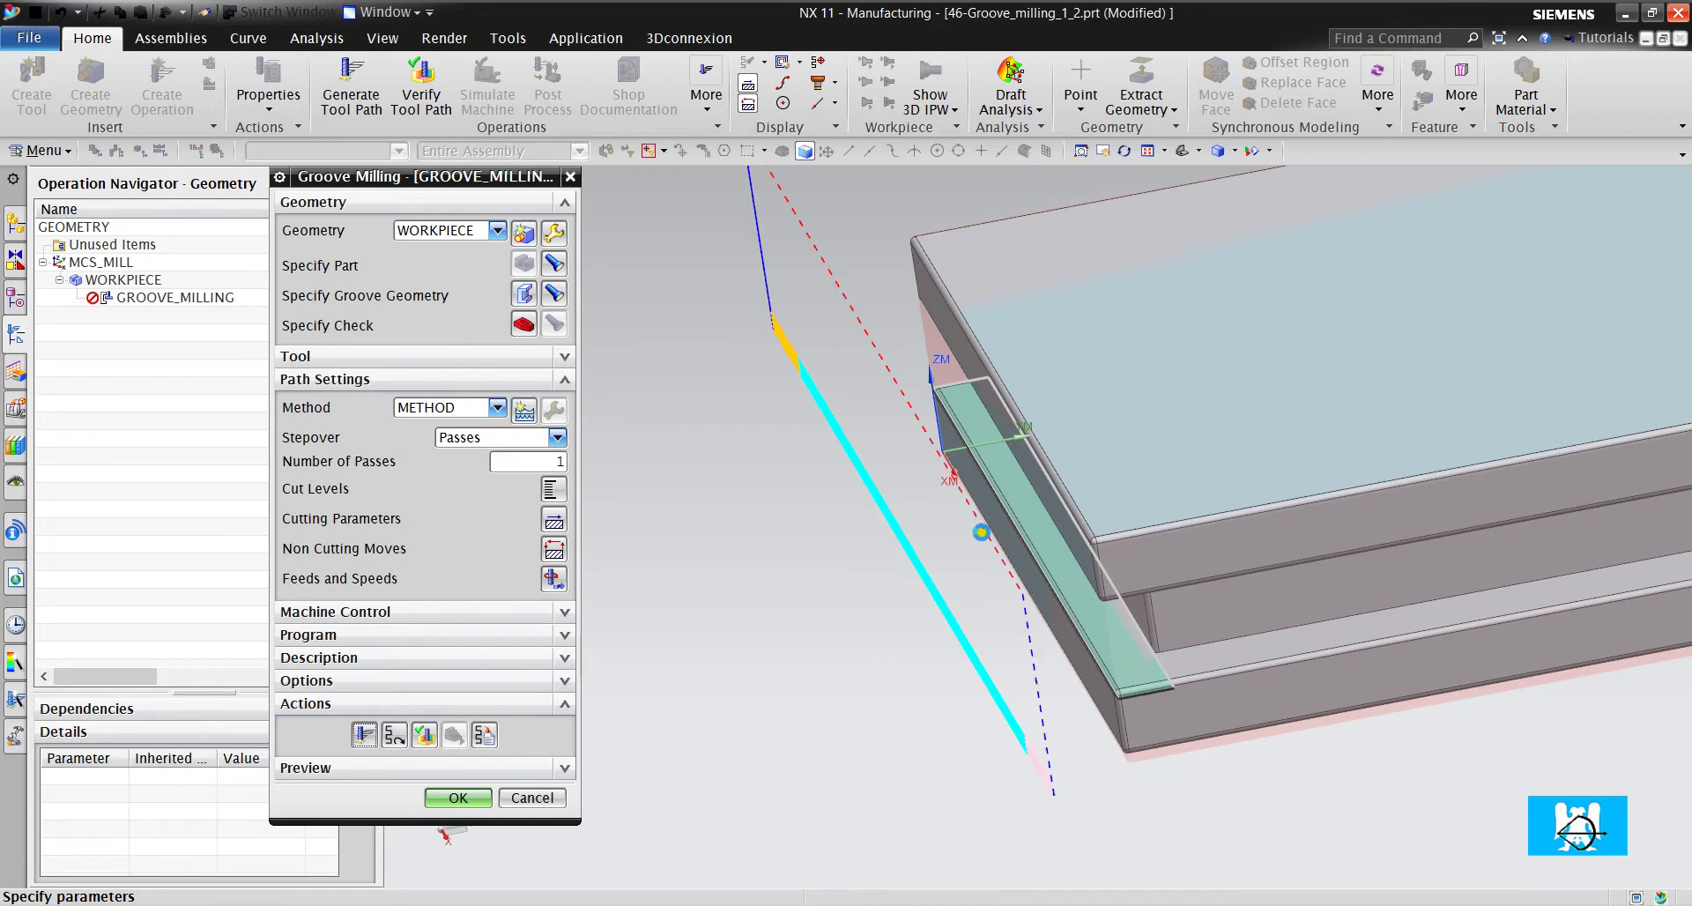
- Inspect the five numbered cut levels along the groove, then bring back the Cut Levels settings
{"action": "scroll", "coordinate": [793, 347], "scroll_direction": "up", "scroll_amount": 5}
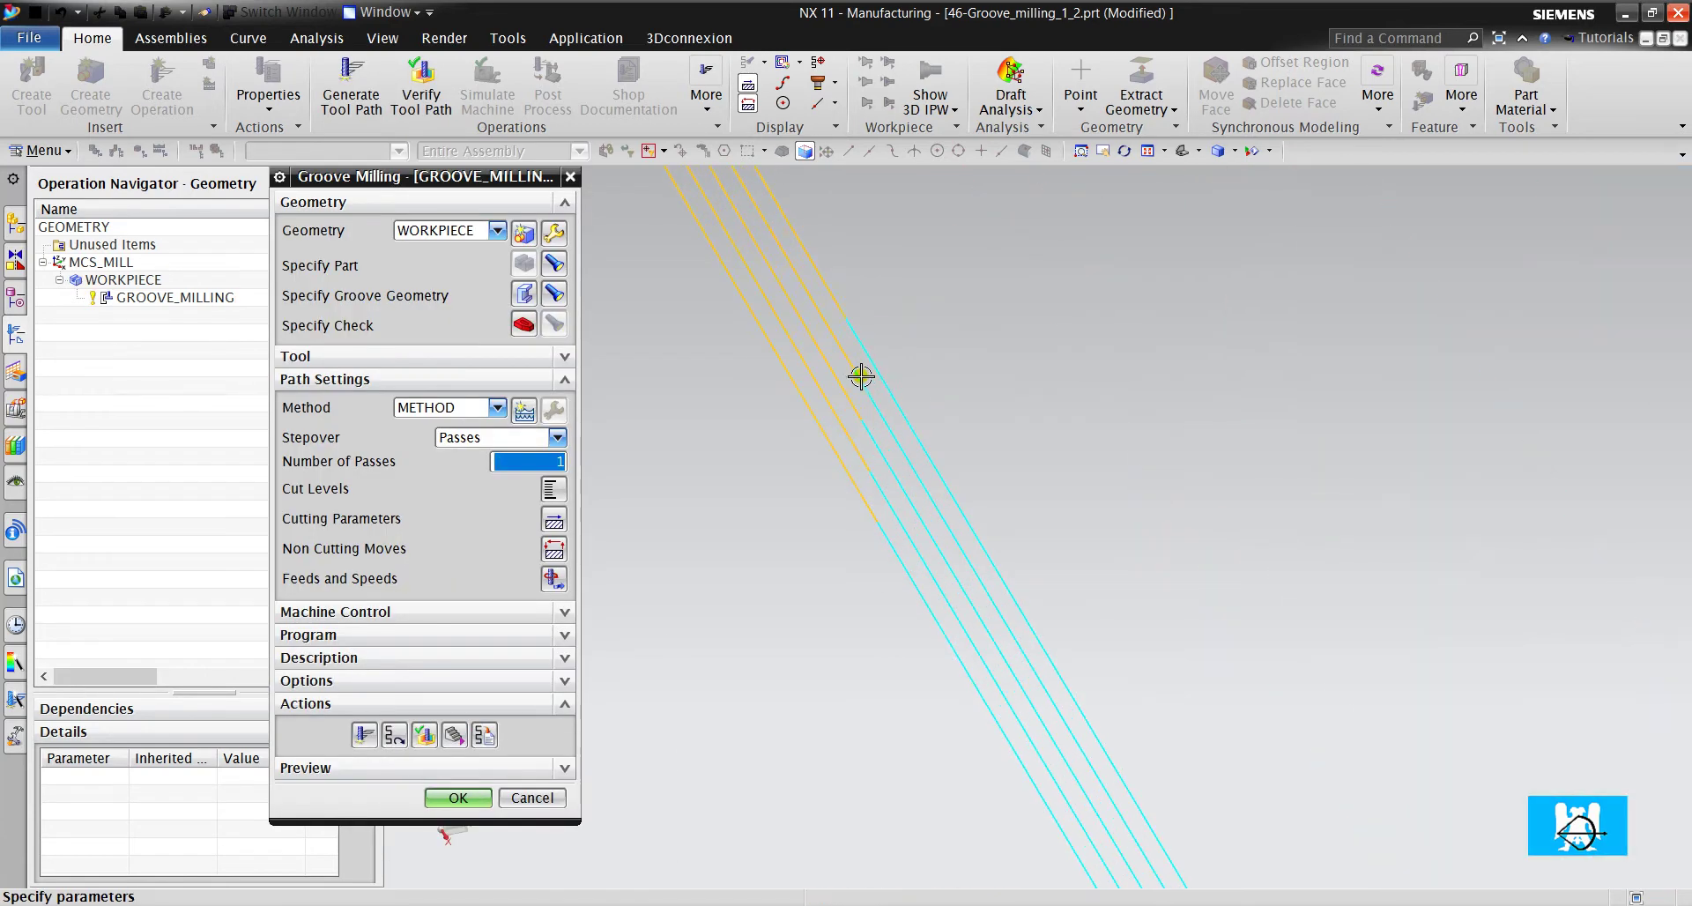
{"action": "scroll", "coordinate": [904, 506], "scroll_direction": "down", "scroll_amount": 3}
{"action": "scroll", "coordinate": [881, 358], "scroll_direction": "down", "scroll_amount": 2}
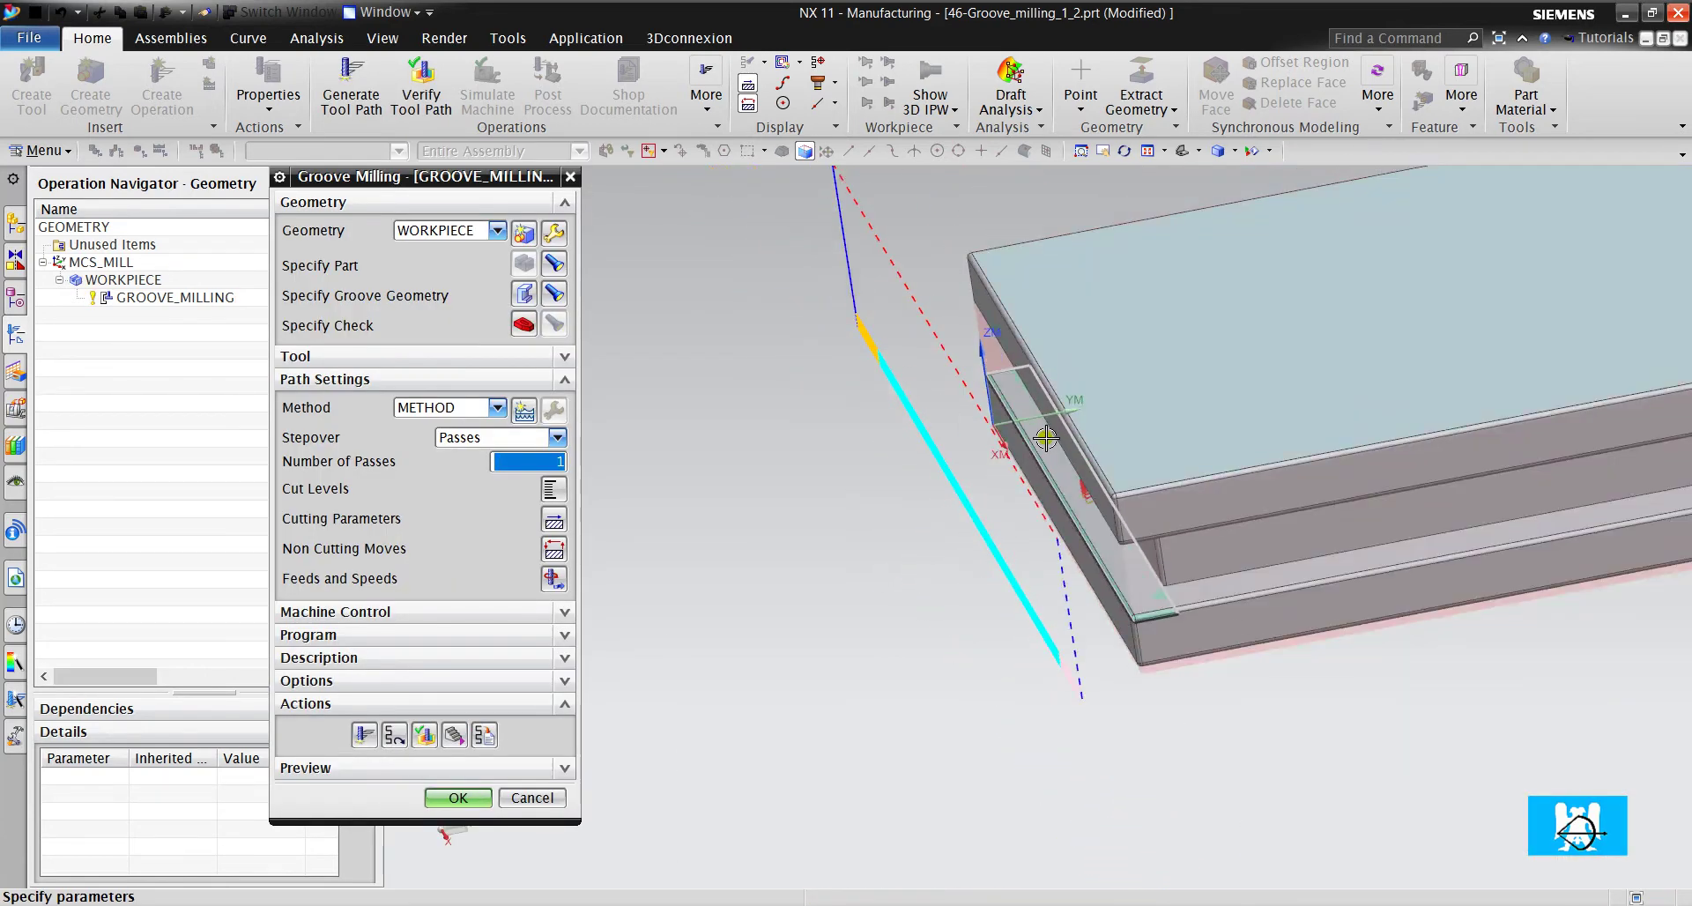
{"action": "mouse_move", "coordinate": [1046, 438]}
{"action": "middle_mouse_down"}
{"action": "mouse_move", "coordinate": [1056, 416]}
{"action": "mouse_move", "coordinate": [1069, 441]}
{"action": "middle_mouse_up"}
{"action": "scroll", "coordinate": [1069, 441], "scroll_direction": "up", "scroll_amount": 2}
{"action": "scroll", "coordinate": [1181, 464], "scroll_direction": "up", "scroll_amount": 2}
{"action": "scroll", "coordinate": [1012, 491], "scroll_direction": "up", "scroll_amount": 2}
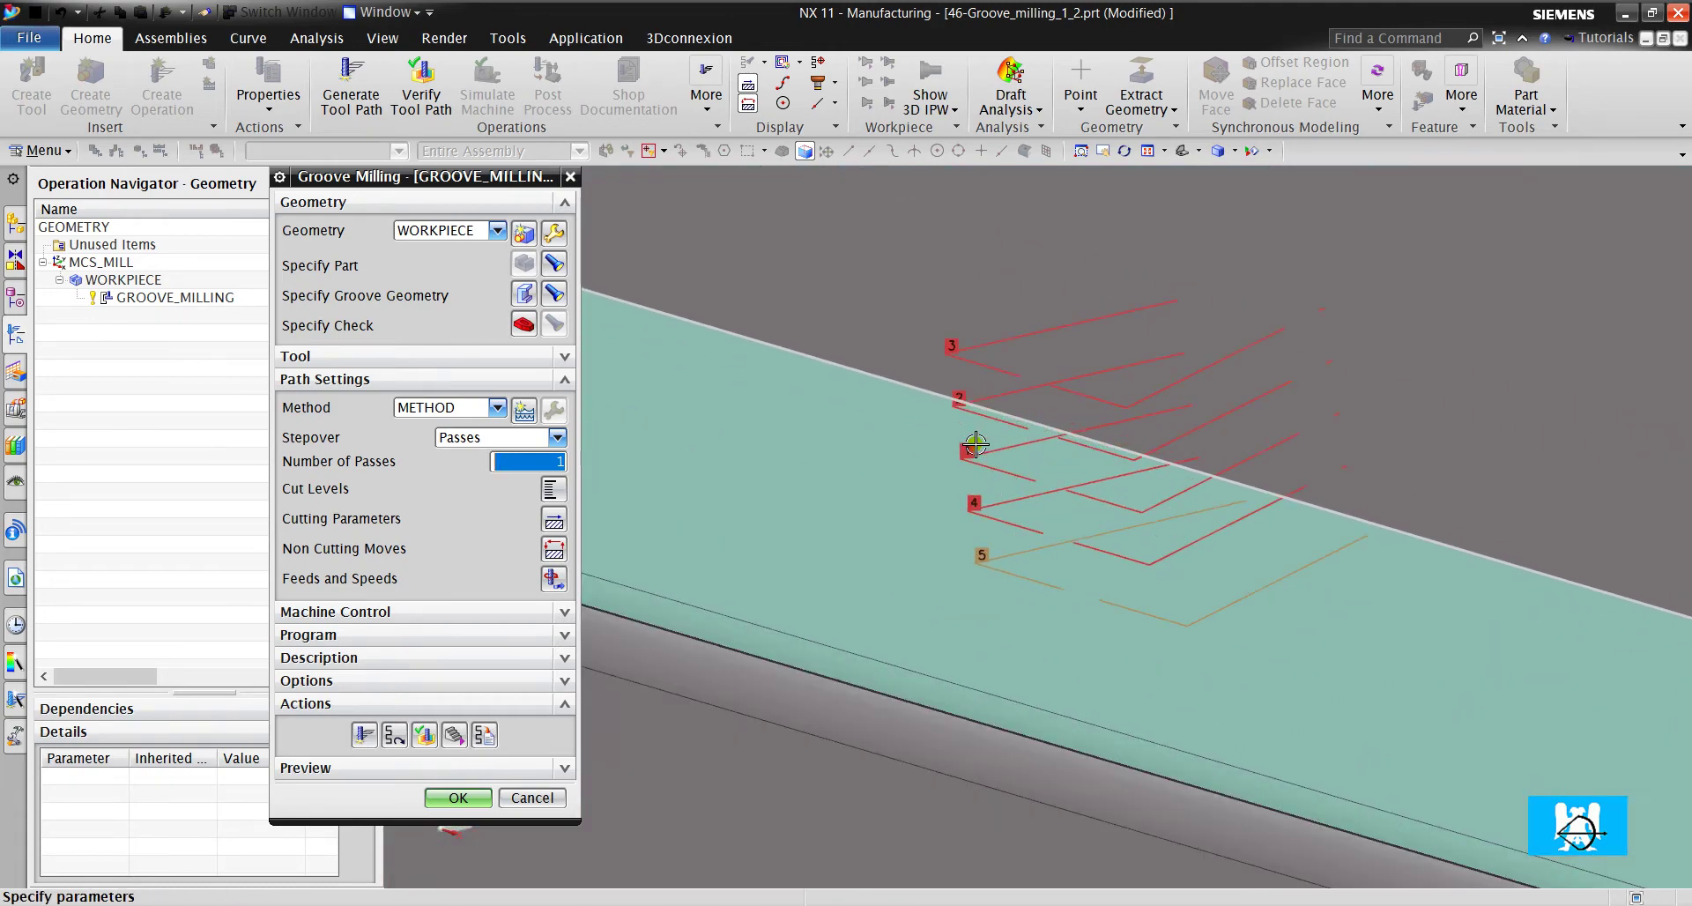
{"action": "scroll", "coordinate": [972, 400], "scroll_direction": "down", "scroll_amount": 2}
{"action": "left_click", "coordinate": [553, 490]}
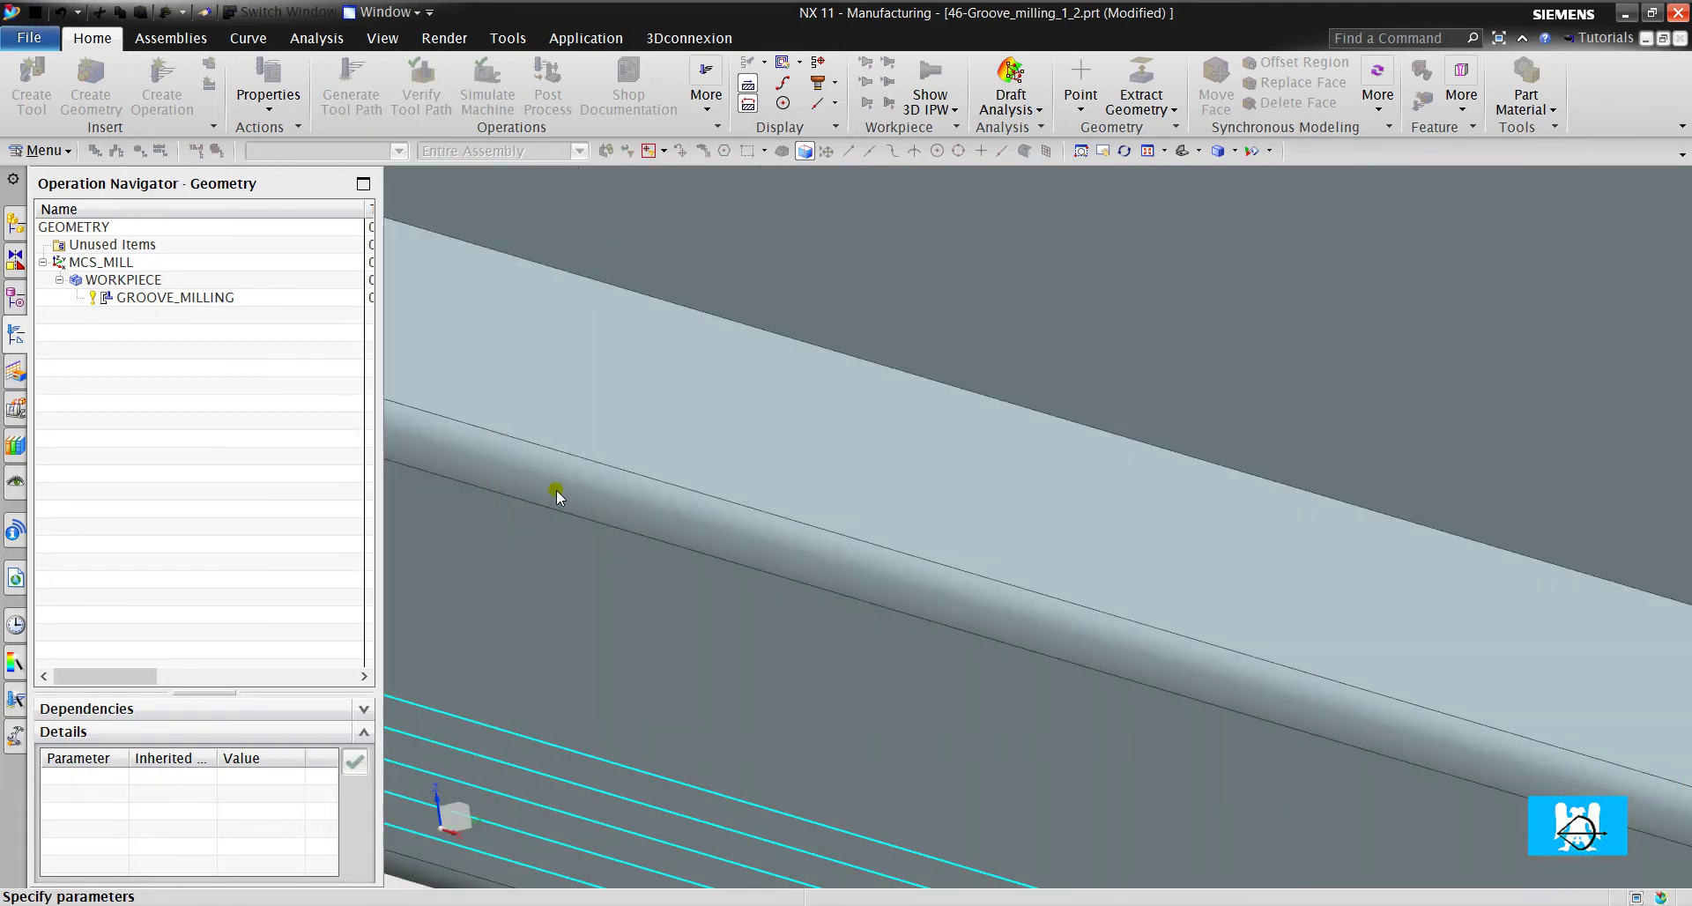
- Try Center to Floor to Ceiling, then Ceiling to Floor level sequencing
{"action": "scroll", "coordinate": [953, 399], "scroll_direction": "up", "scroll_amount": 2}
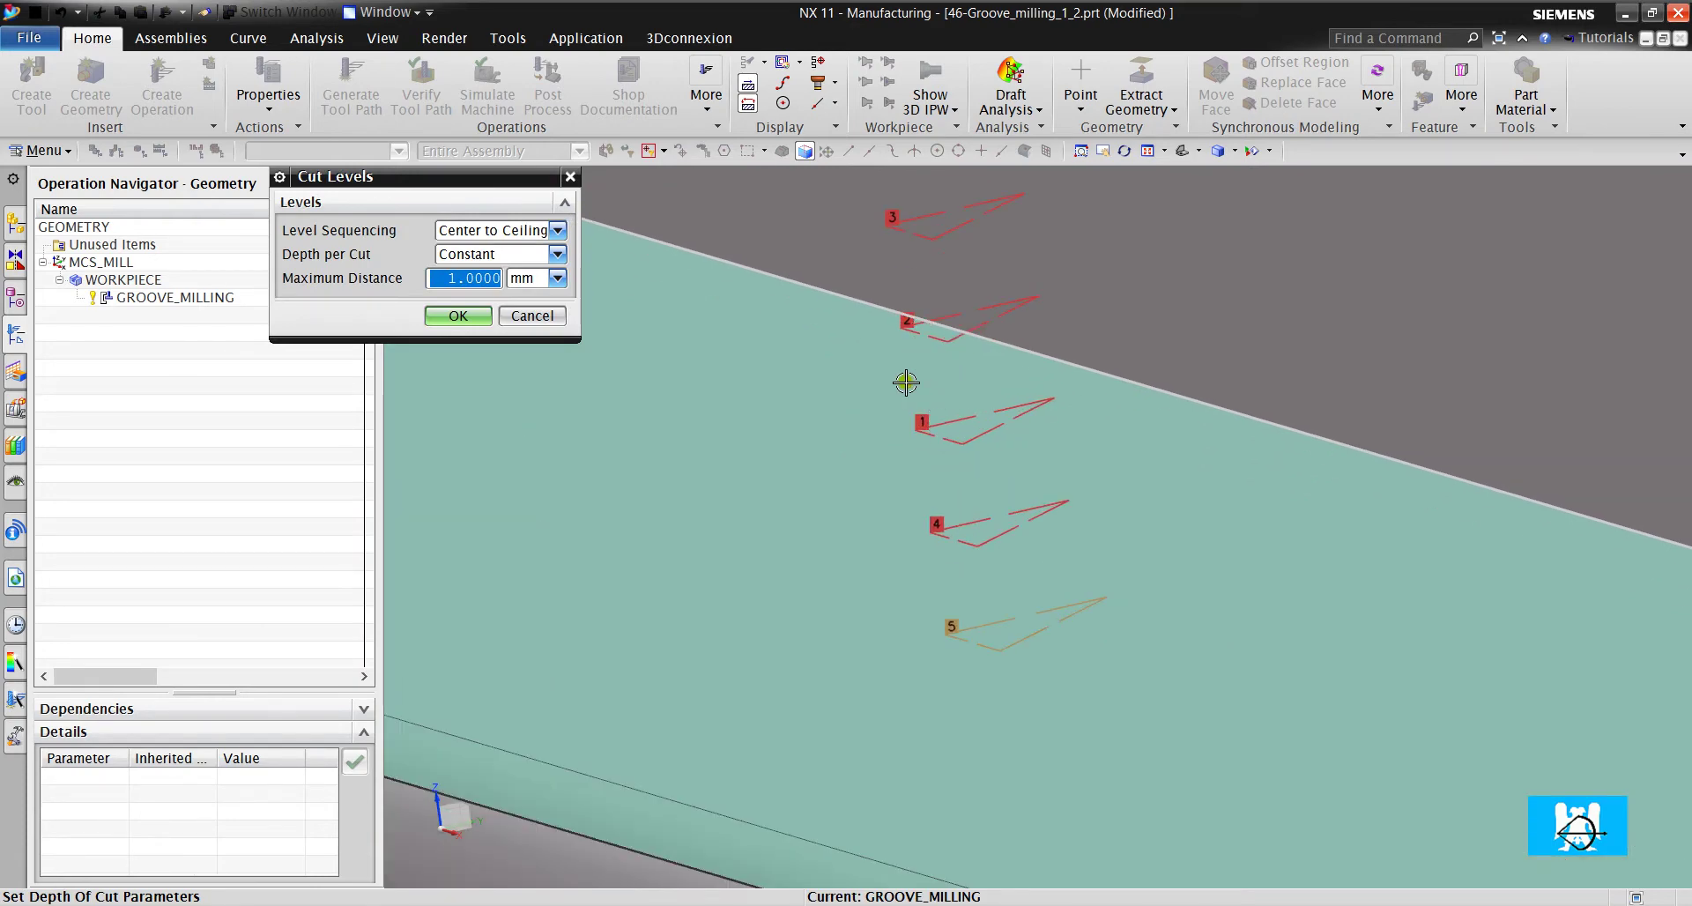
{"action": "left_click", "coordinate": [523, 230]}
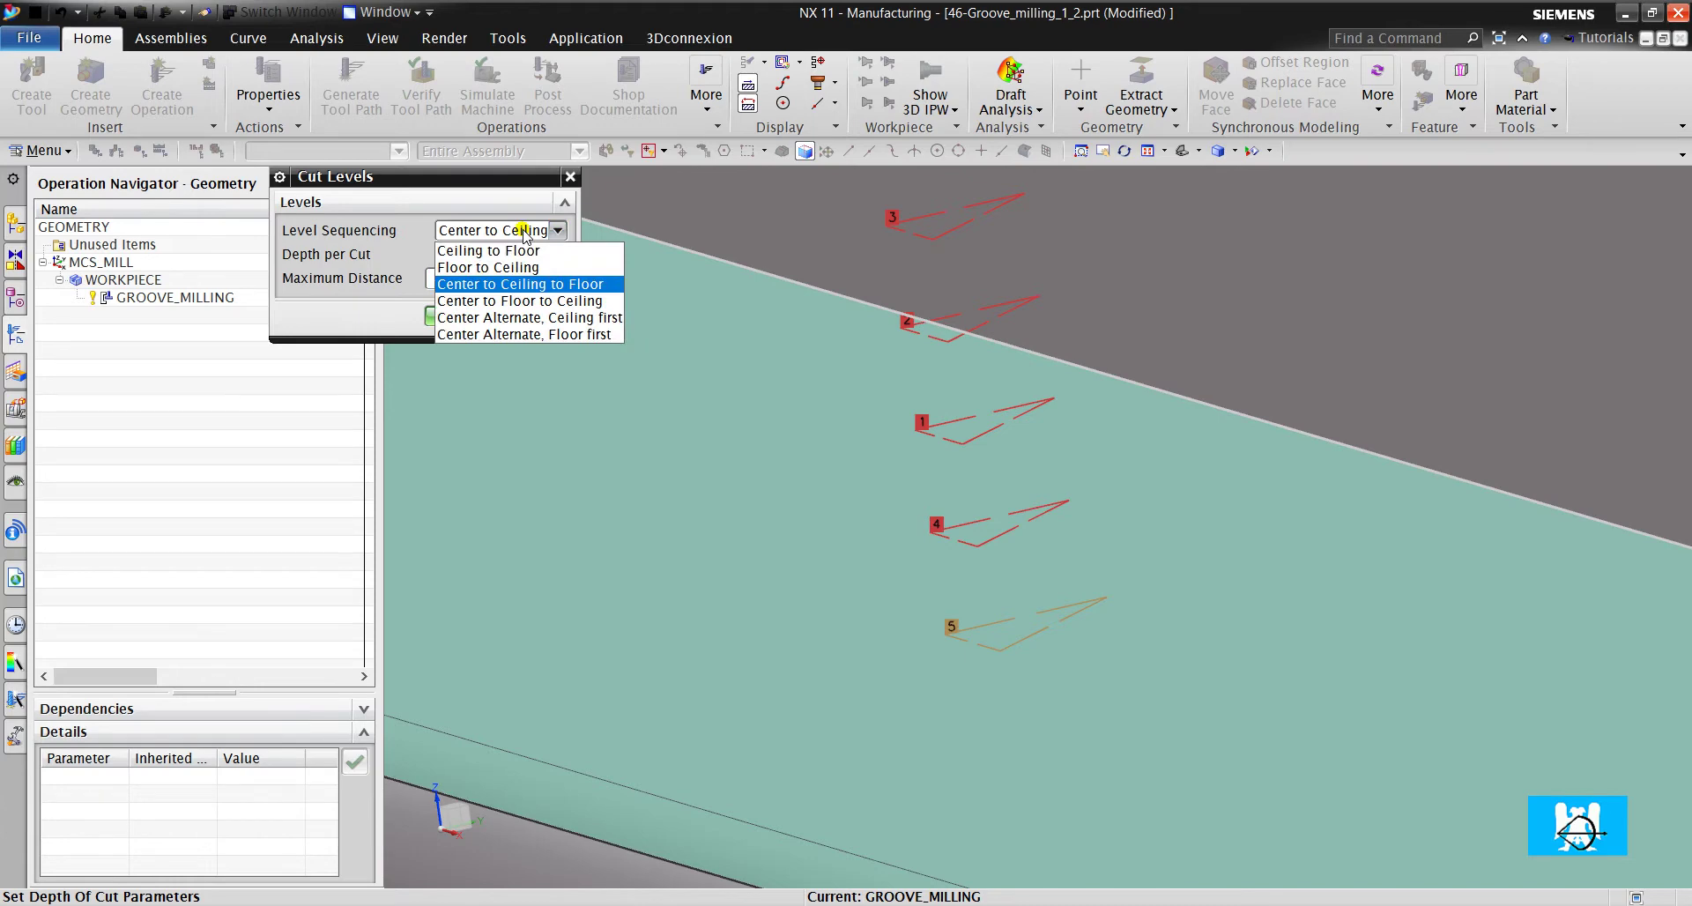
{"action": "left_click", "coordinate": [524, 231]}
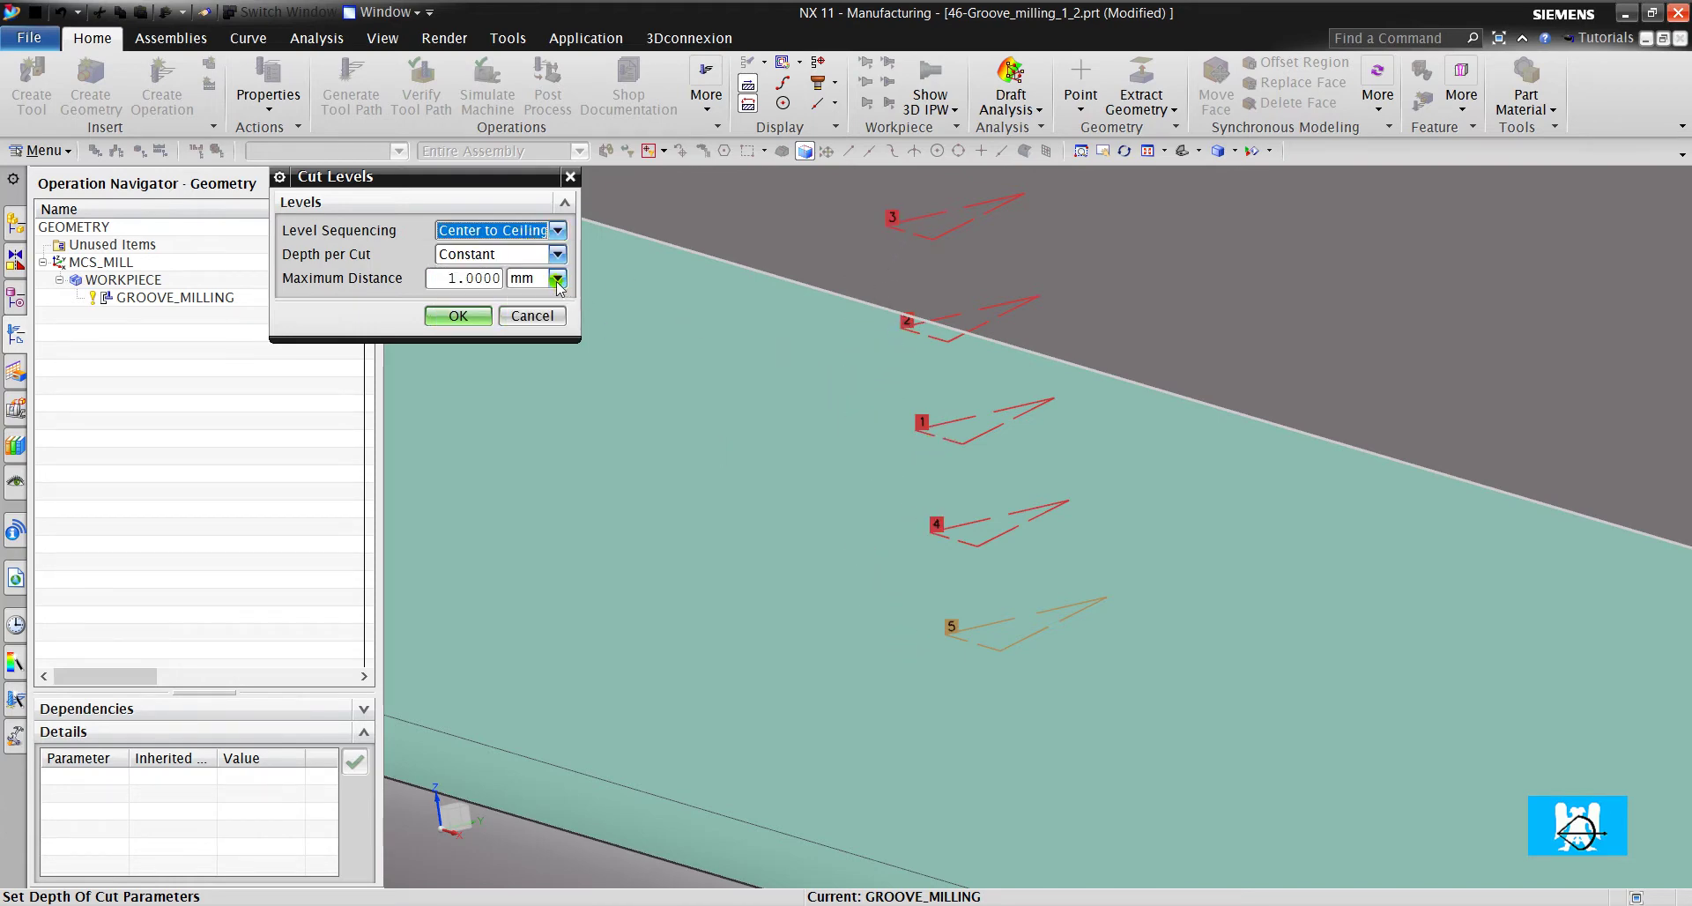
{"action": "left_click", "coordinate": [524, 230]}
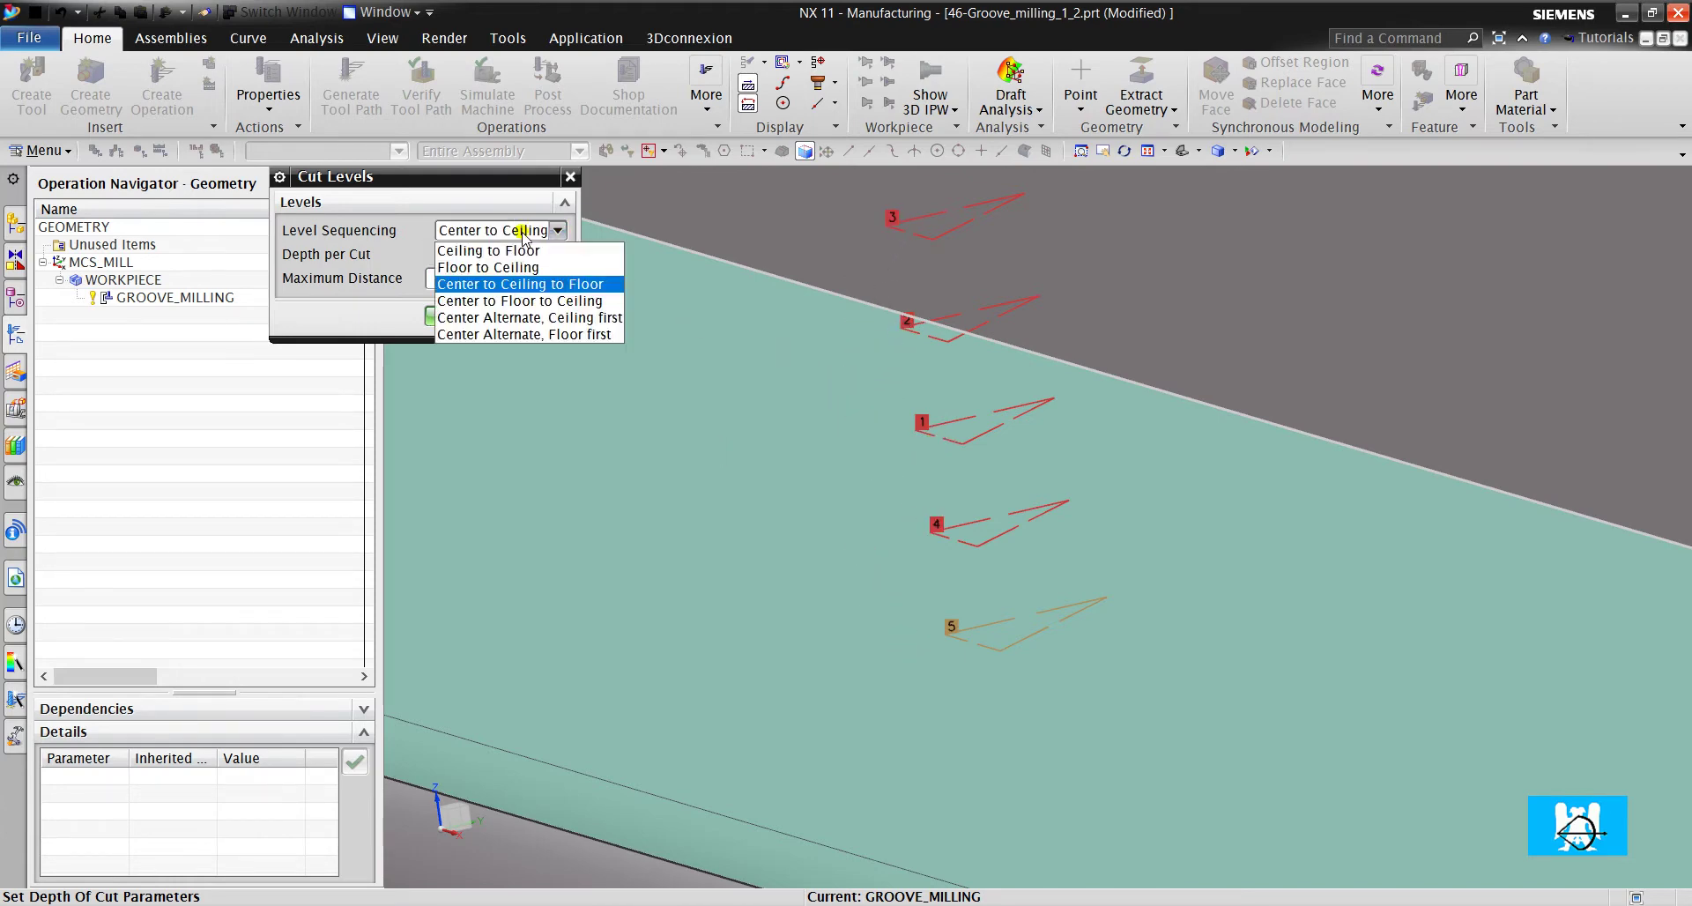
{"action": "left_click", "coordinate": [553, 304]}
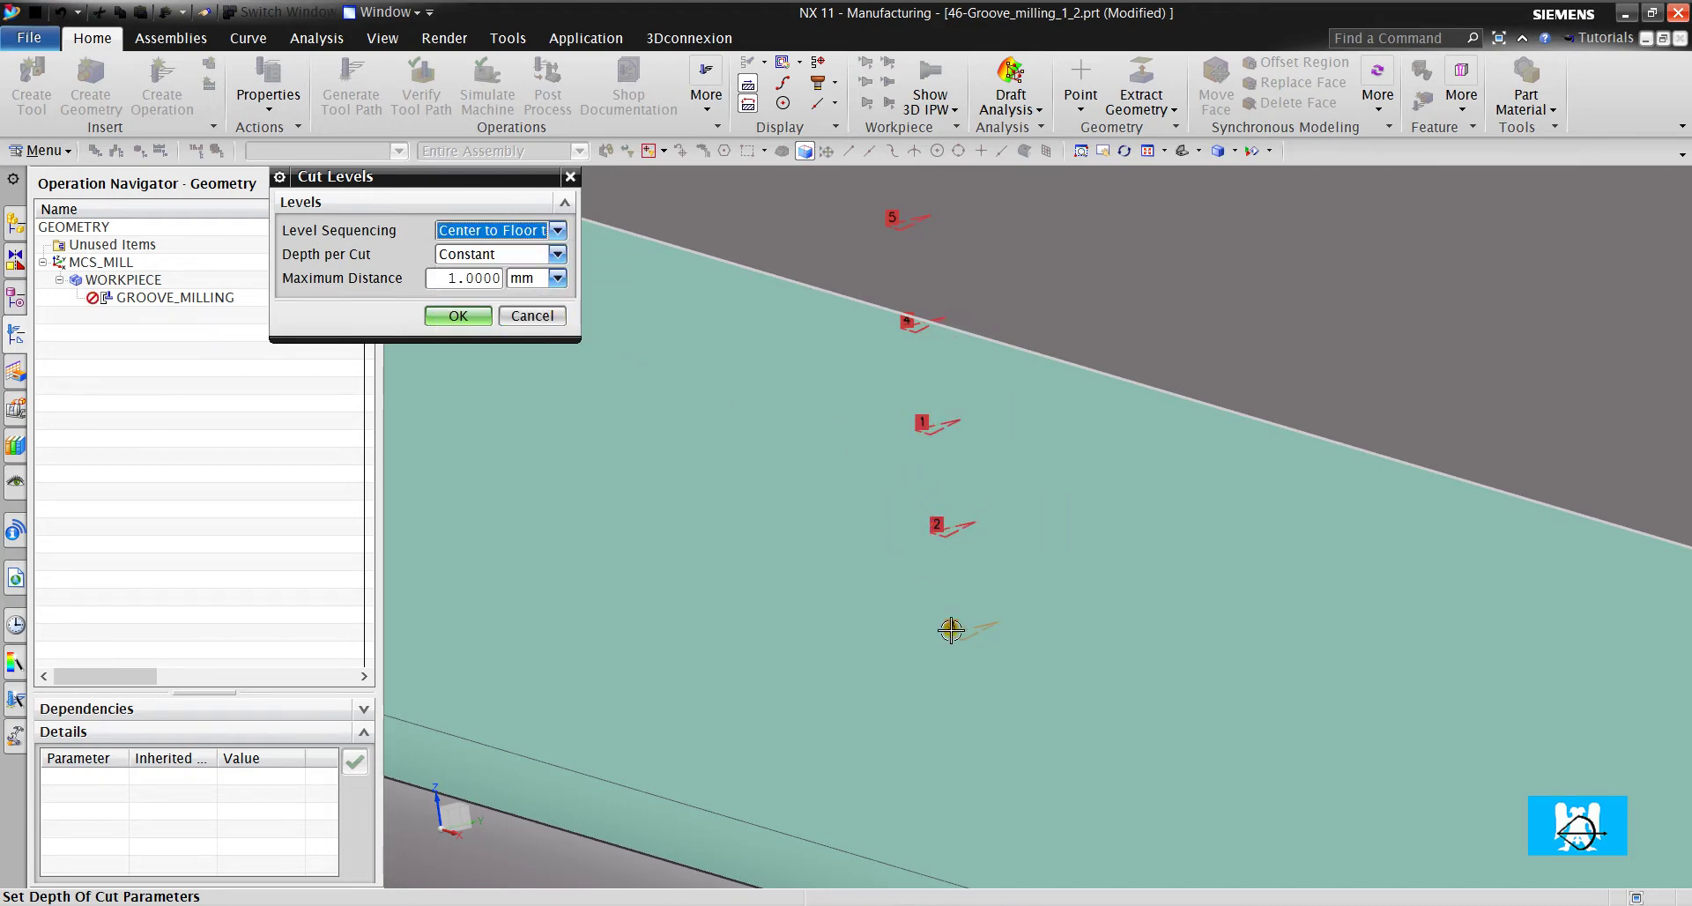
{"action": "left_click", "coordinate": [488, 233]}
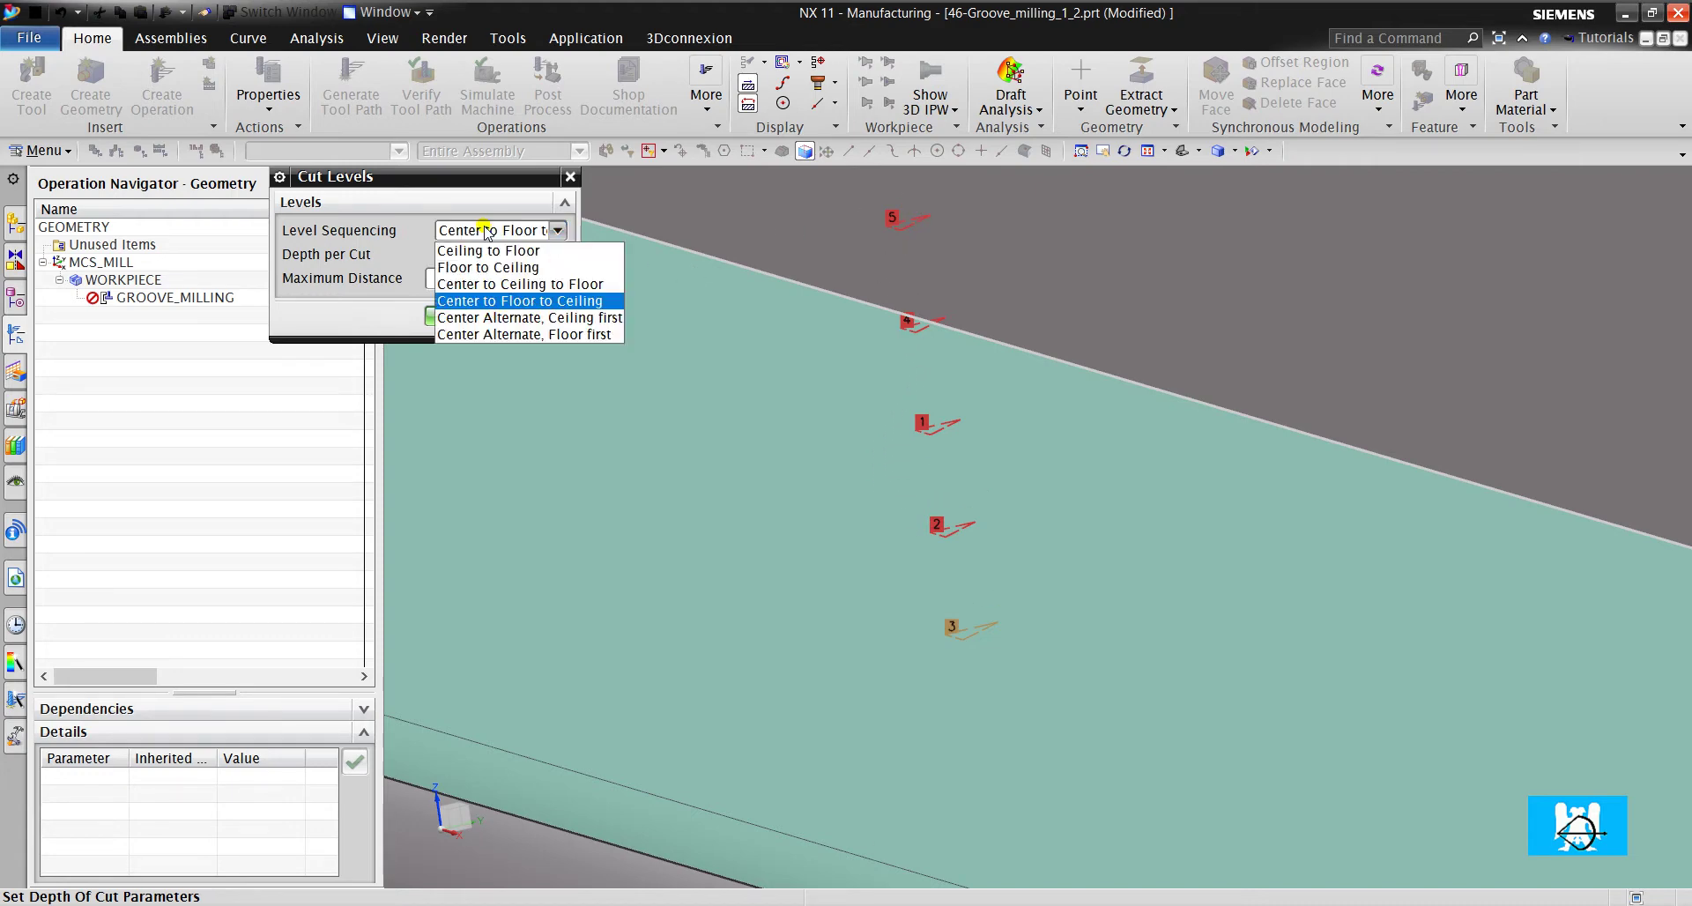
{"action": "left_click", "coordinate": [511, 251]}
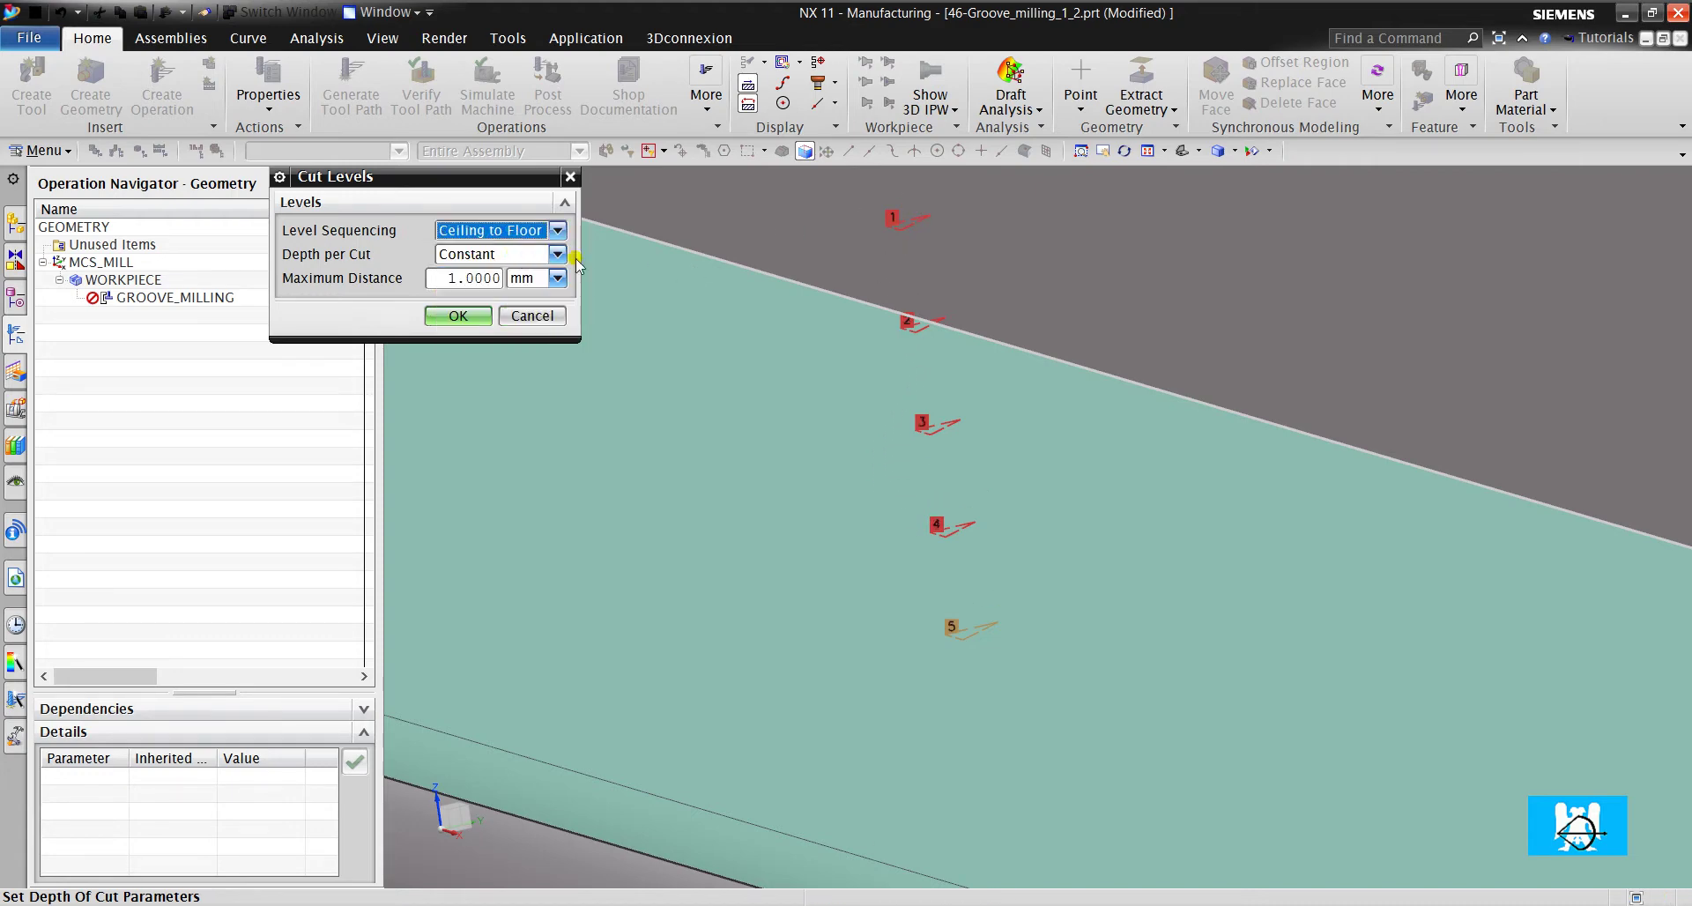
- Change sequencing to Floor to Ceiling, then Center Alternate with ceiling first, checking the level labels
{"action": "scroll", "coordinate": [956, 432], "scroll_direction": "down", "scroll_amount": 3}
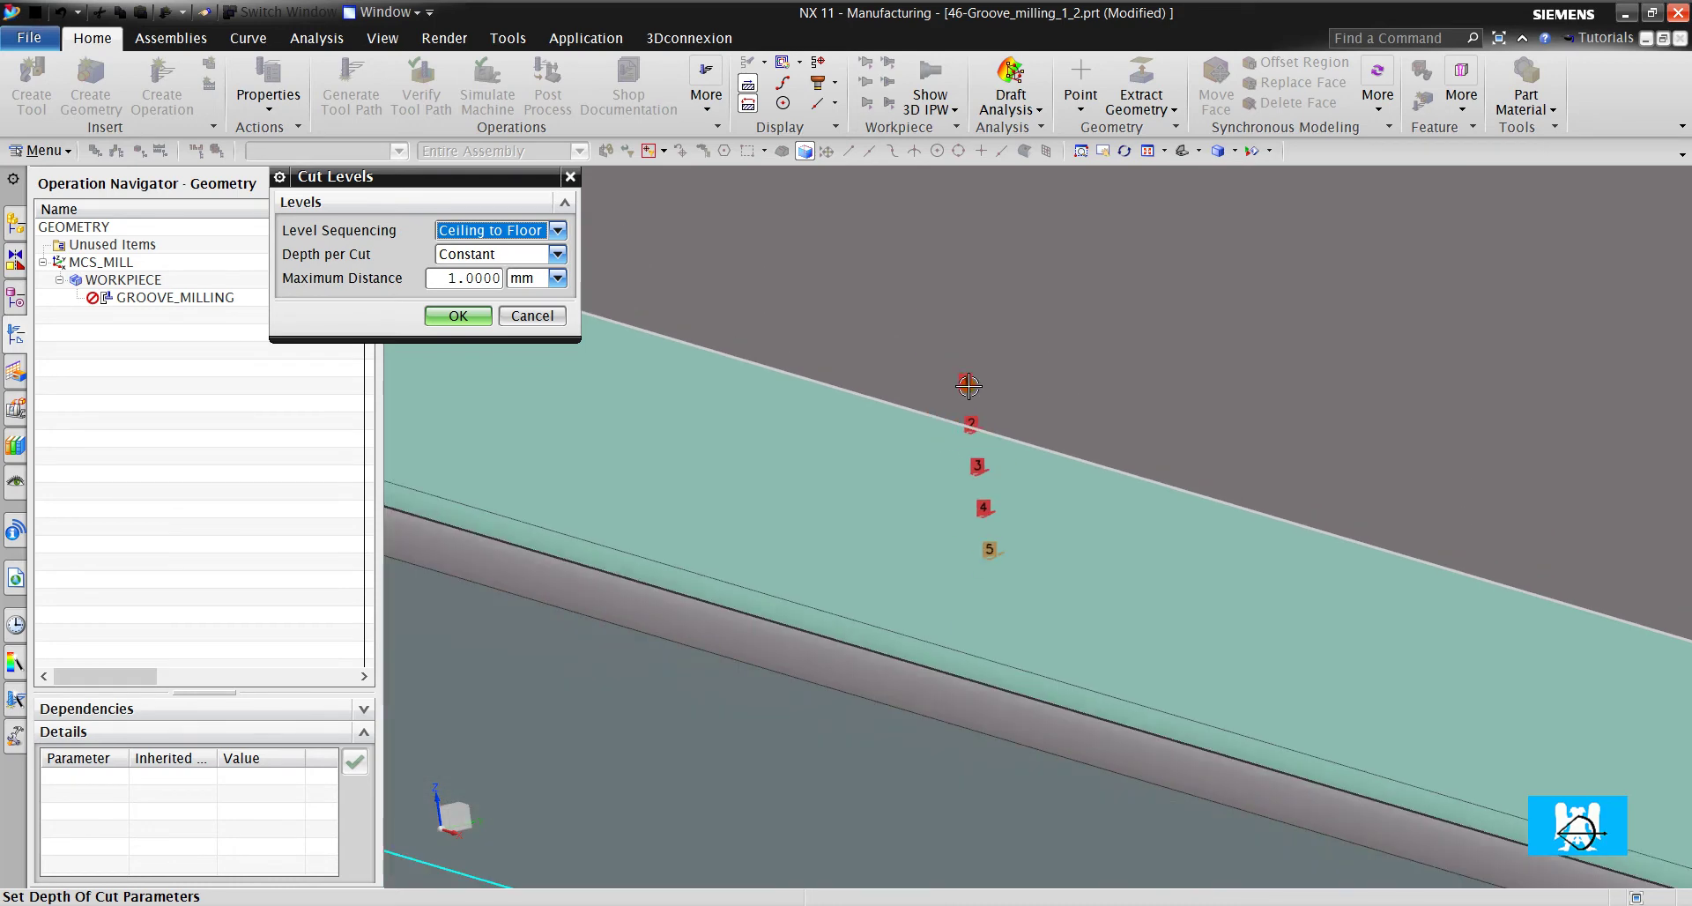
{"action": "scroll", "coordinate": [956, 433], "scroll_direction": "down", "scroll_amount": 2}
{"action": "scroll", "coordinate": [890, 423], "scroll_direction": "up", "scroll_amount": 3}
{"action": "scroll", "coordinate": [872, 385], "scroll_direction": "up", "scroll_amount": 2}
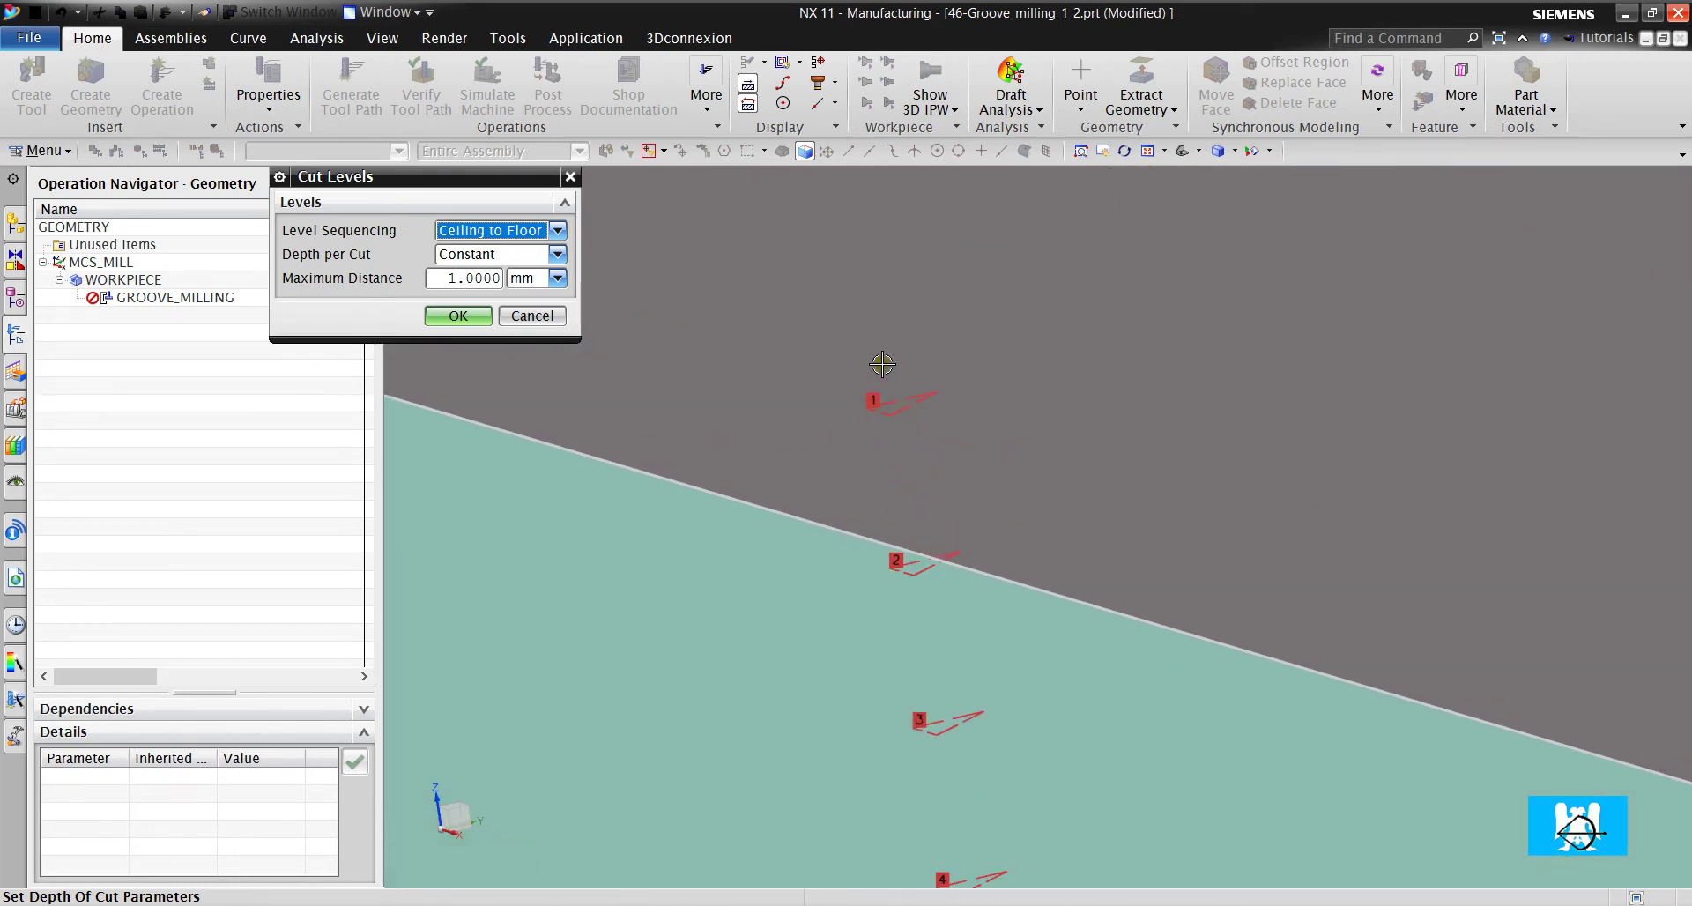
{"action": "scroll", "coordinate": [892, 326], "scroll_direction": "down", "scroll_amount": 2}
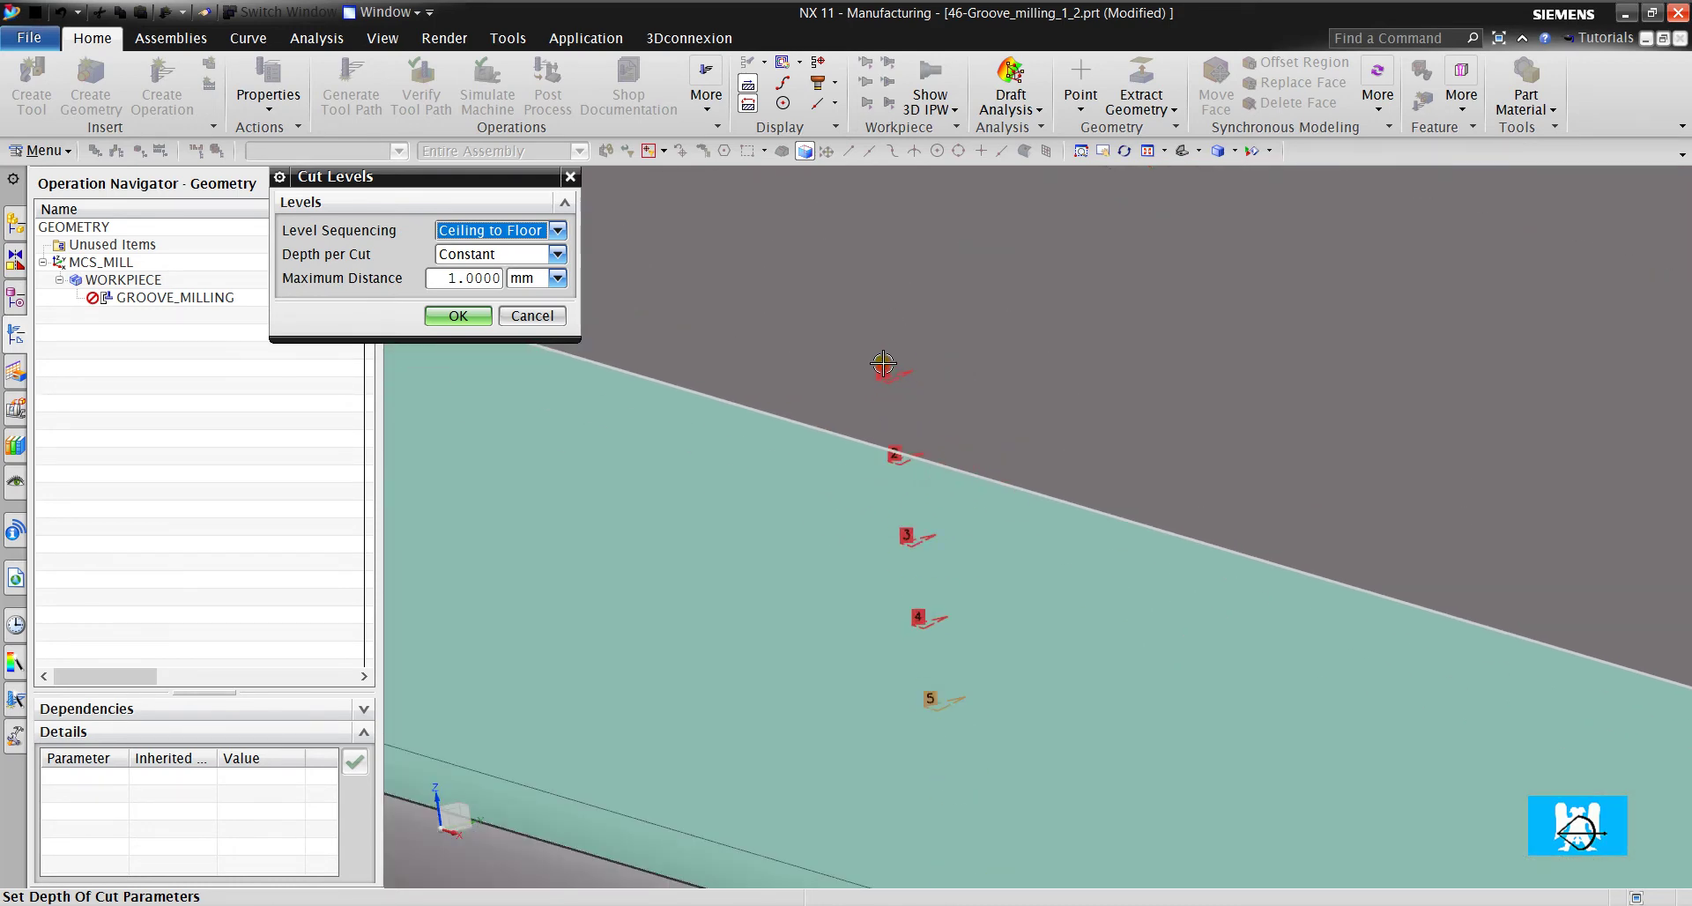
{"action": "left_click", "coordinate": [486, 233]}
{"action": "left_click", "coordinate": [504, 271]}
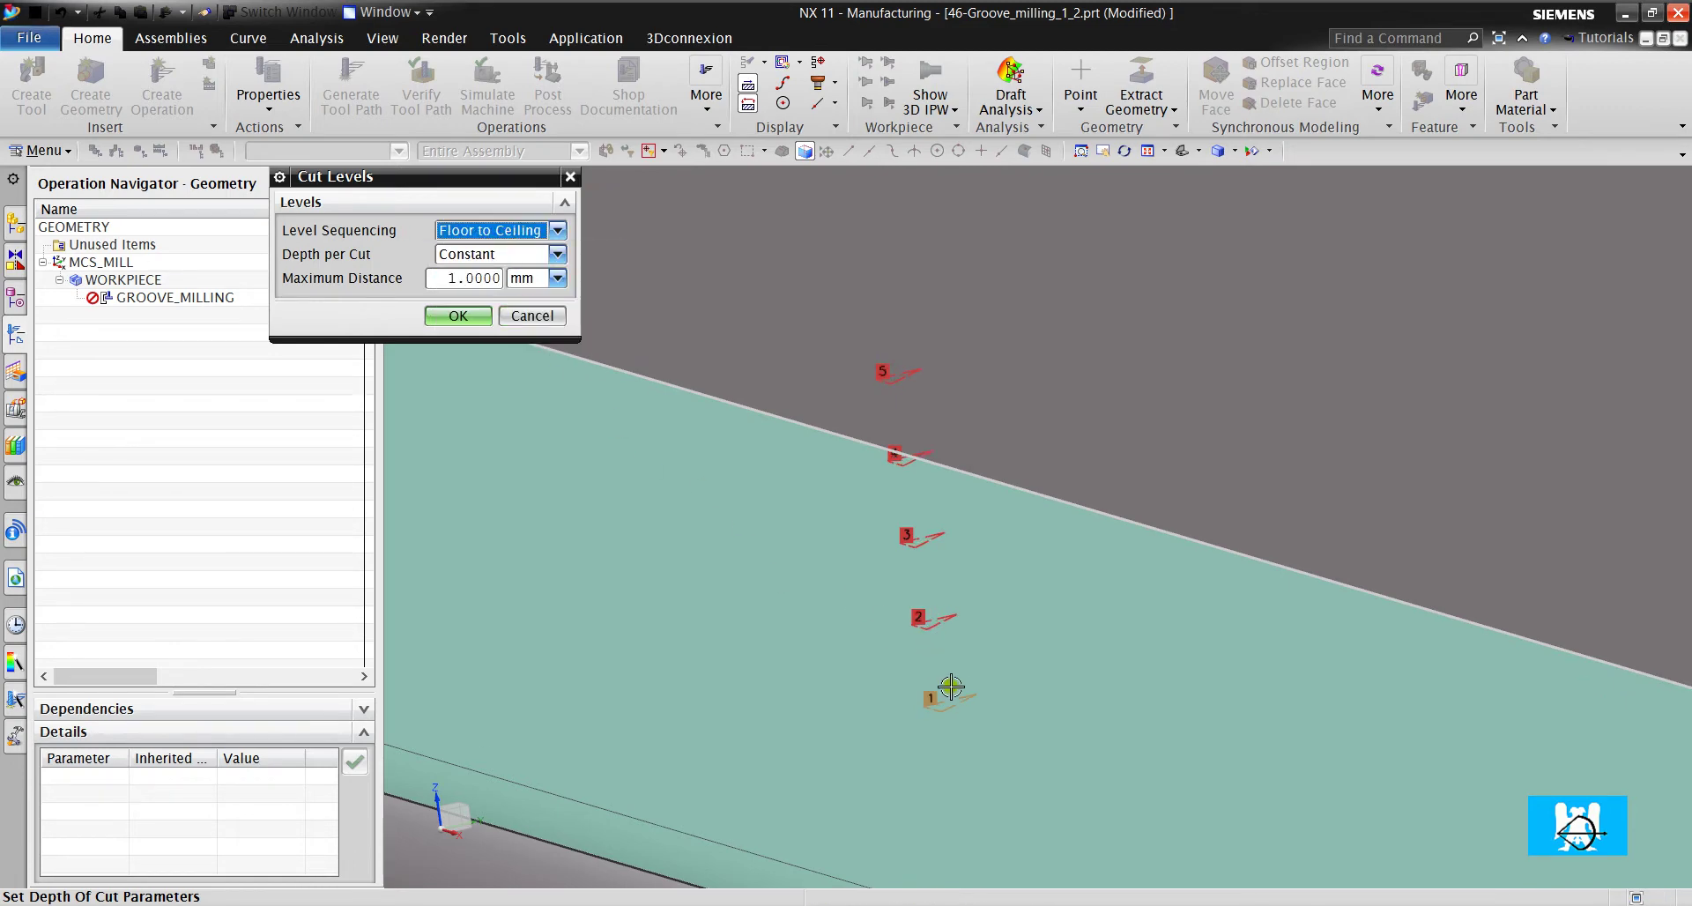
{"action": "left_click", "coordinate": [502, 233]}
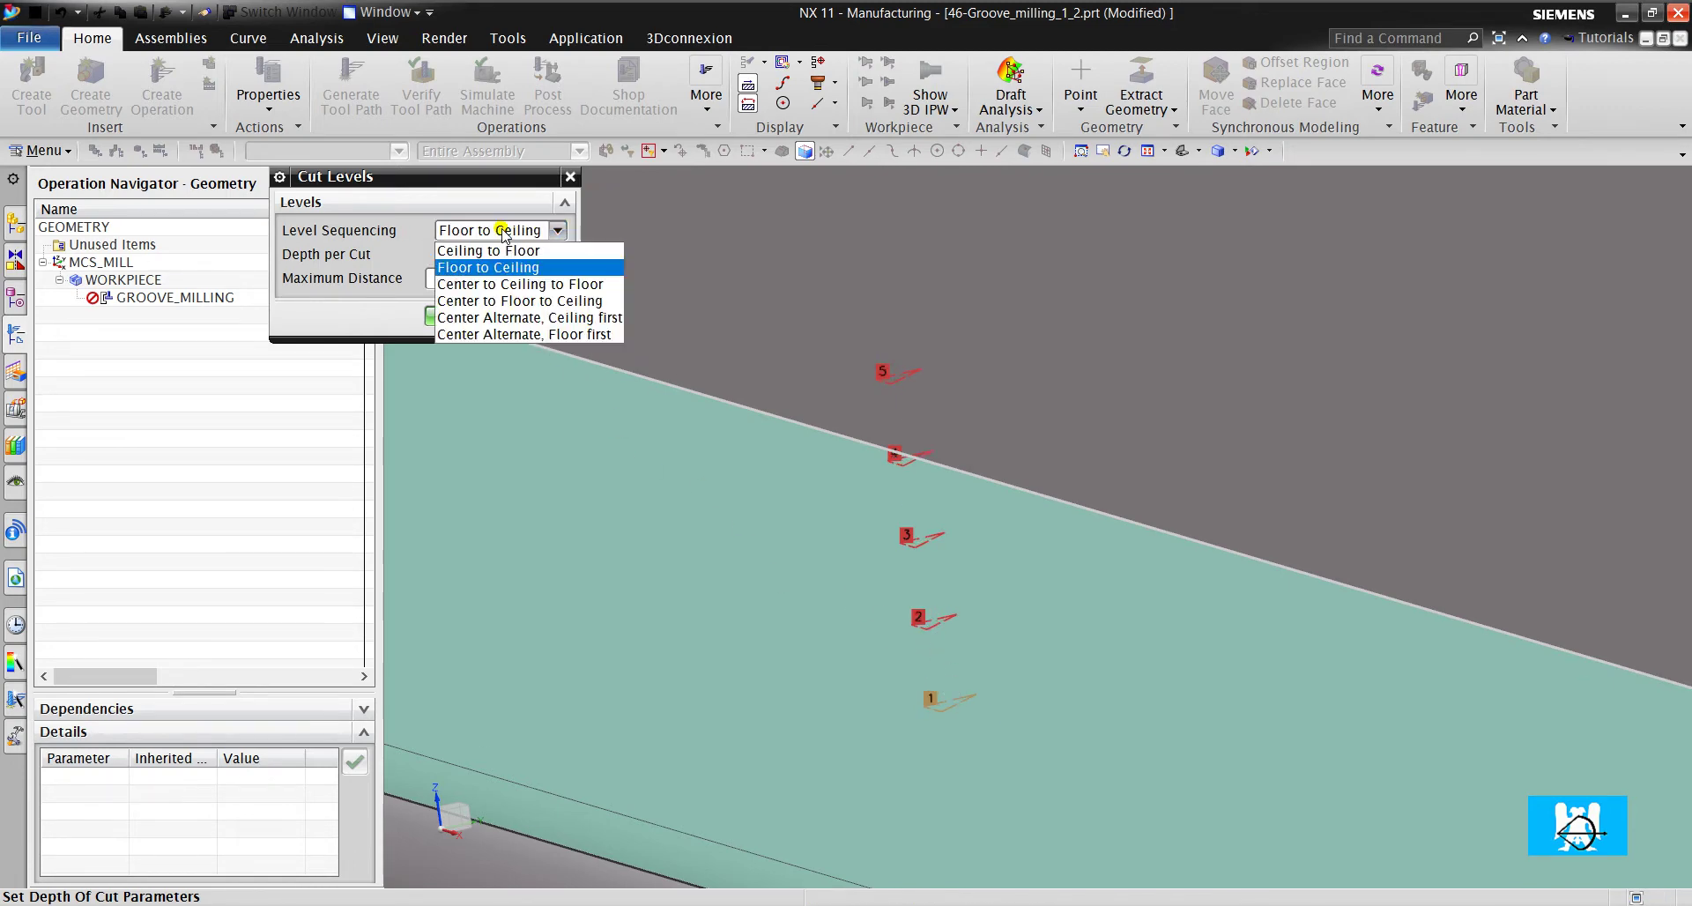
{"action": "left_click", "coordinate": [532, 315]}
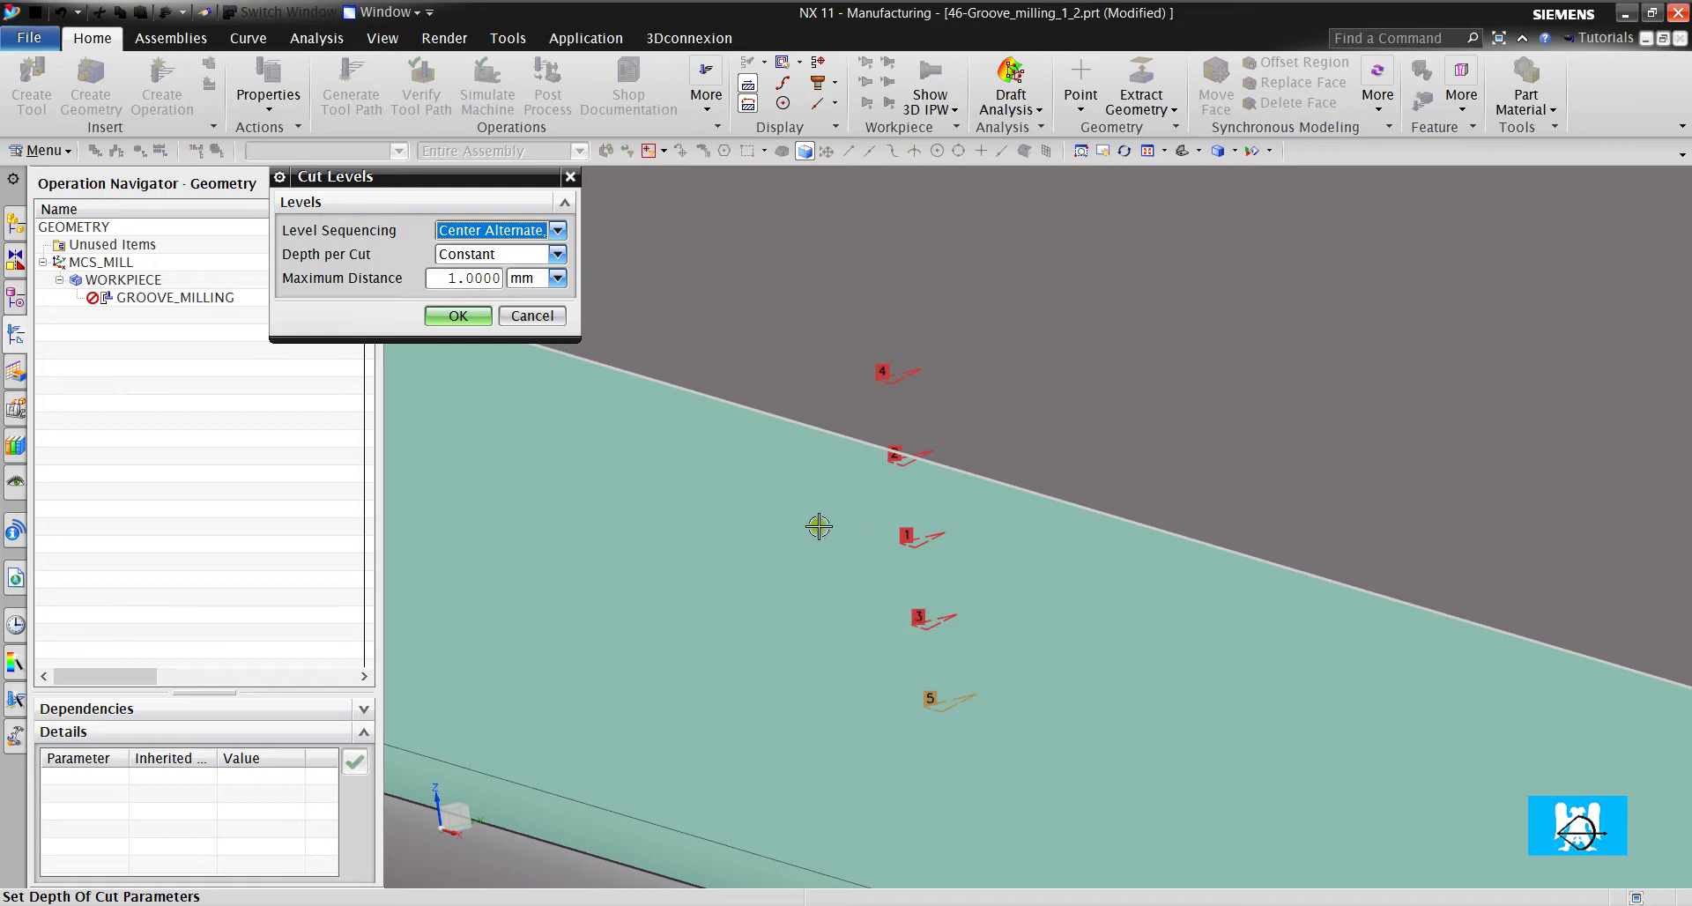
{"action": "middle_click_drag", "start_coordinate": [978, 727], "coordinate": [693, 373]}
- Accept the cut levels and regenerate the groove tool path with Center Alternate sequencing
{"action": "left_click", "coordinate": [453, 315]}
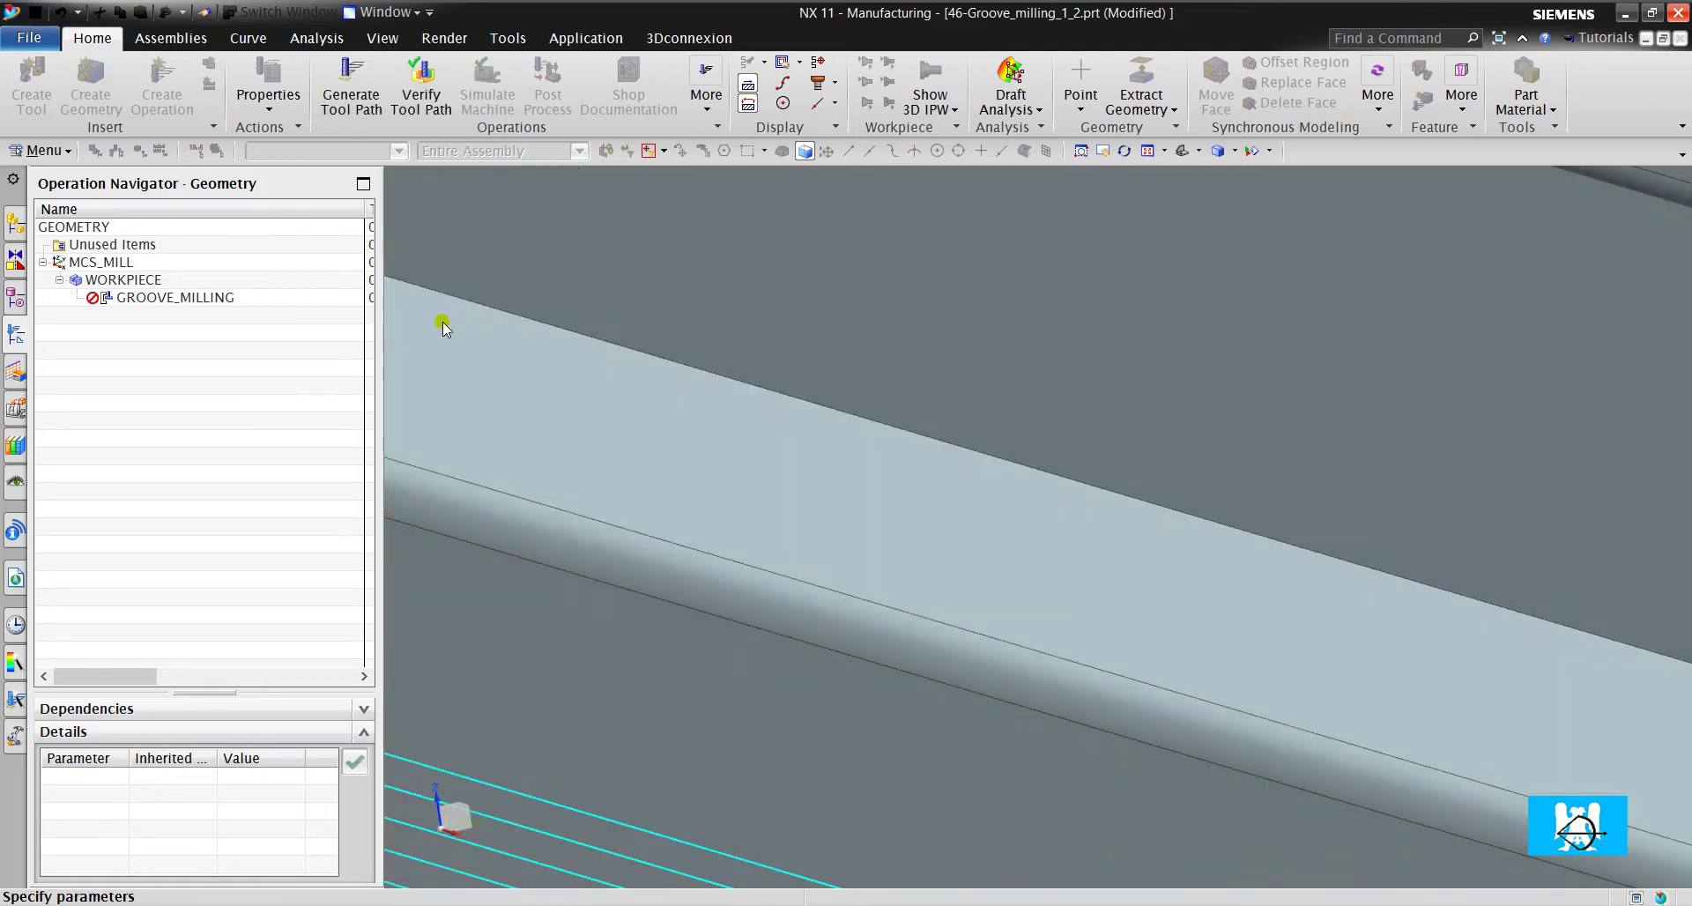
{"action": "left_click", "coordinate": [362, 733]}
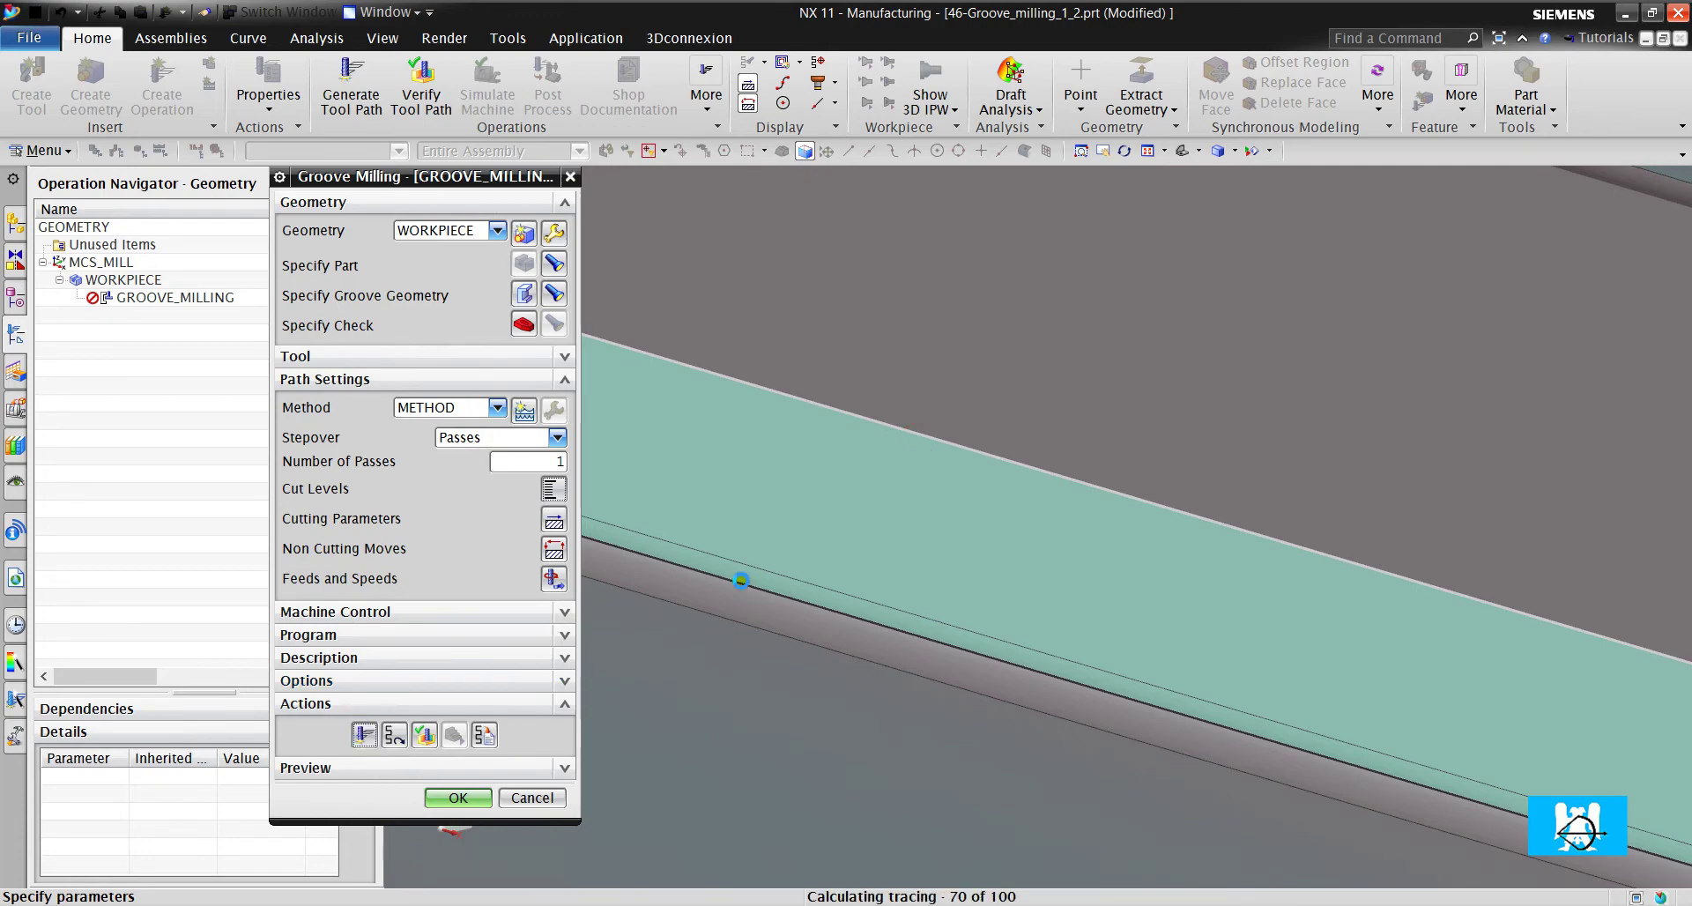
{"action": "scroll", "coordinate": [906, 351], "scroll_direction": "down", "scroll_amount": 5}
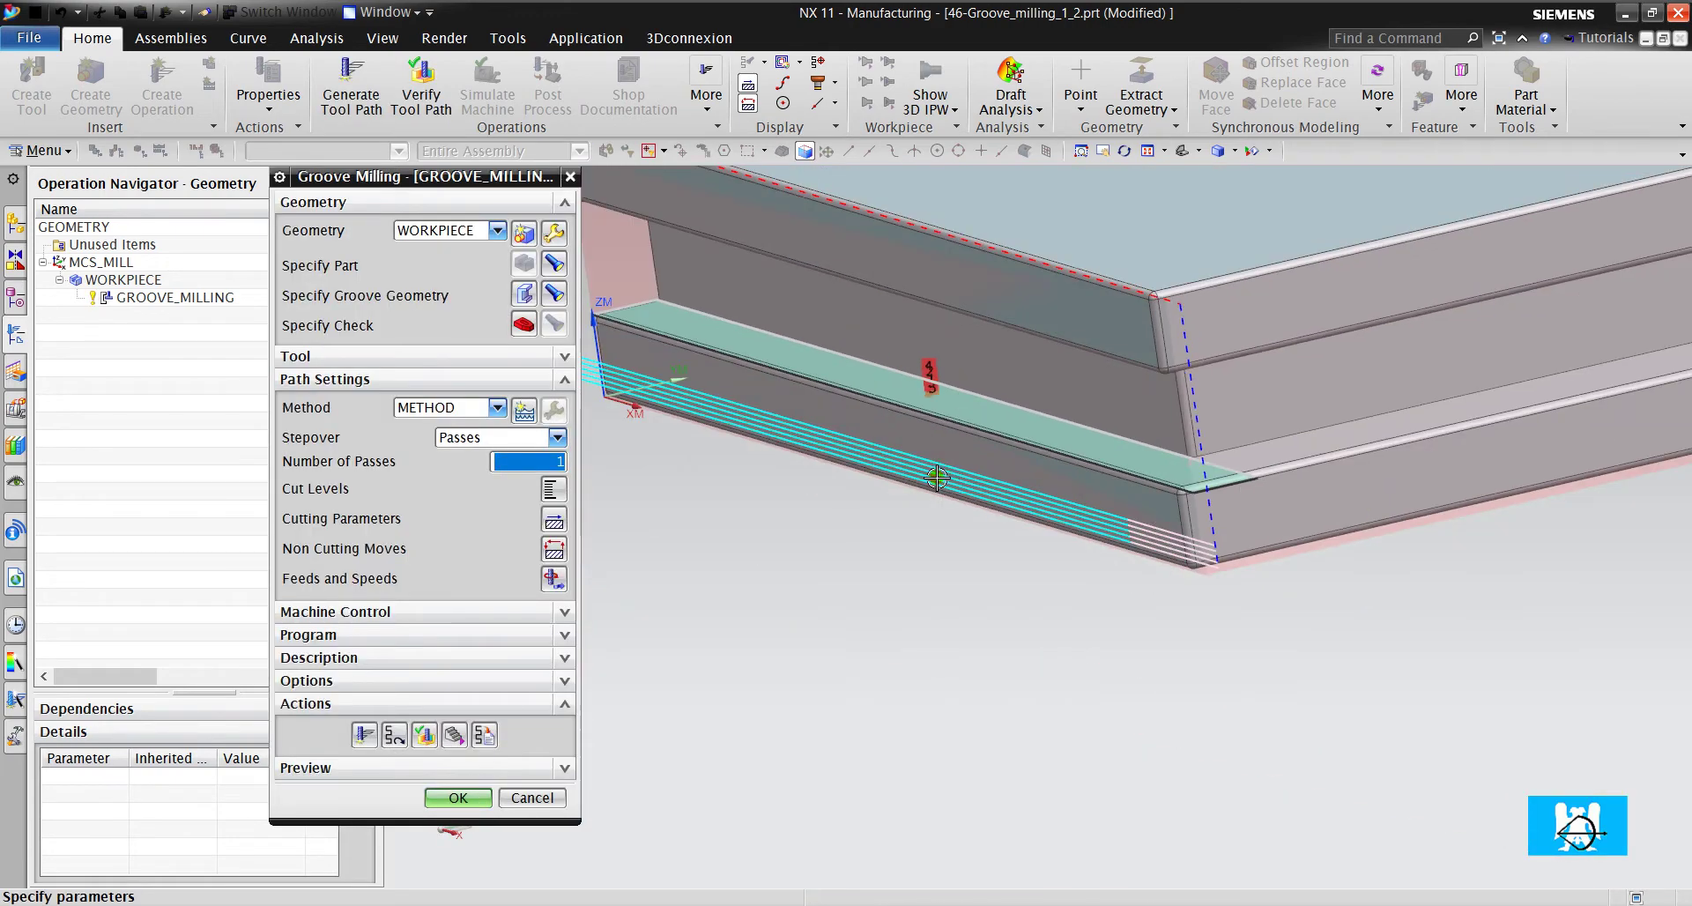
{"action": "scroll", "coordinate": [882, 419], "scroll_direction": "up", "scroll_amount": 4}
{"action": "middle_click_drag", "start_coordinate": [927, 438], "coordinate": [914, 438]}
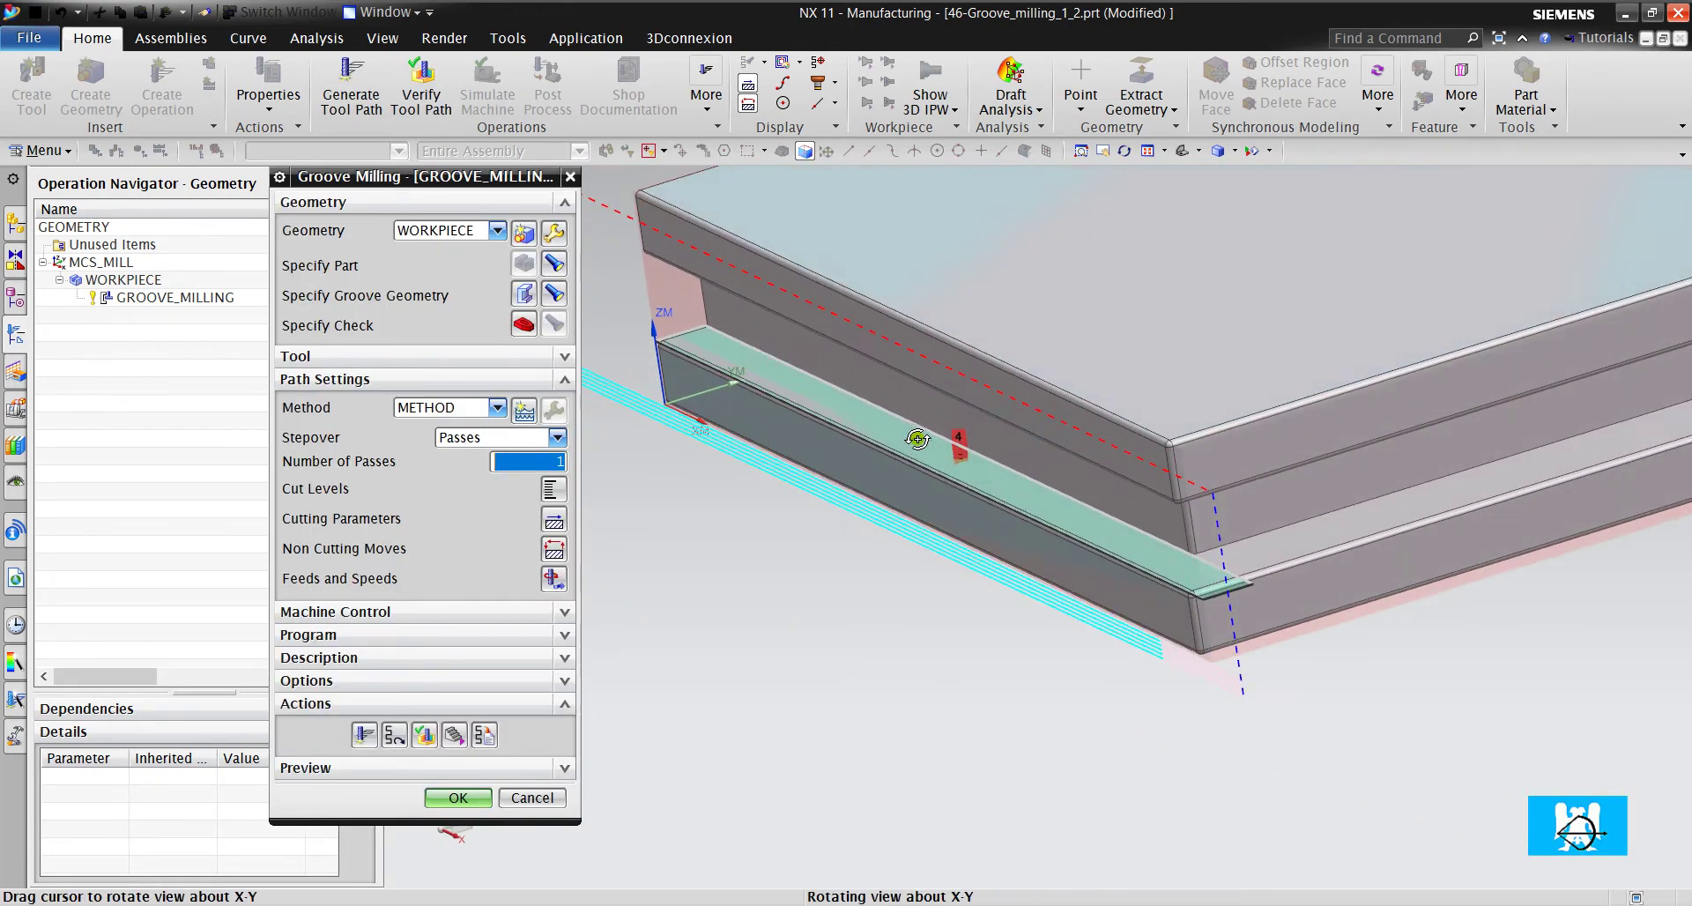
{"action": "scroll", "coordinate": [838, 493], "scroll_direction": "up", "scroll_amount": 2}
{"action": "scroll", "coordinate": [838, 492], "scroll_direction": "up", "scroll_amount": 1}
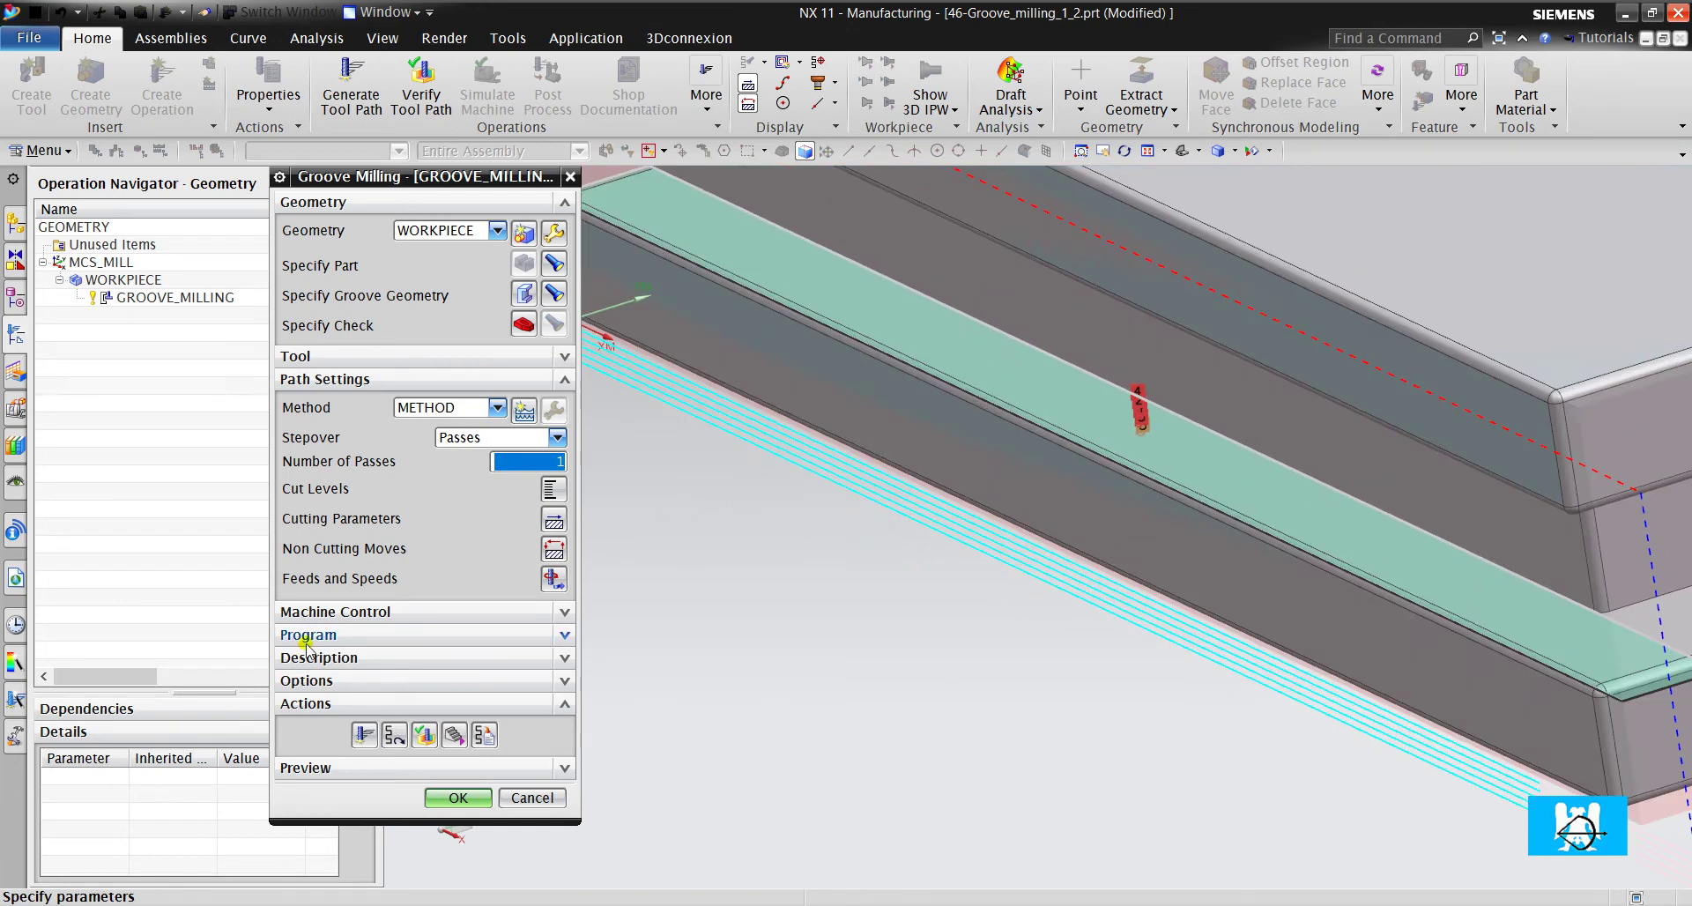
- Verify the tool path by playing the 3D Dynamic material-removal simulation, then close it
{"action": "left_click", "coordinate": [424, 735]}
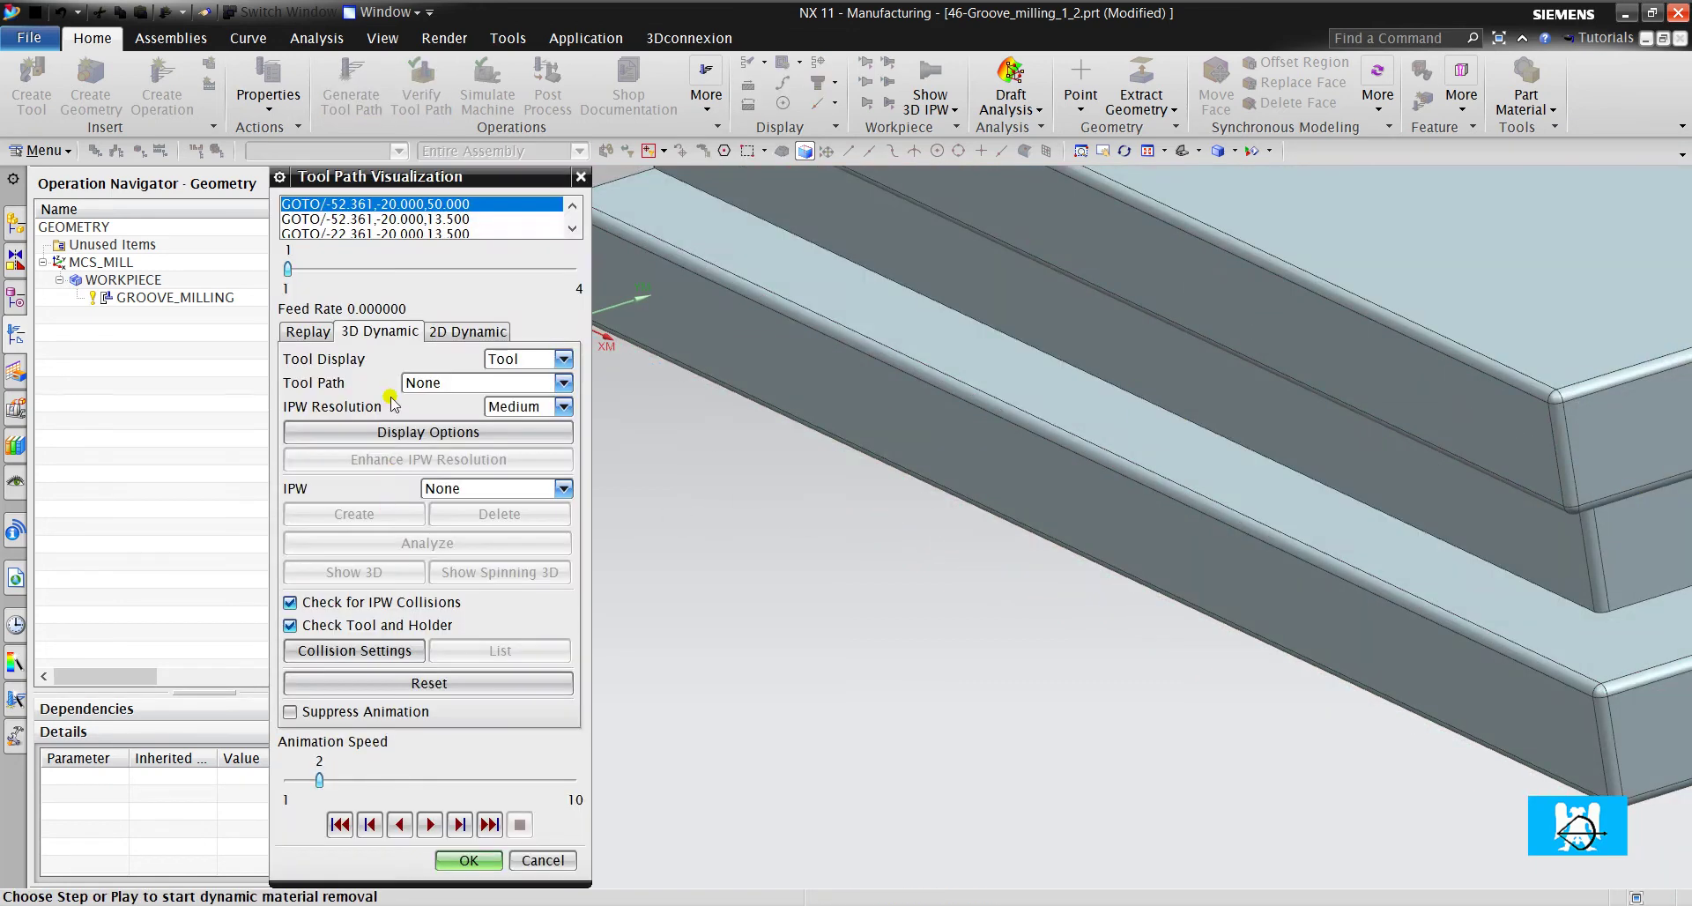
{"action": "scroll", "coordinate": [658, 537], "scroll_direction": "up", "scroll_amount": 3}
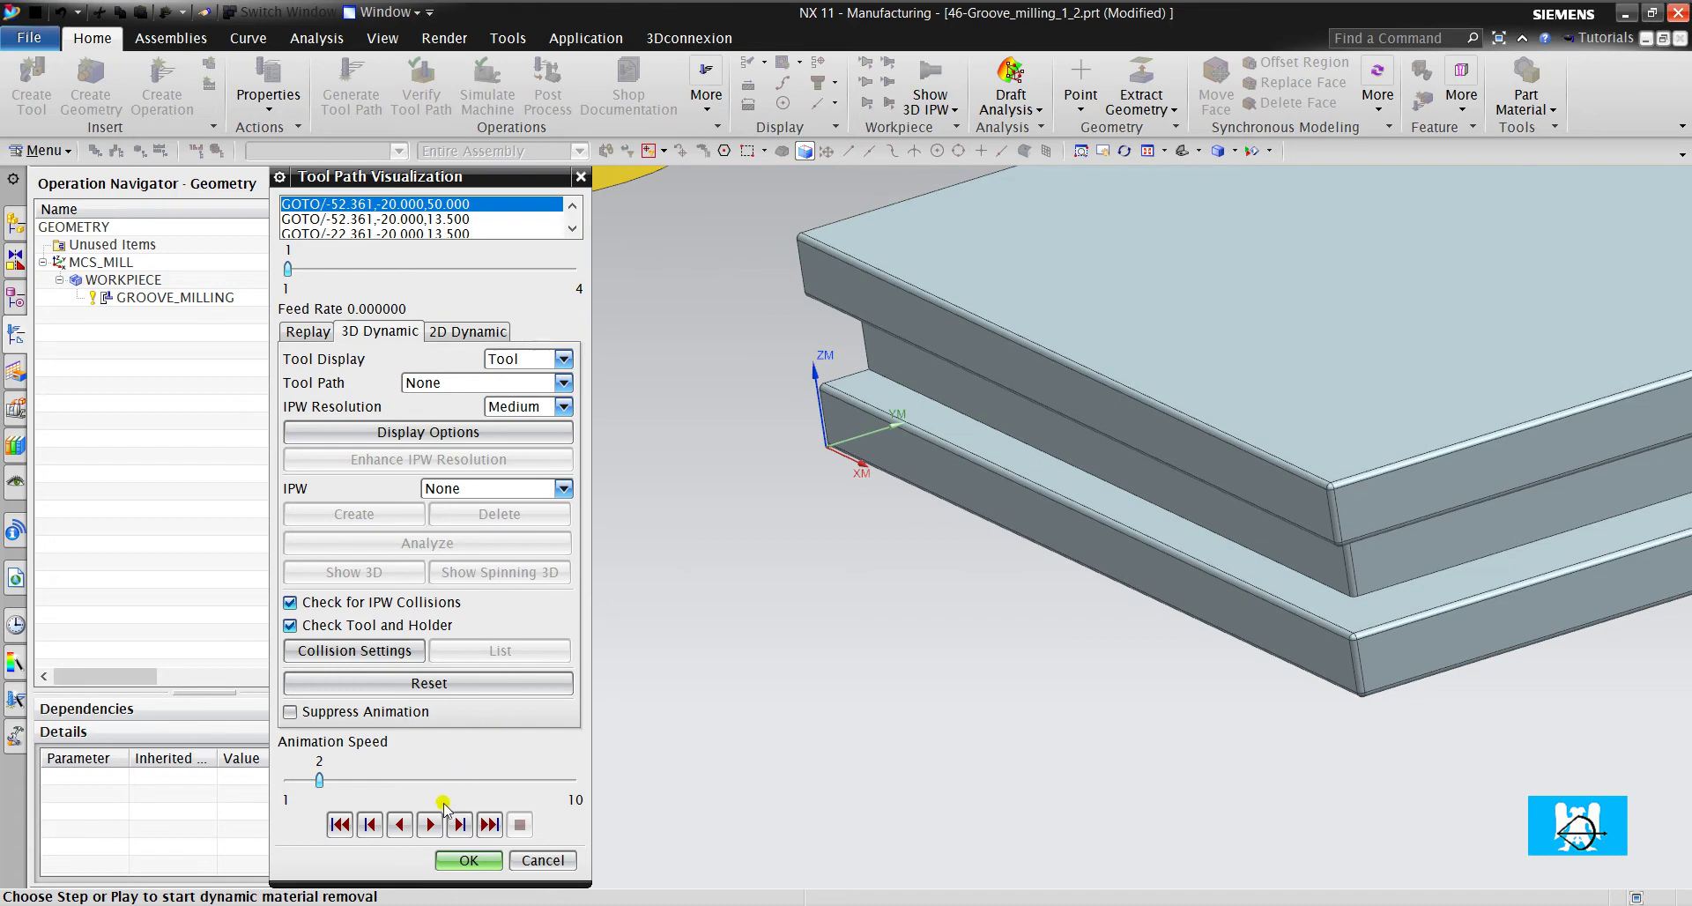
{"action": "left_click", "coordinate": [431, 824]}
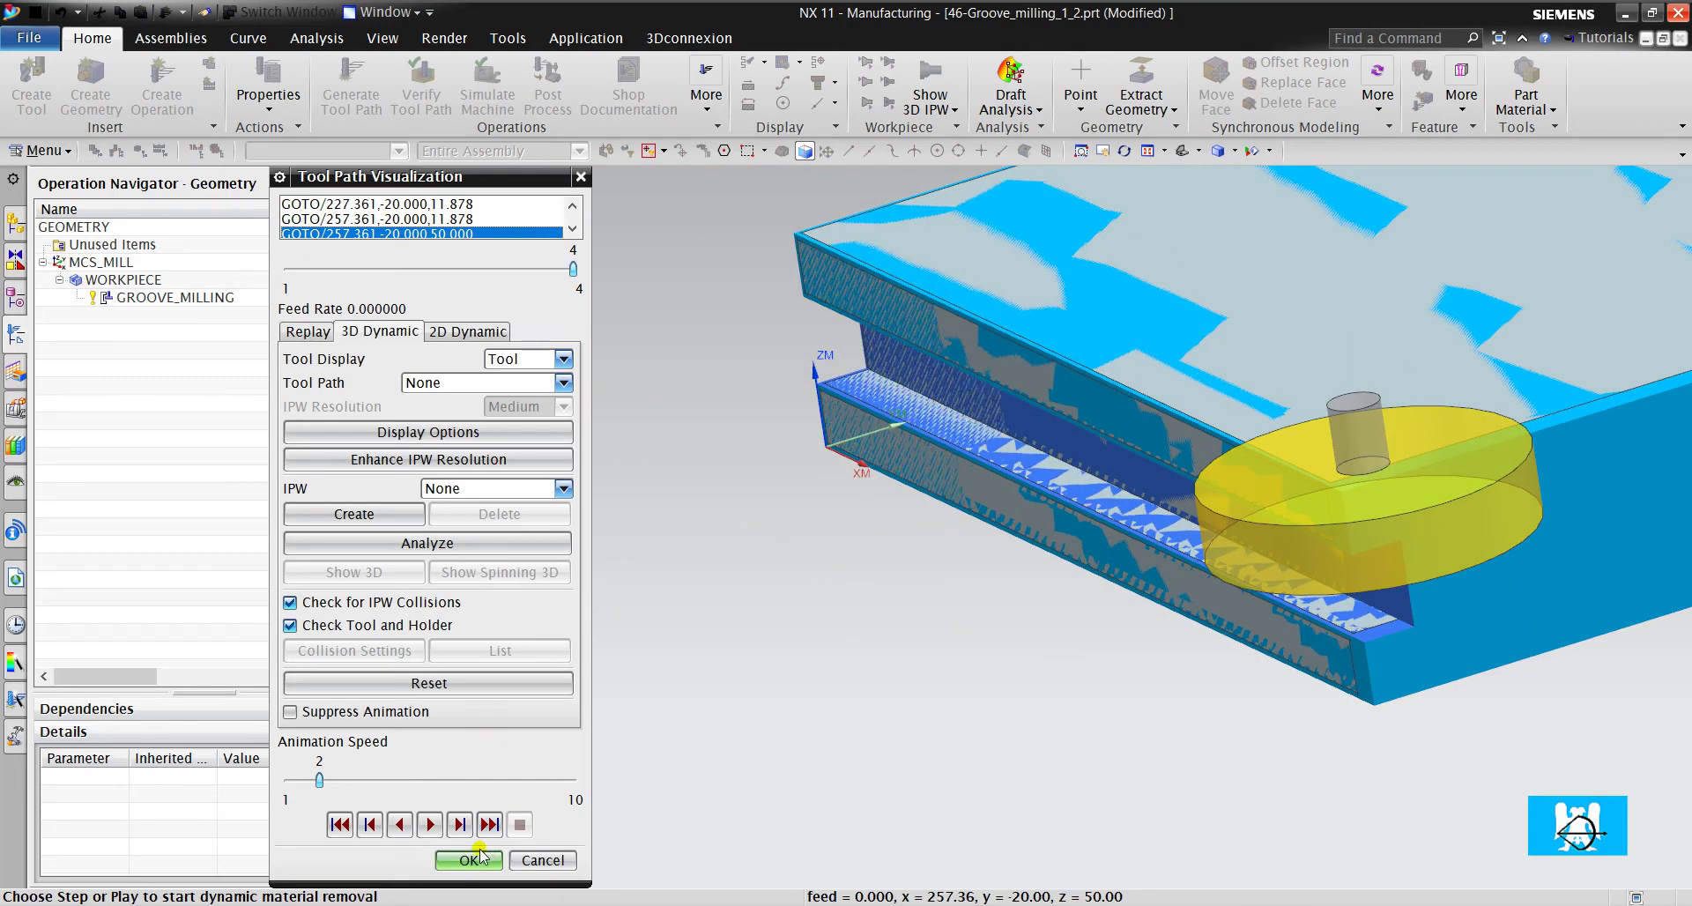
{"action": "left_click", "coordinate": [468, 860]}
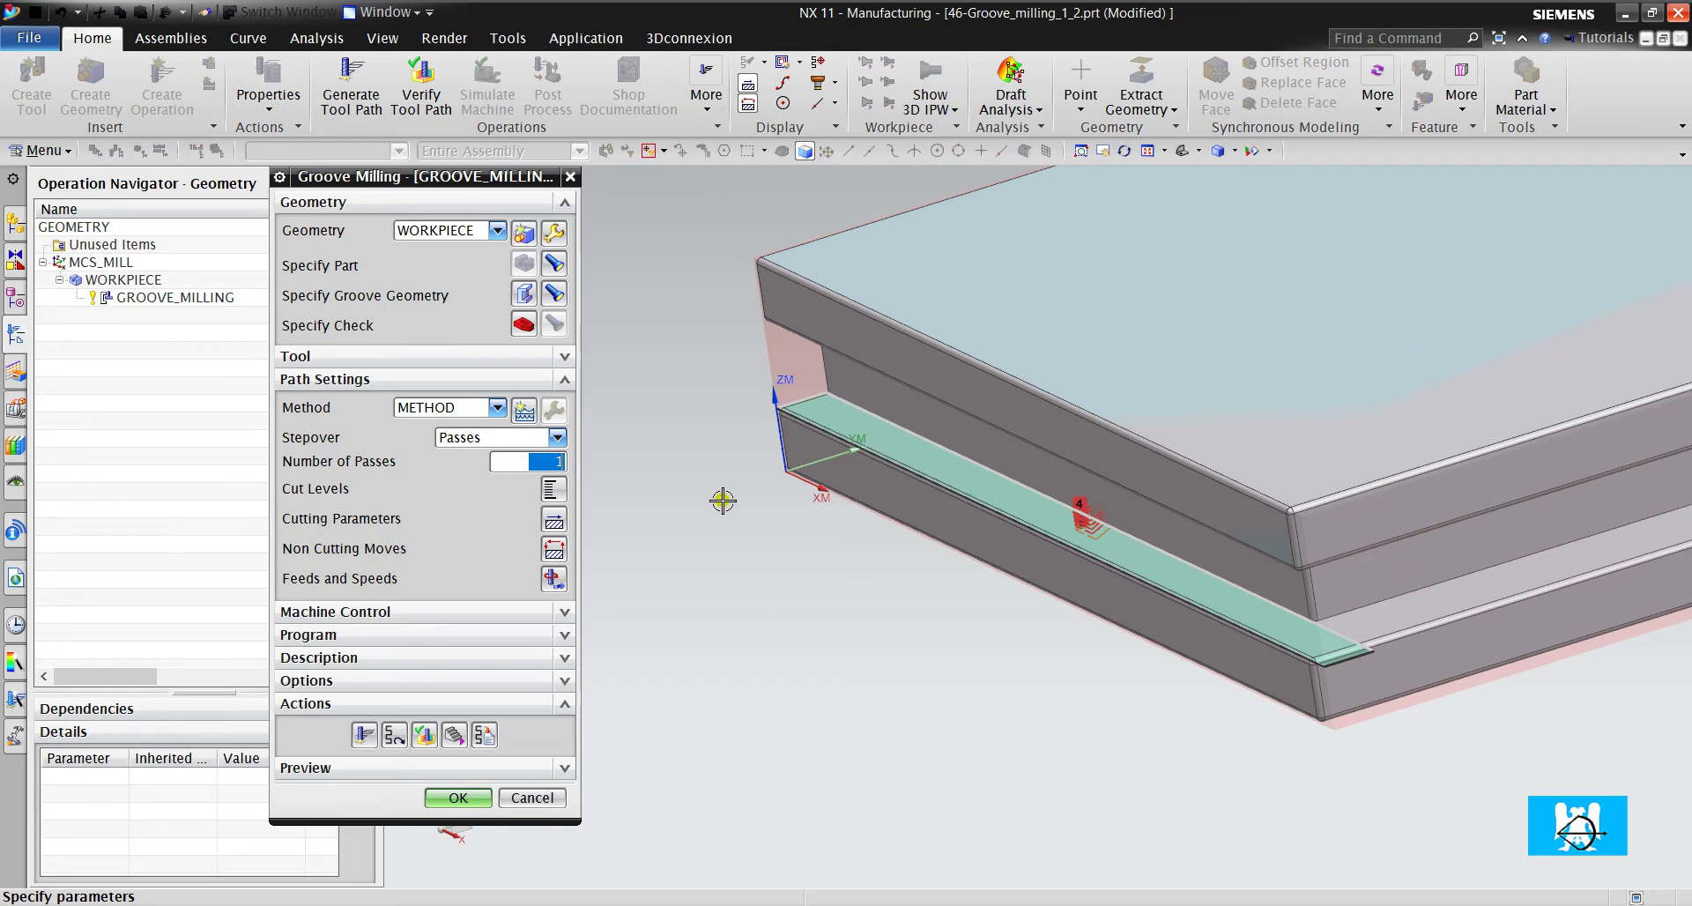
- Set 4 passes and change the depth per cut to 50% of the flute length
{"action": "type", "text": "4"}
{"action": "left_click", "coordinate": [553, 489]}
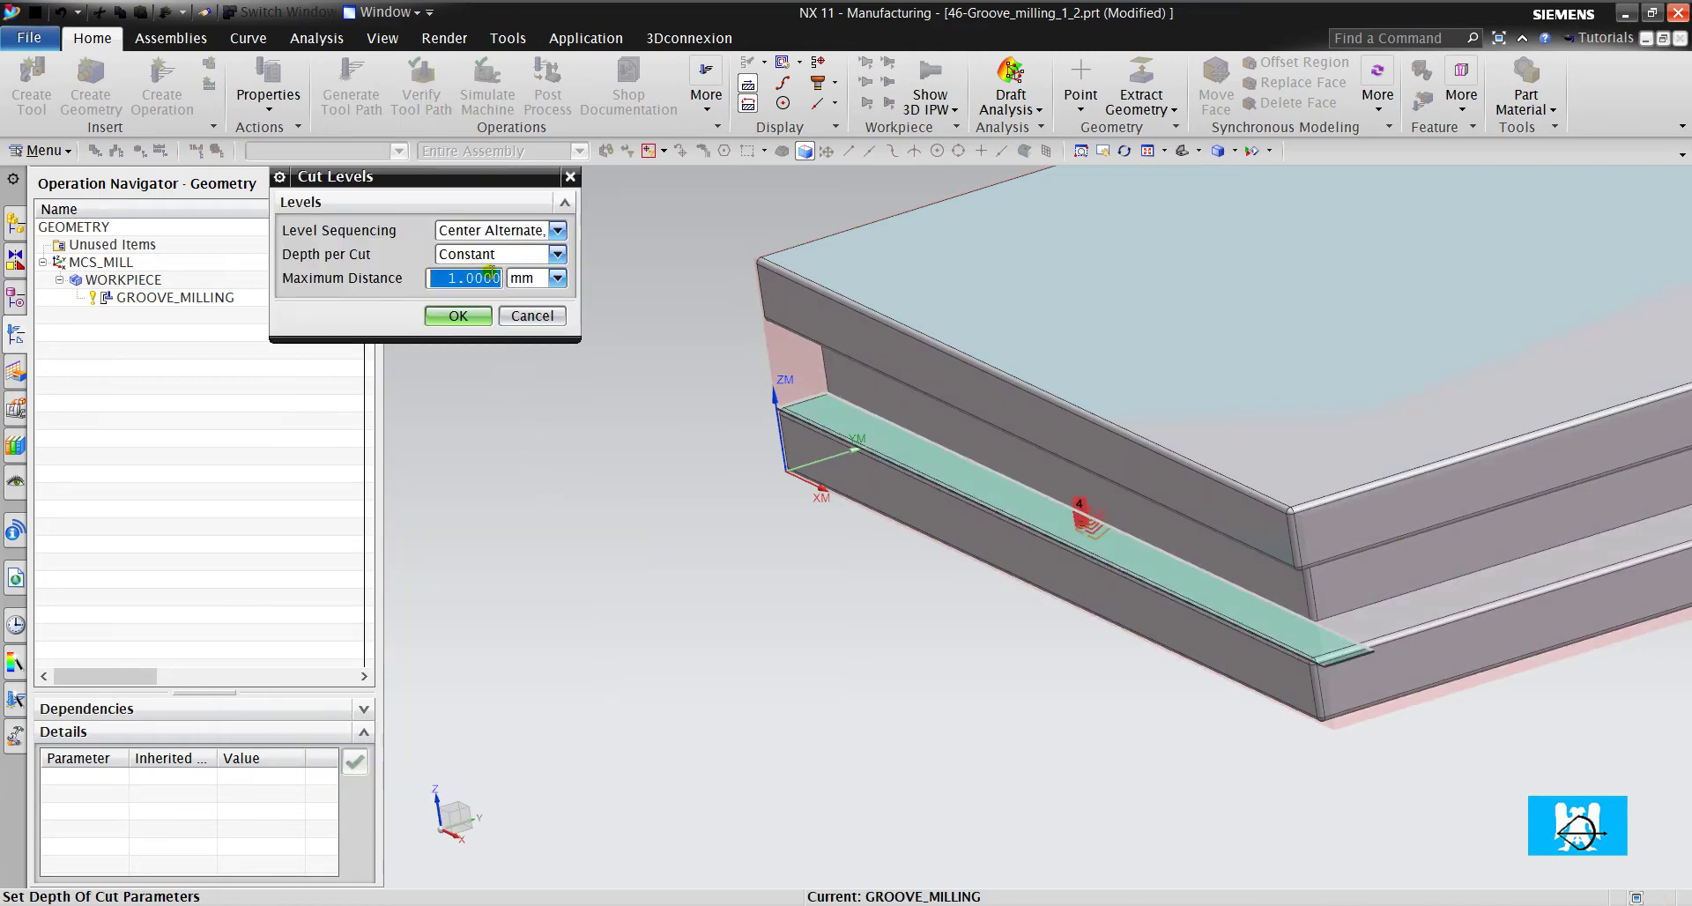
{"action": "left_click", "coordinate": [520, 279]}
{"action": "left_click", "coordinate": [527, 314]}
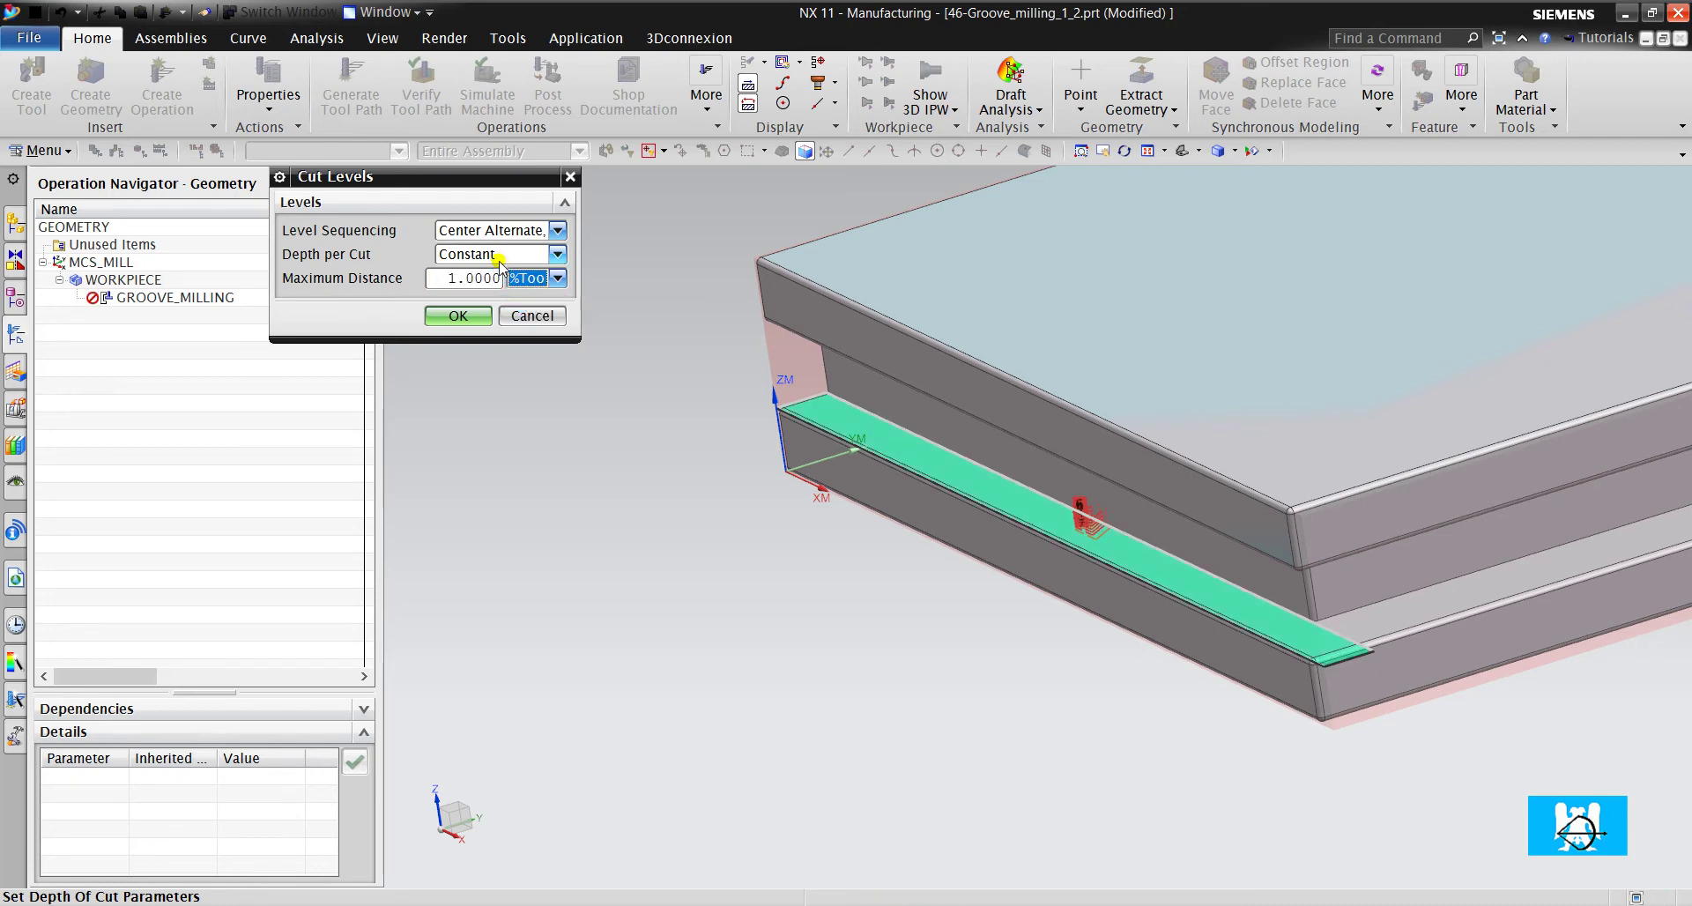
{"action": "left_click", "coordinate": [557, 254]}
{"action": "left_click", "coordinate": [494, 313]}
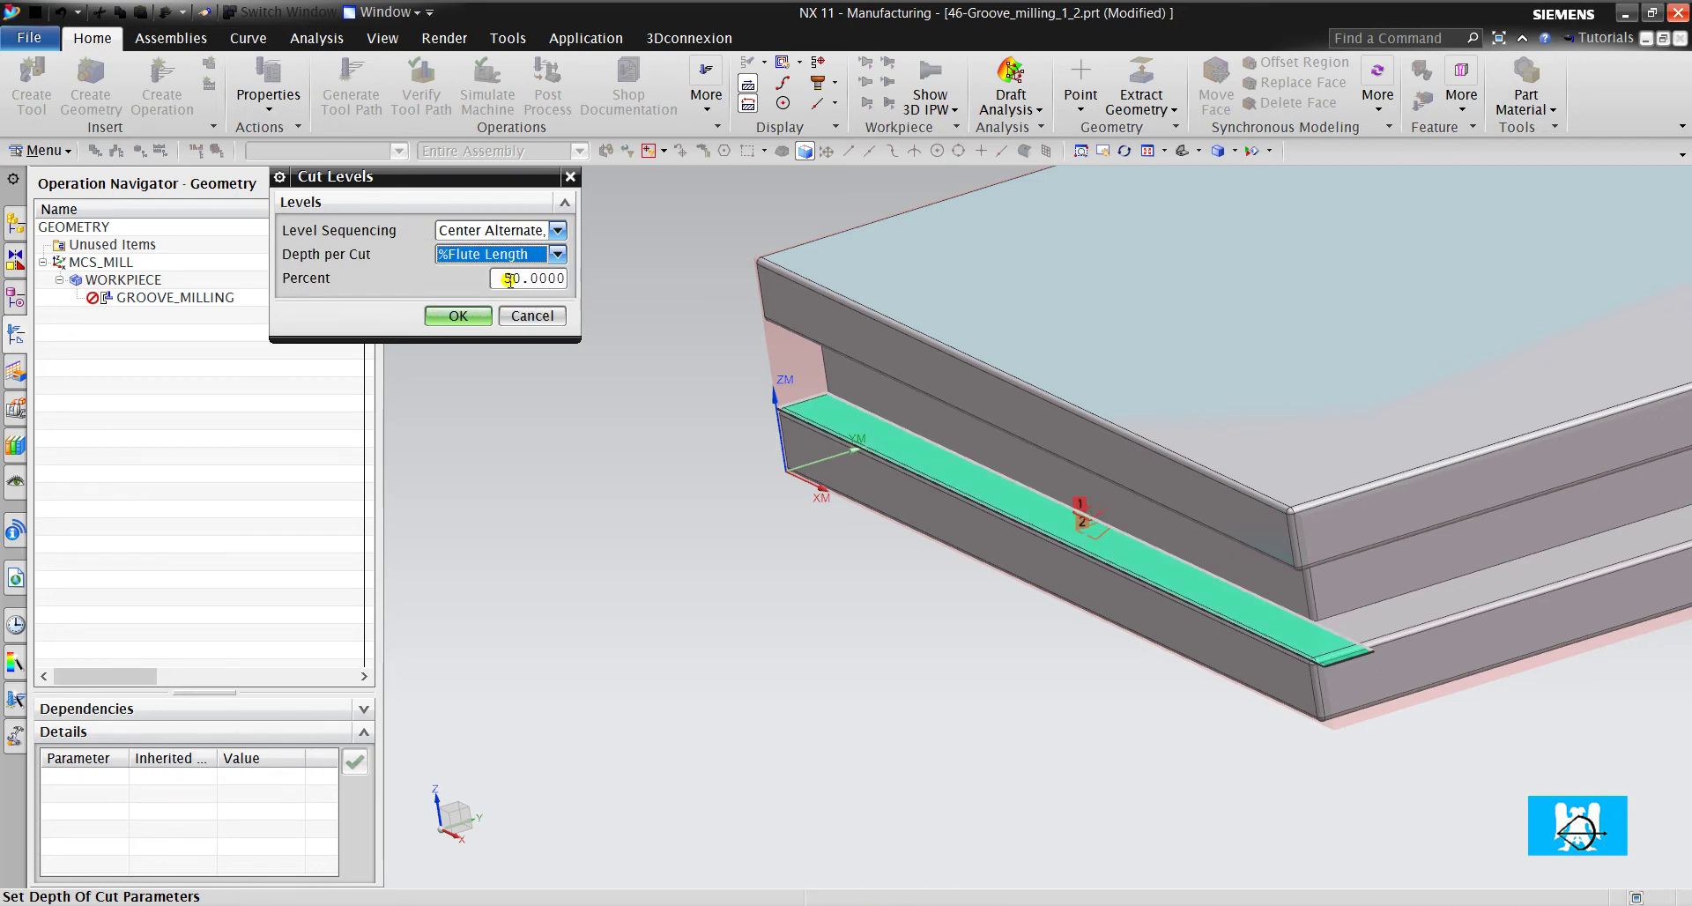
{"action": "left_click", "coordinate": [459, 315]}
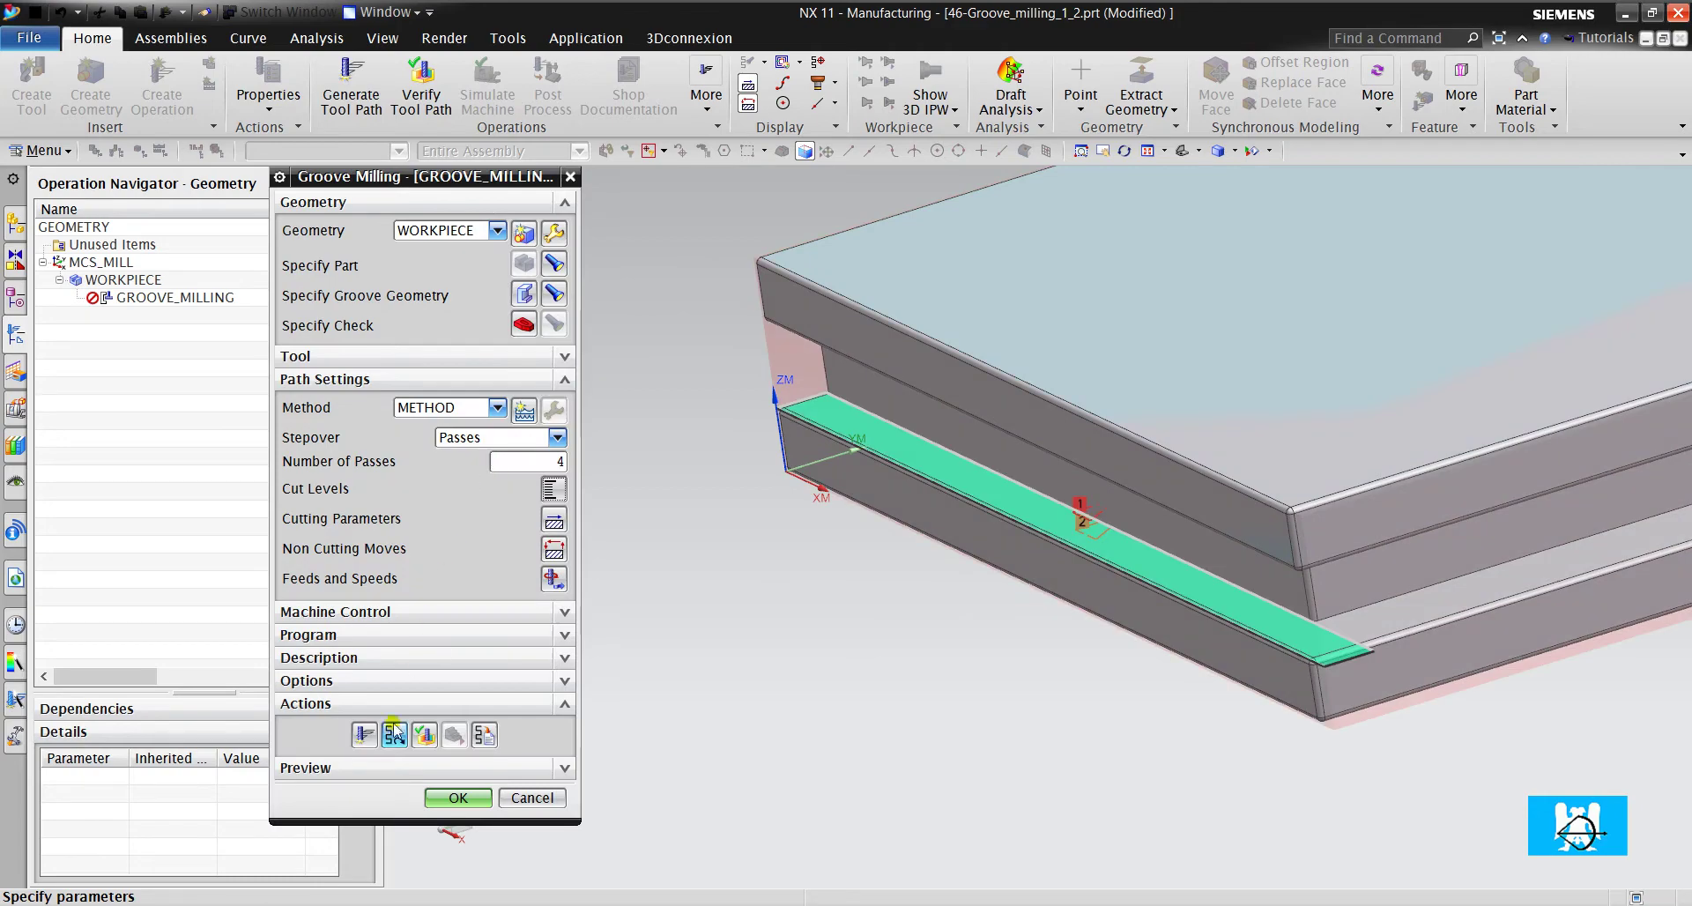
- Regenerate the four-pass groove tool path and inspect it
{"action": "left_click", "coordinate": [364, 740]}
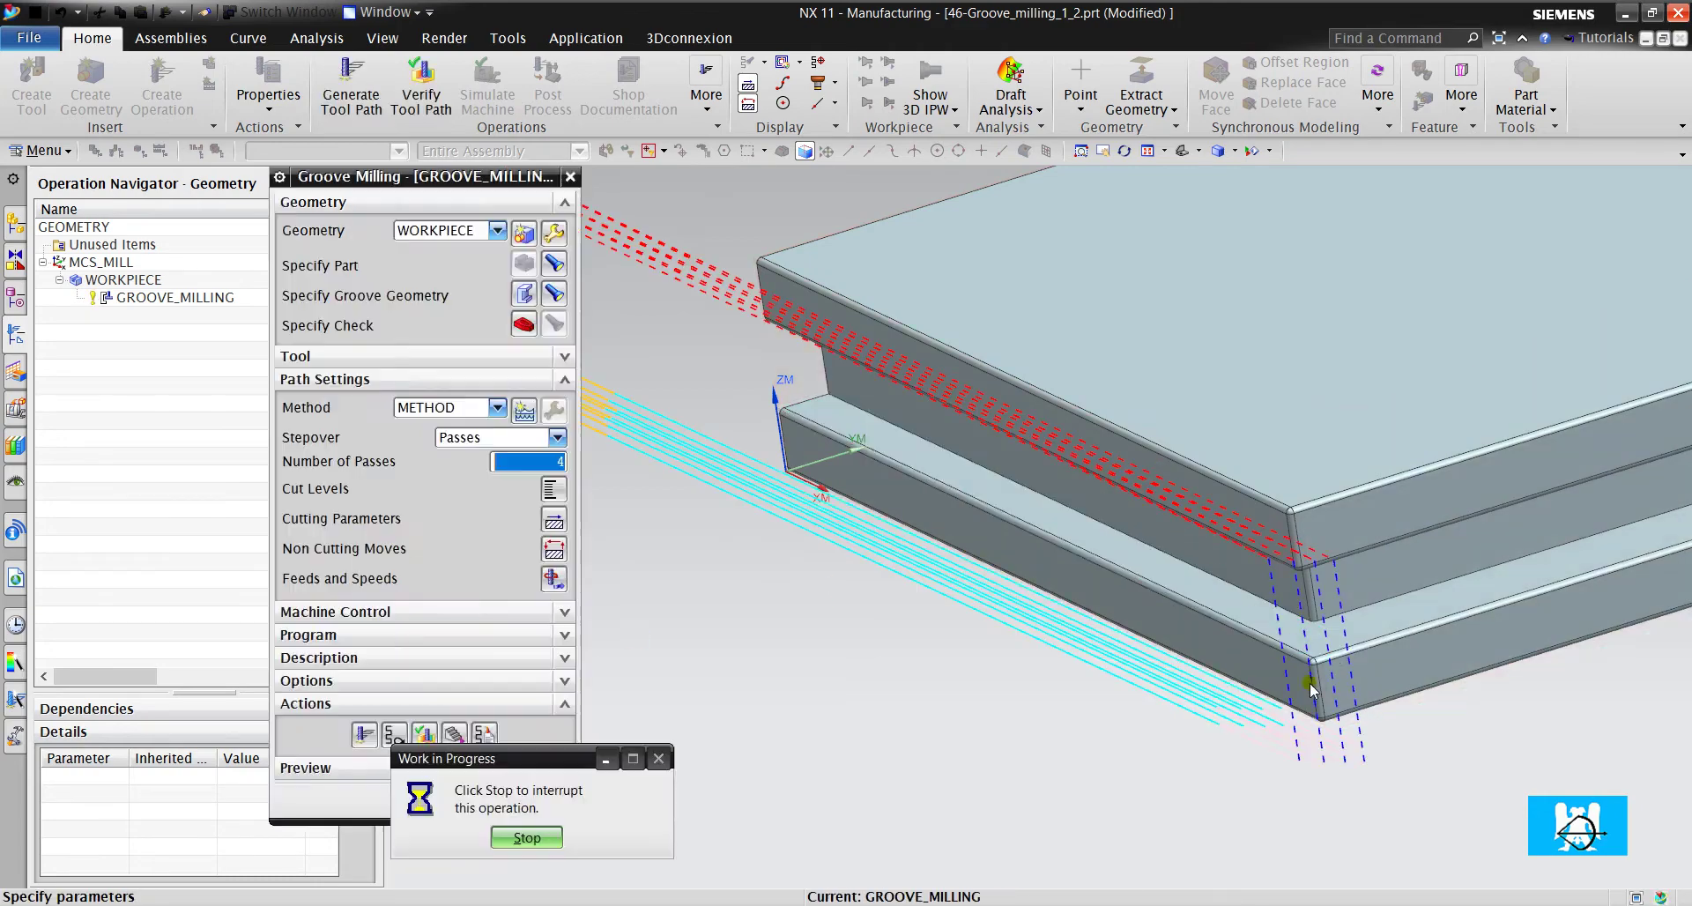
{"action": "scroll", "coordinate": [1266, 737], "scroll_direction": "up", "scroll_amount": 3}
{"action": "scroll", "coordinate": [1234, 615], "scroll_direction": "down", "scroll_amount": 1}
{"action": "scroll", "coordinate": [1201, 597], "scroll_direction": "down", "scroll_amount": 2}
{"action": "scroll", "coordinate": [1124, 510], "scroll_direction": "down", "scroll_amount": 2}
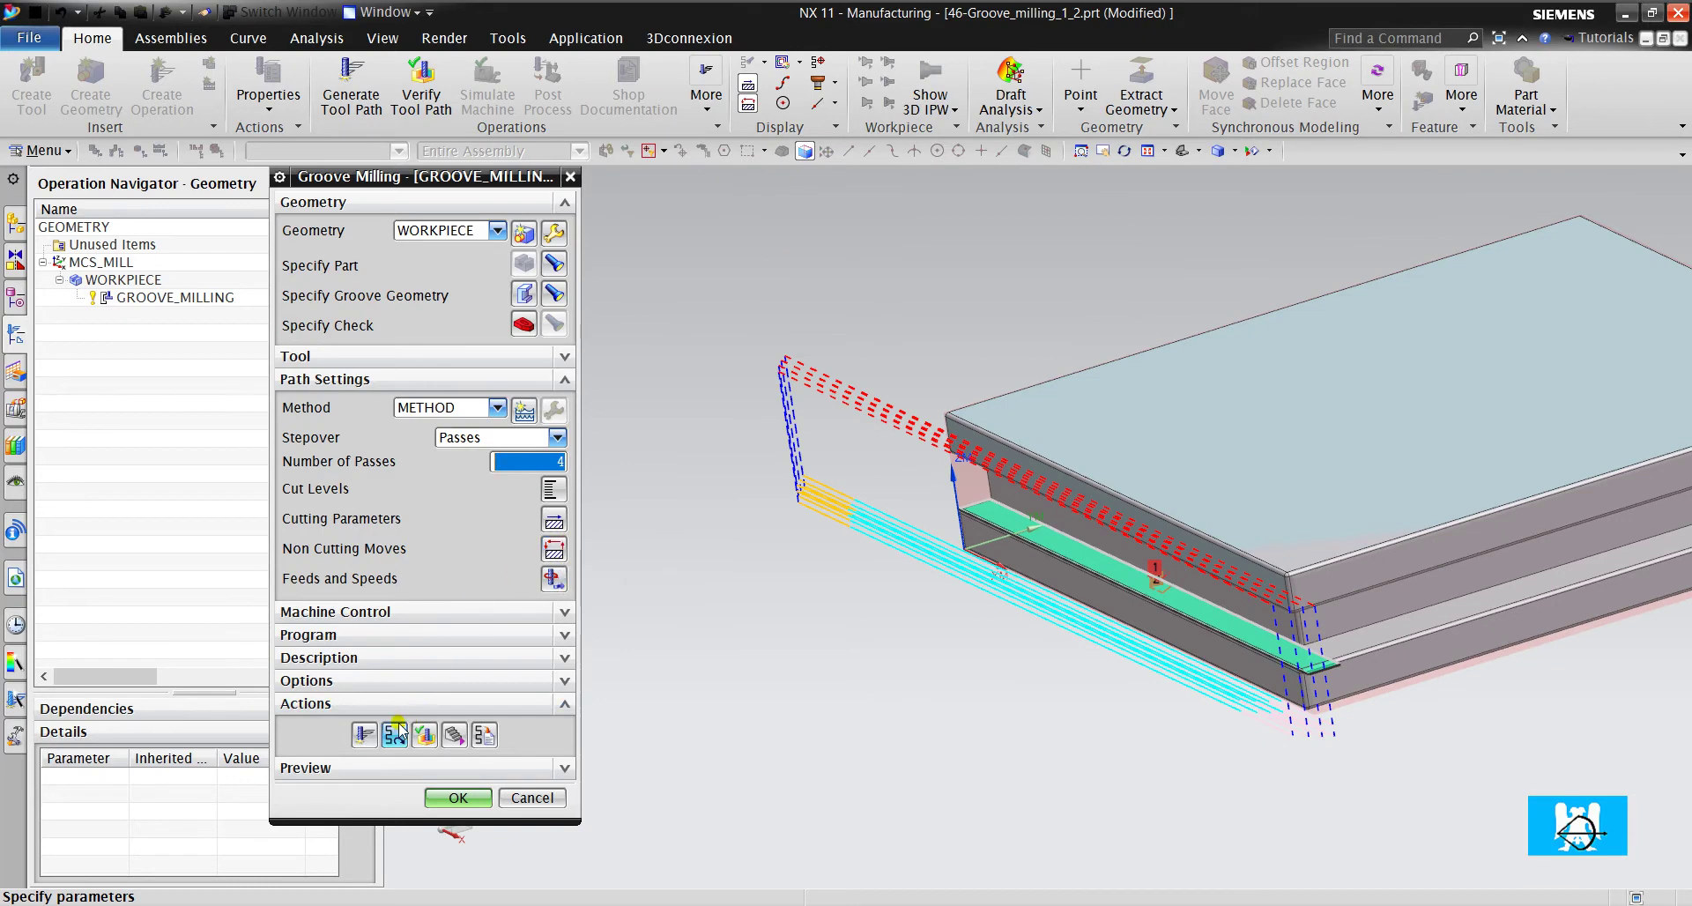
- Play the 3D Dynamic material-removal simulation of the four-pass path, then close verification
{"action": "left_click", "coordinate": [432, 733]}
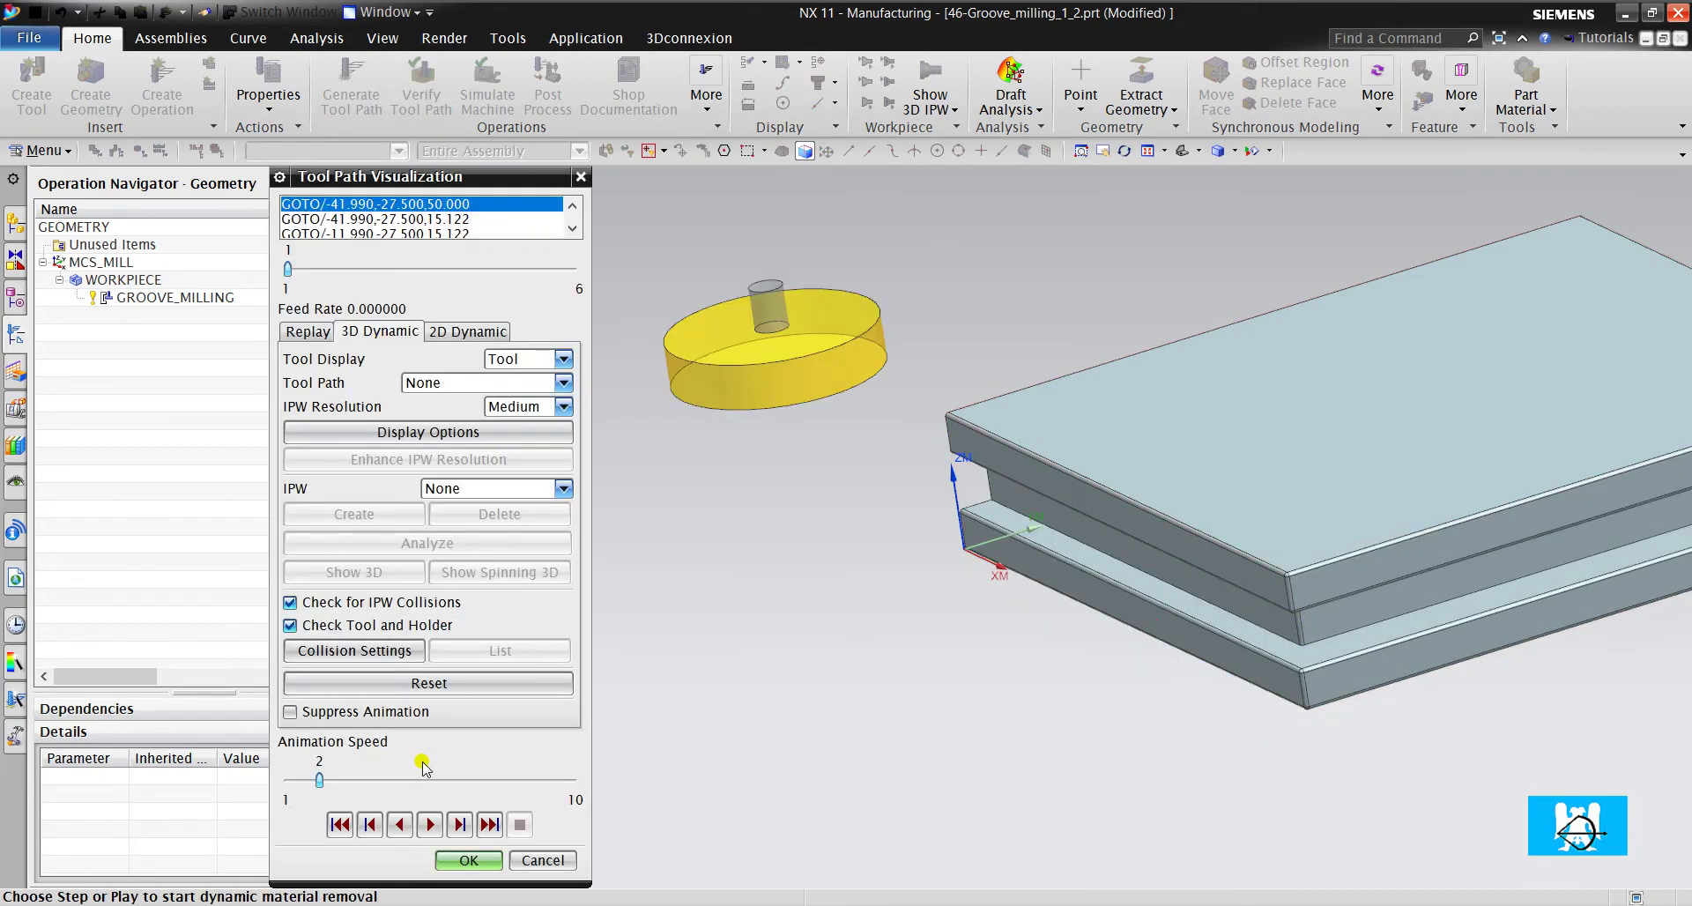
{"action": "left_click", "coordinate": [428, 824]}
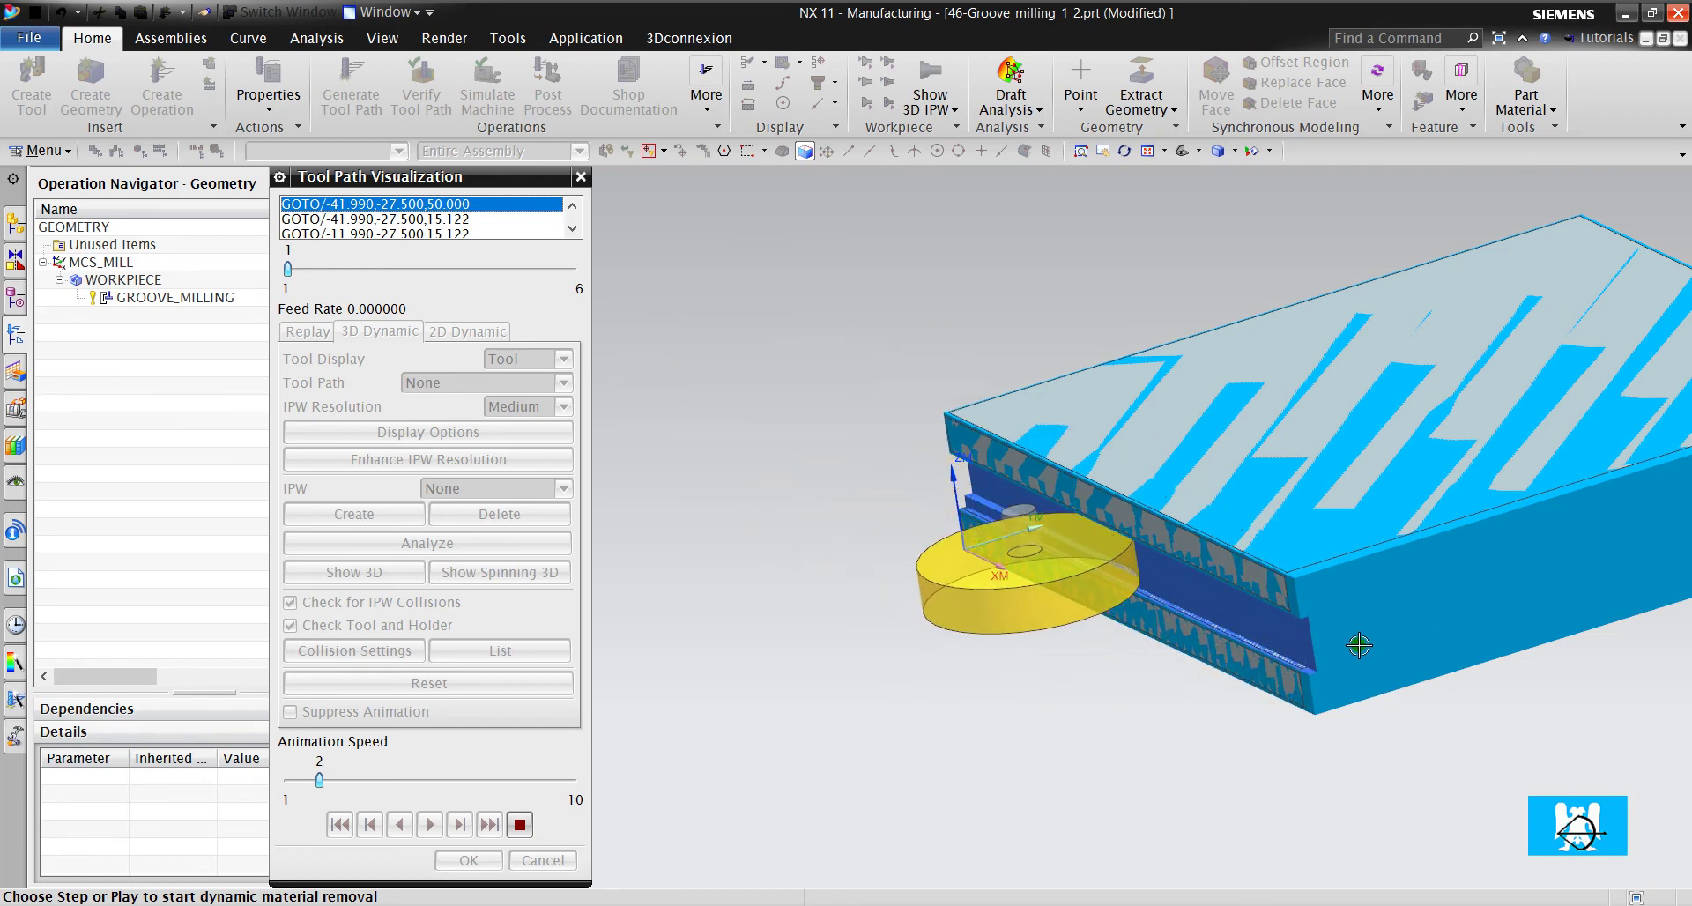
{"action": "scroll", "coordinate": [1352, 642], "scroll_direction": "up", "scroll_amount": 5}
{"action": "scroll", "coordinate": [1352, 642], "scroll_direction": "down", "scroll_amount": 2}
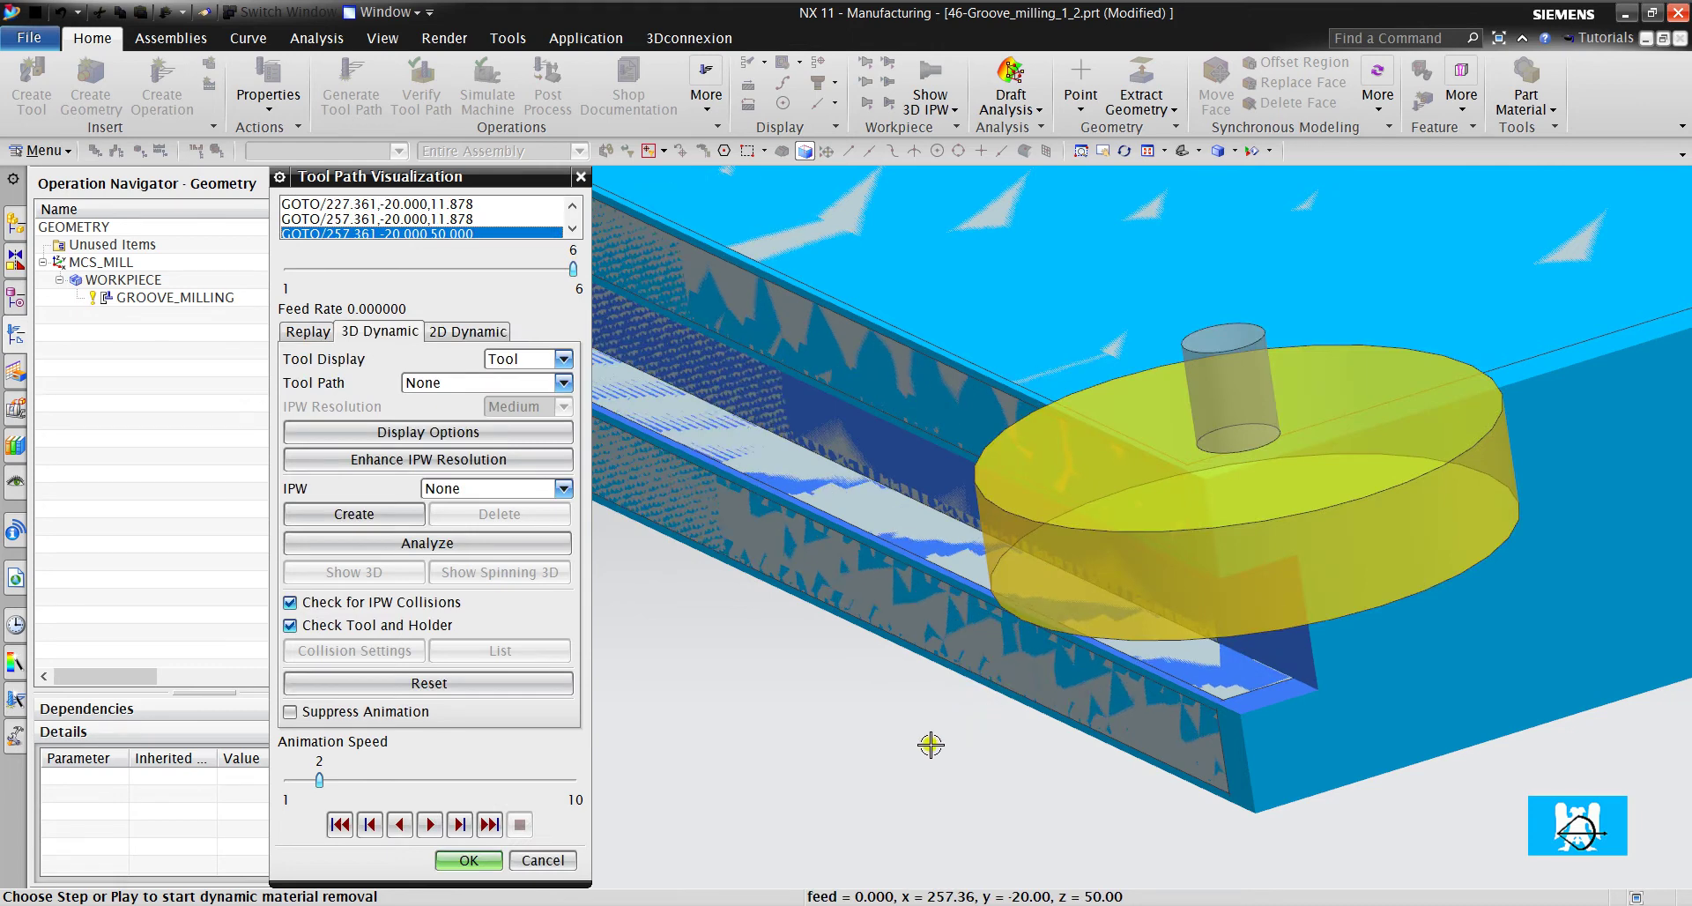
{"action": "left_click", "coordinate": [468, 860]}
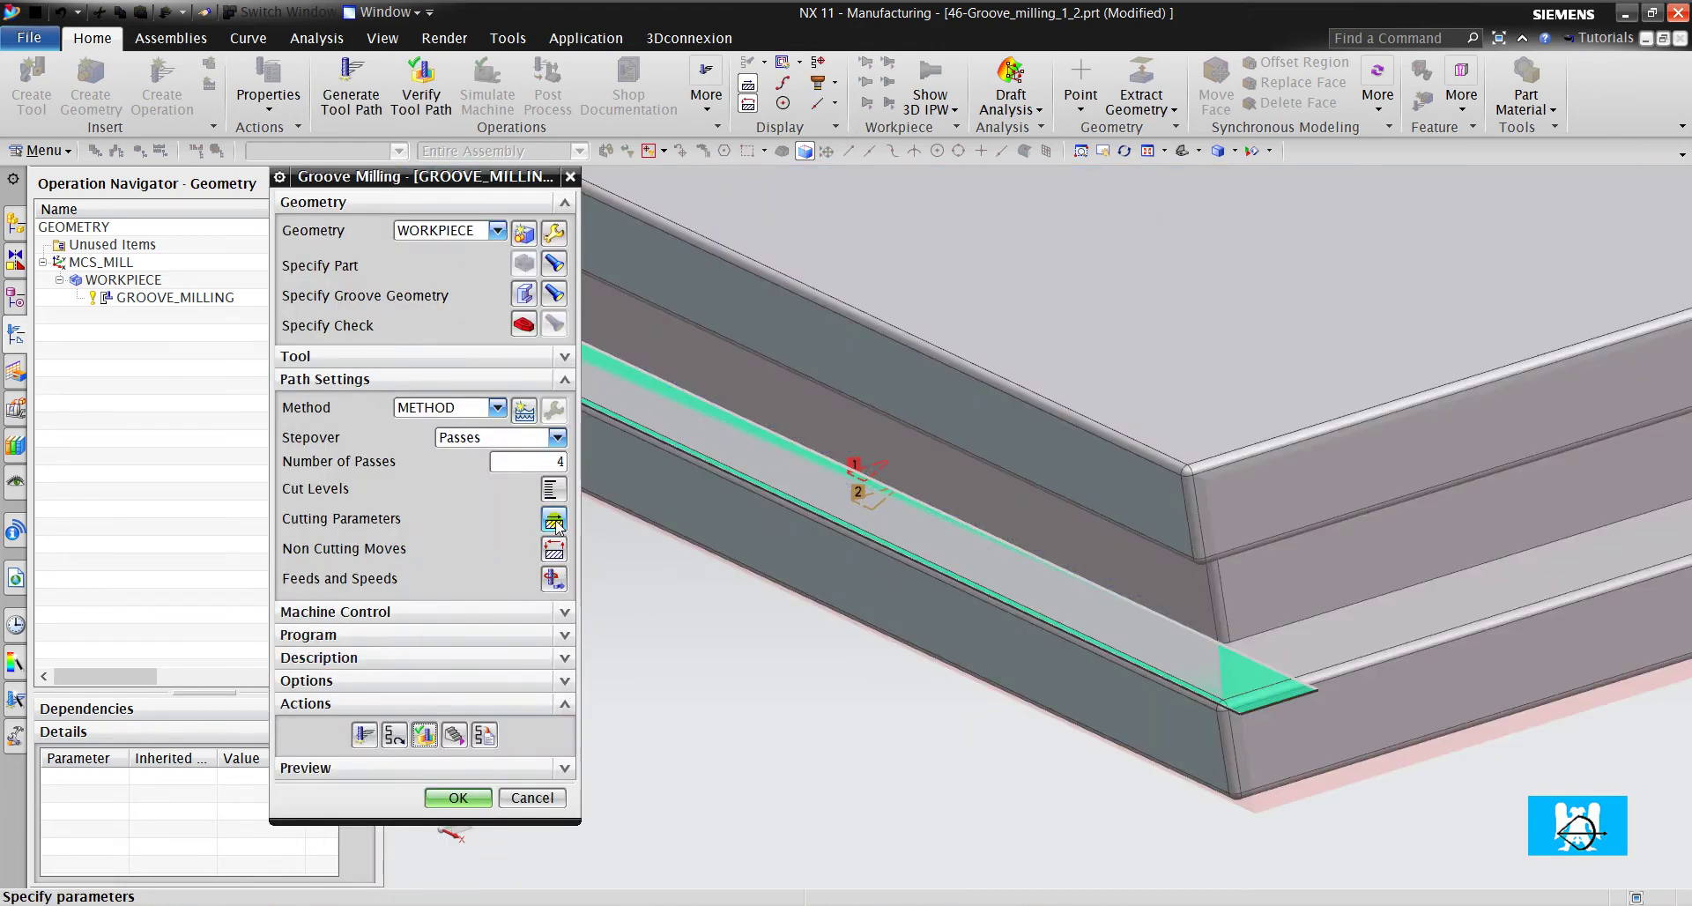
- Set the groove's Cutting Parameters cut order to Level First instead of Depth First
{"action": "left_click", "coordinate": [555, 519]}
{"action": "left_click", "coordinate": [527, 285]}
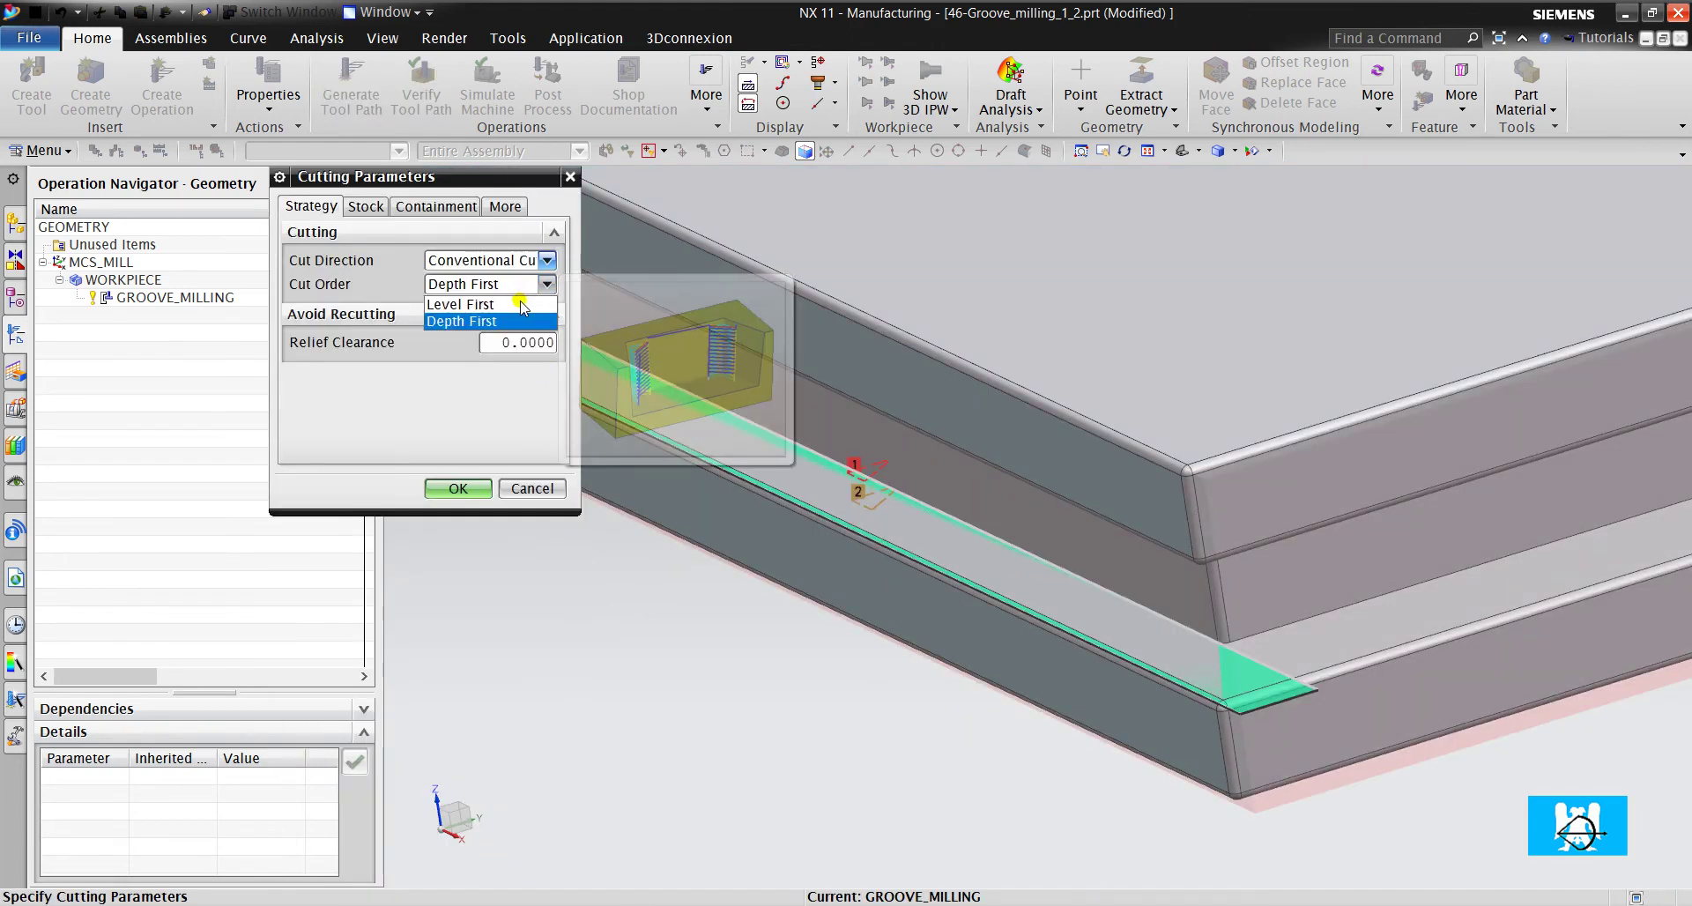
{"action": "left_click", "coordinate": [521, 305]}
{"action": "left_click", "coordinate": [458, 488]}
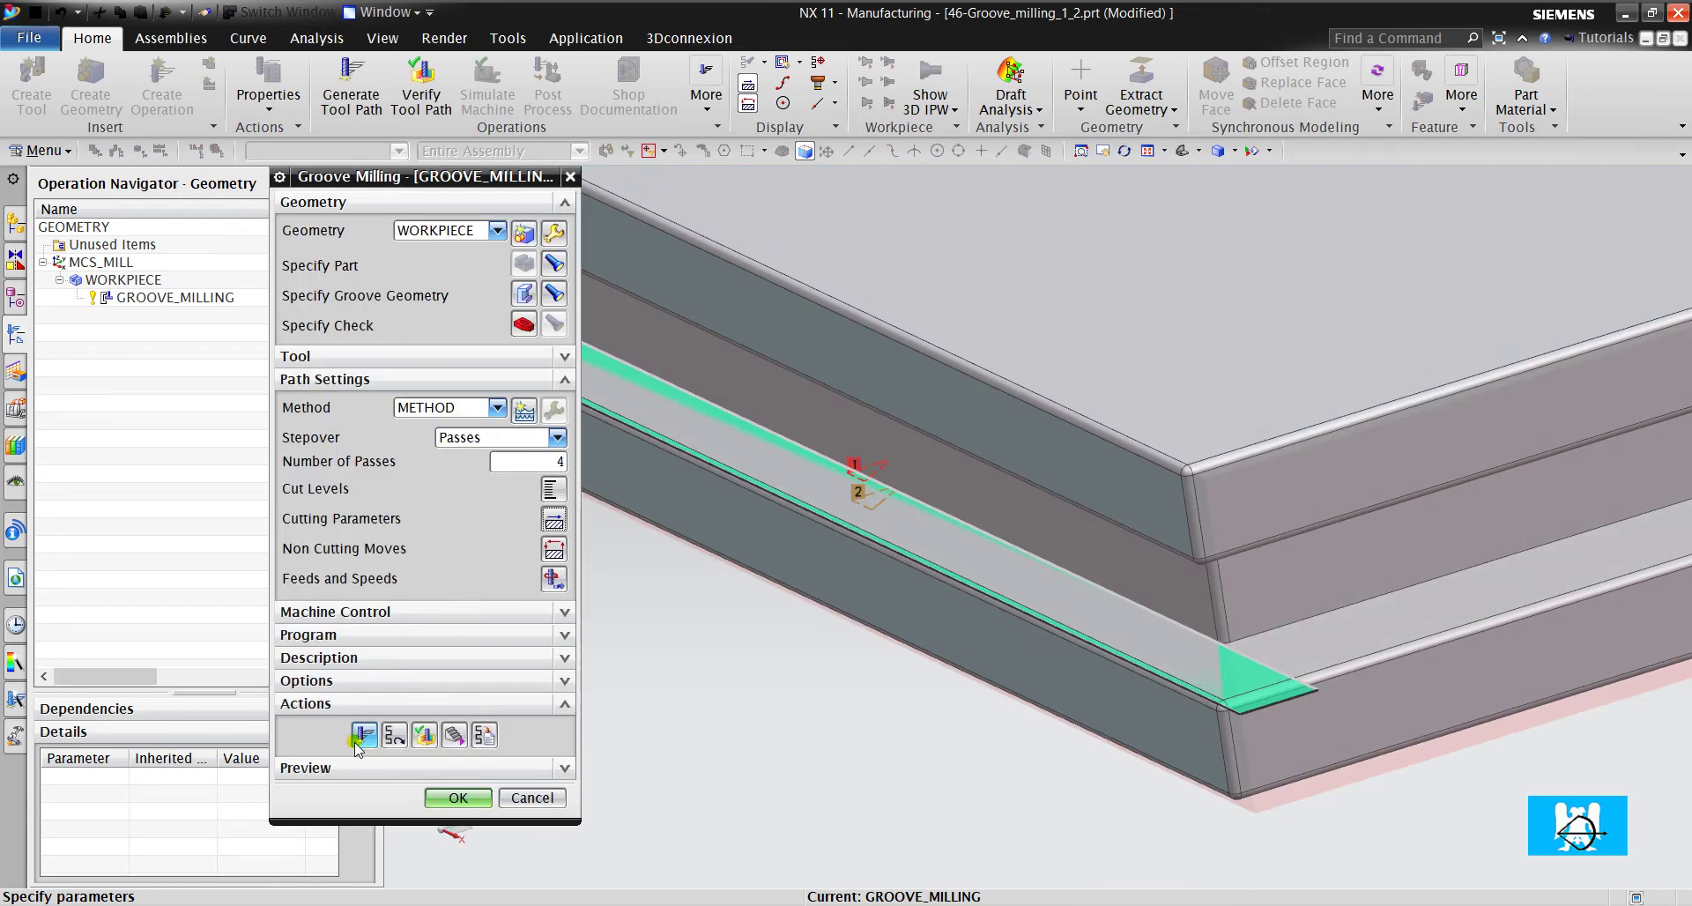
- Regenerate the level-first tool path and play its 3D Dynamic material-removal simulation
{"action": "left_click", "coordinate": [363, 735]}
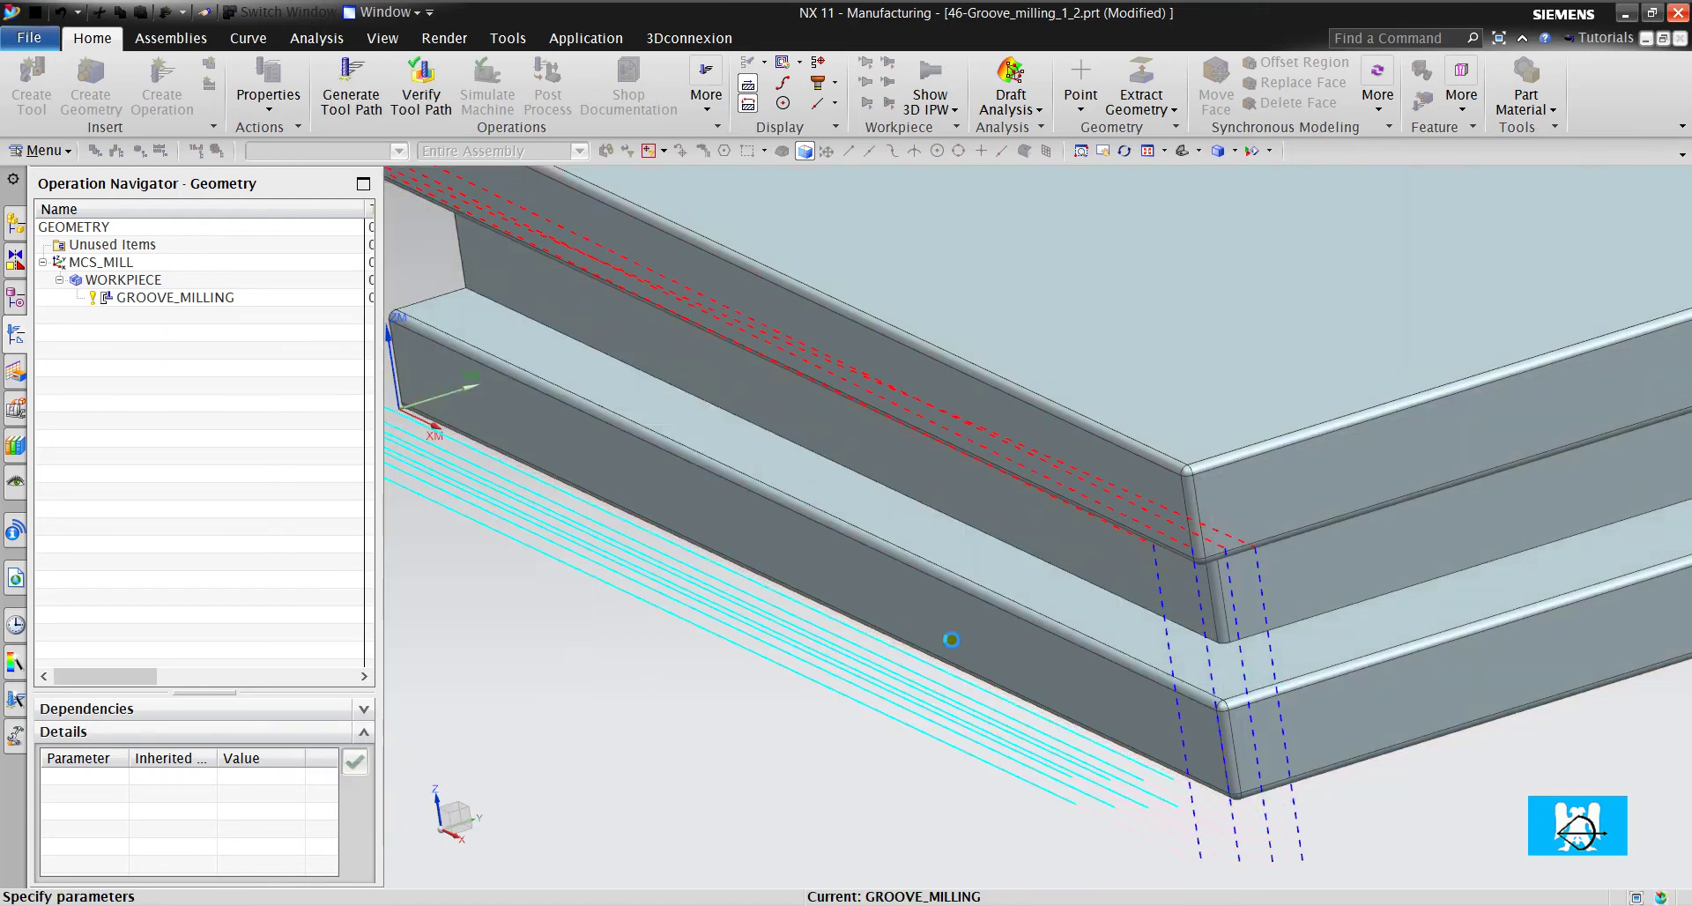
{"action": "left_click", "coordinate": [438, 743]}
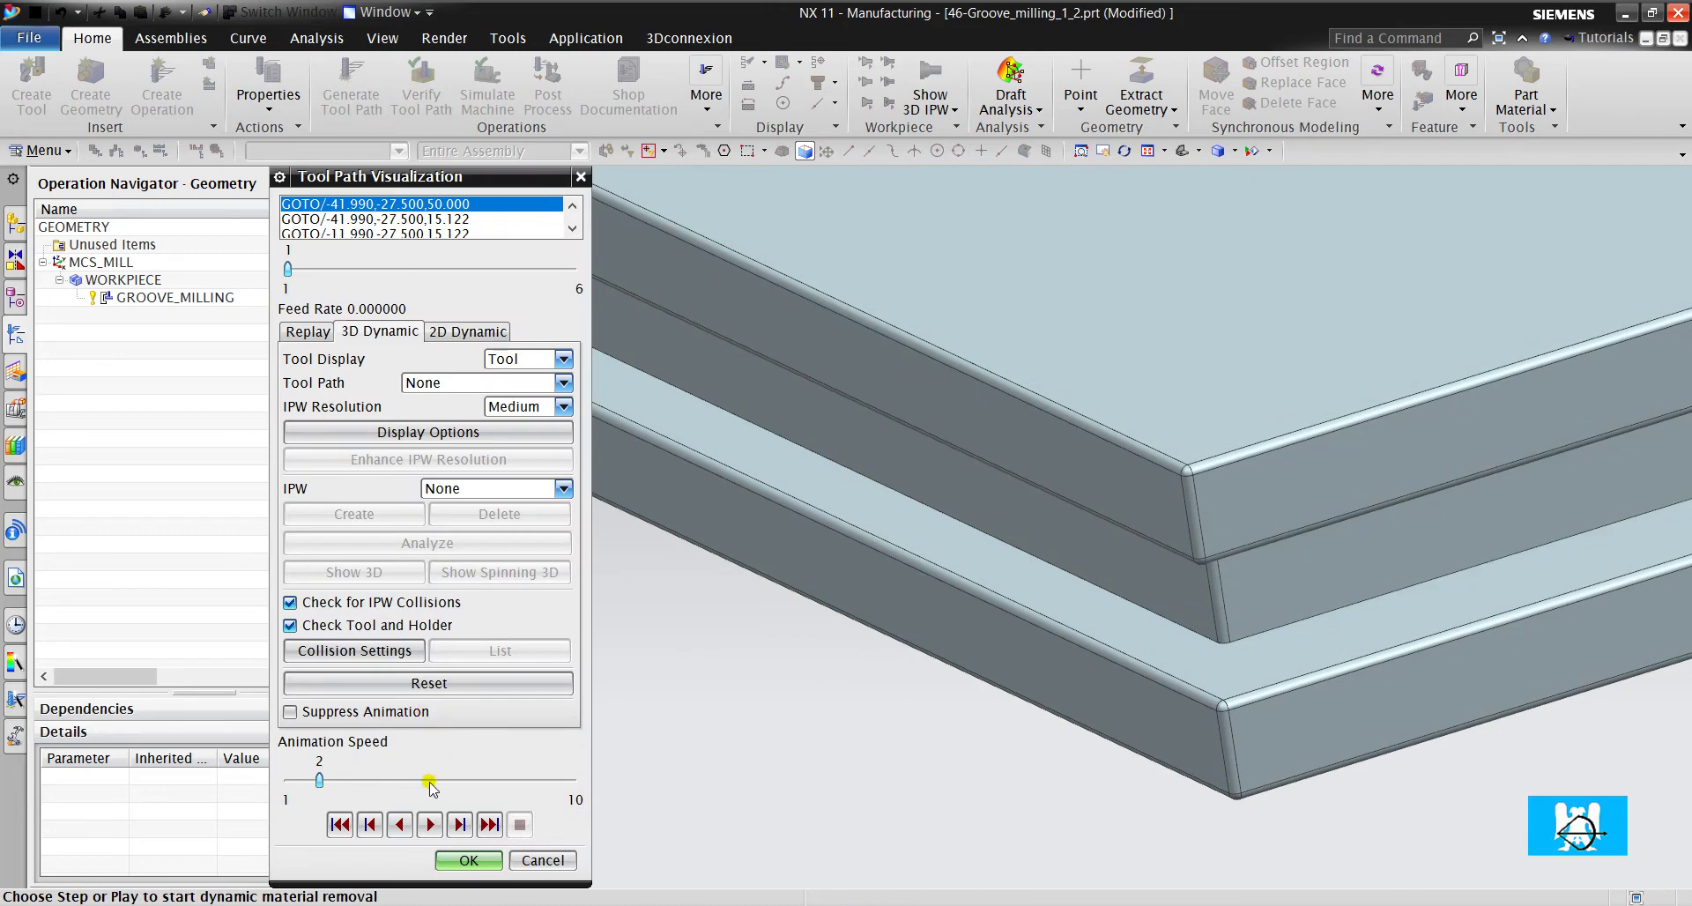
{"action": "left_click", "coordinate": [428, 823]}
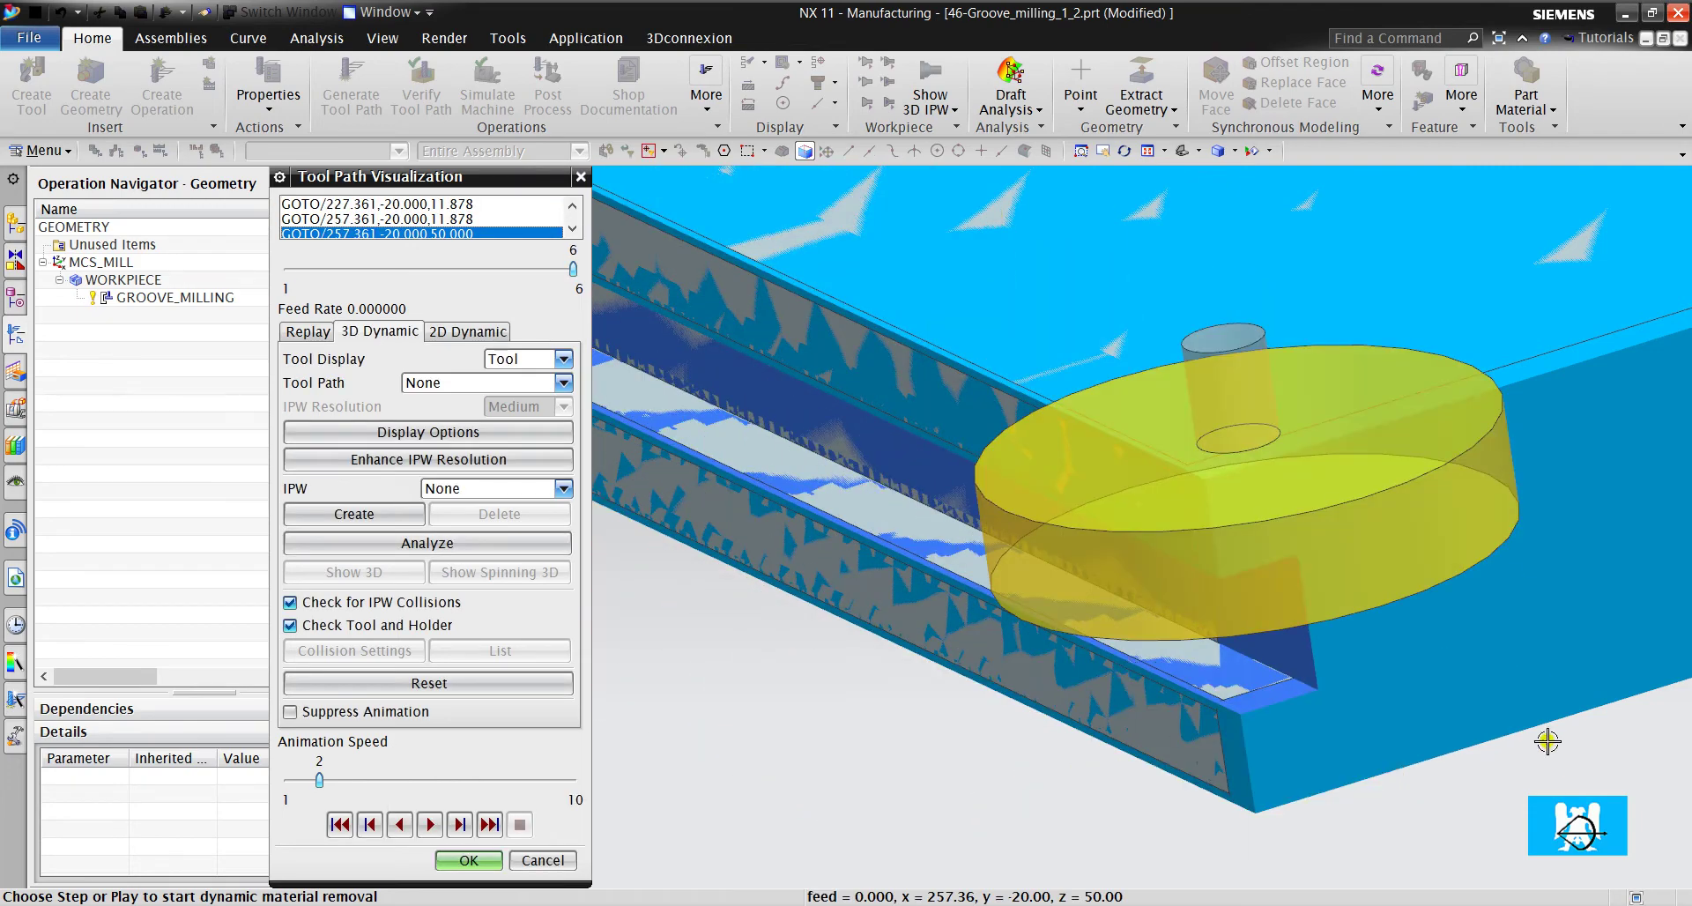
{"action": "scroll", "coordinate": [1548, 741], "scroll_direction": "down", "scroll_amount": 3}
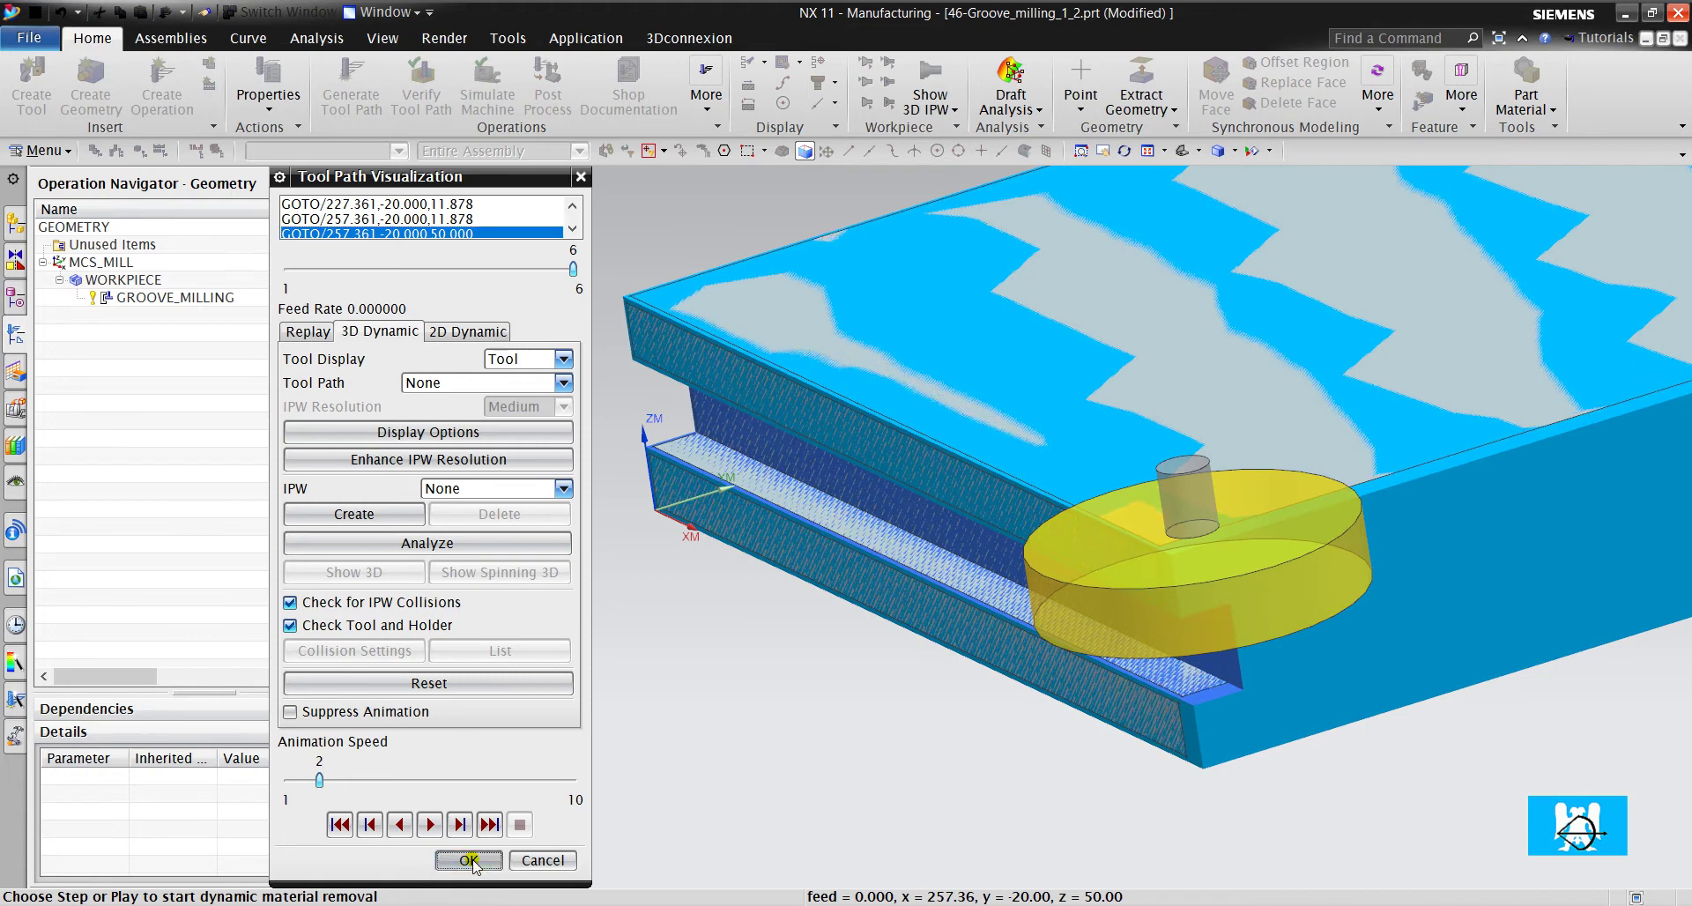
{"action": "left_click", "coordinate": [468, 860]}
- Set a 30 mm clearance plane on the upper plate's side face in Non Cutting Moves
{"action": "middle_click", "coordinate": [552, 550]}
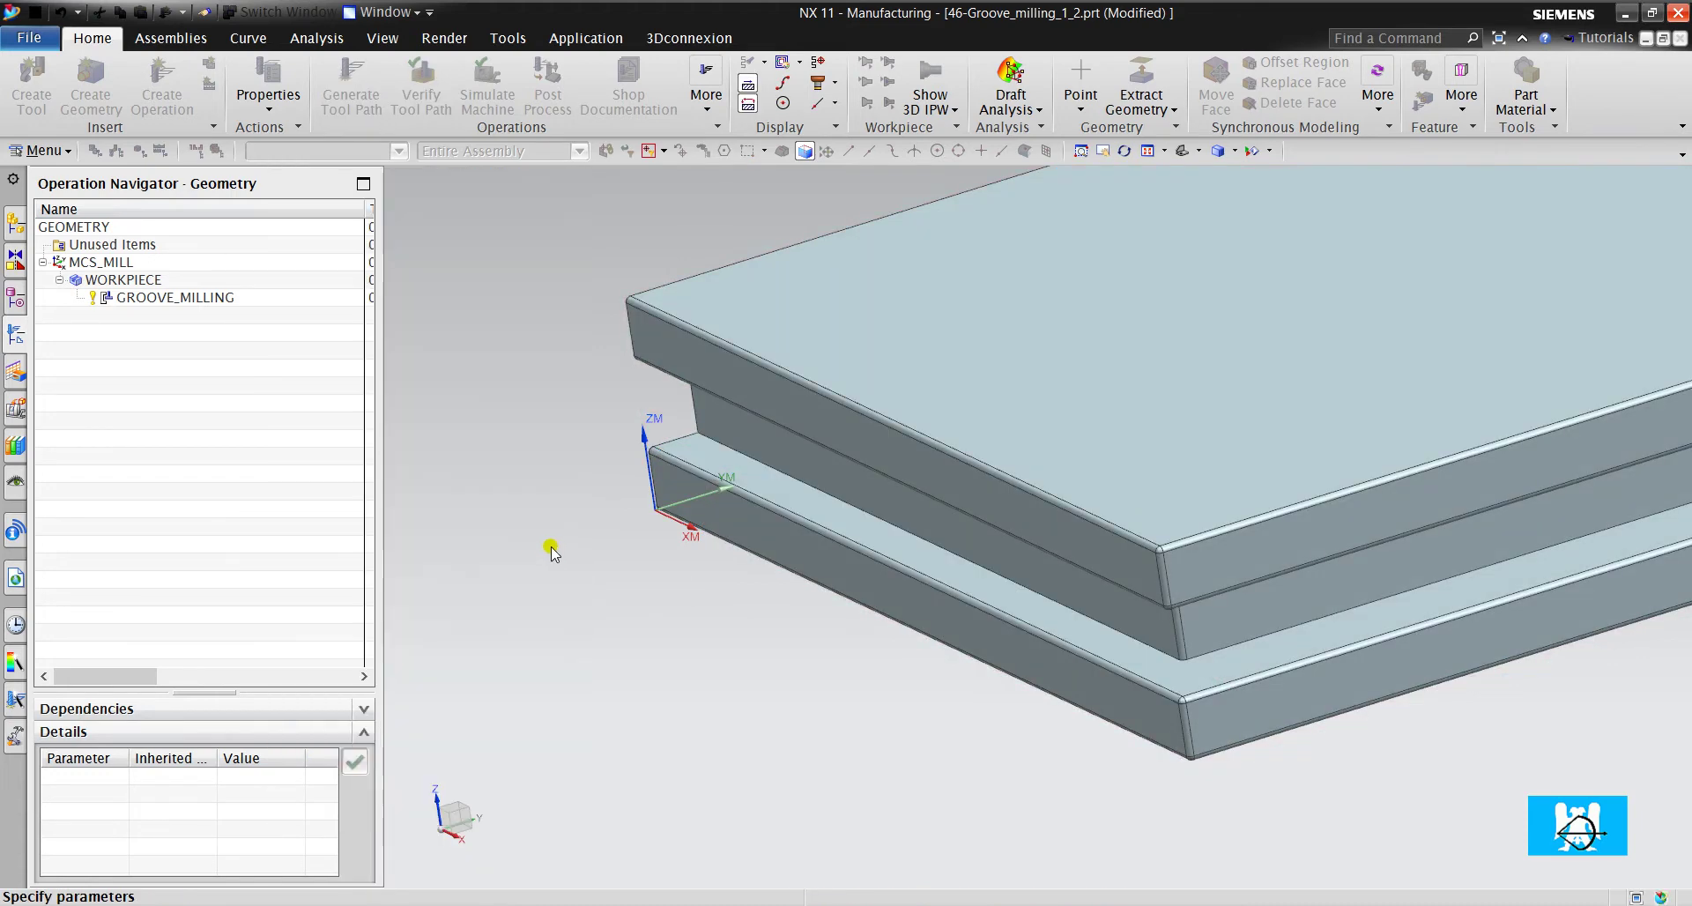
{"action": "left_click", "coordinate": [498, 227]}
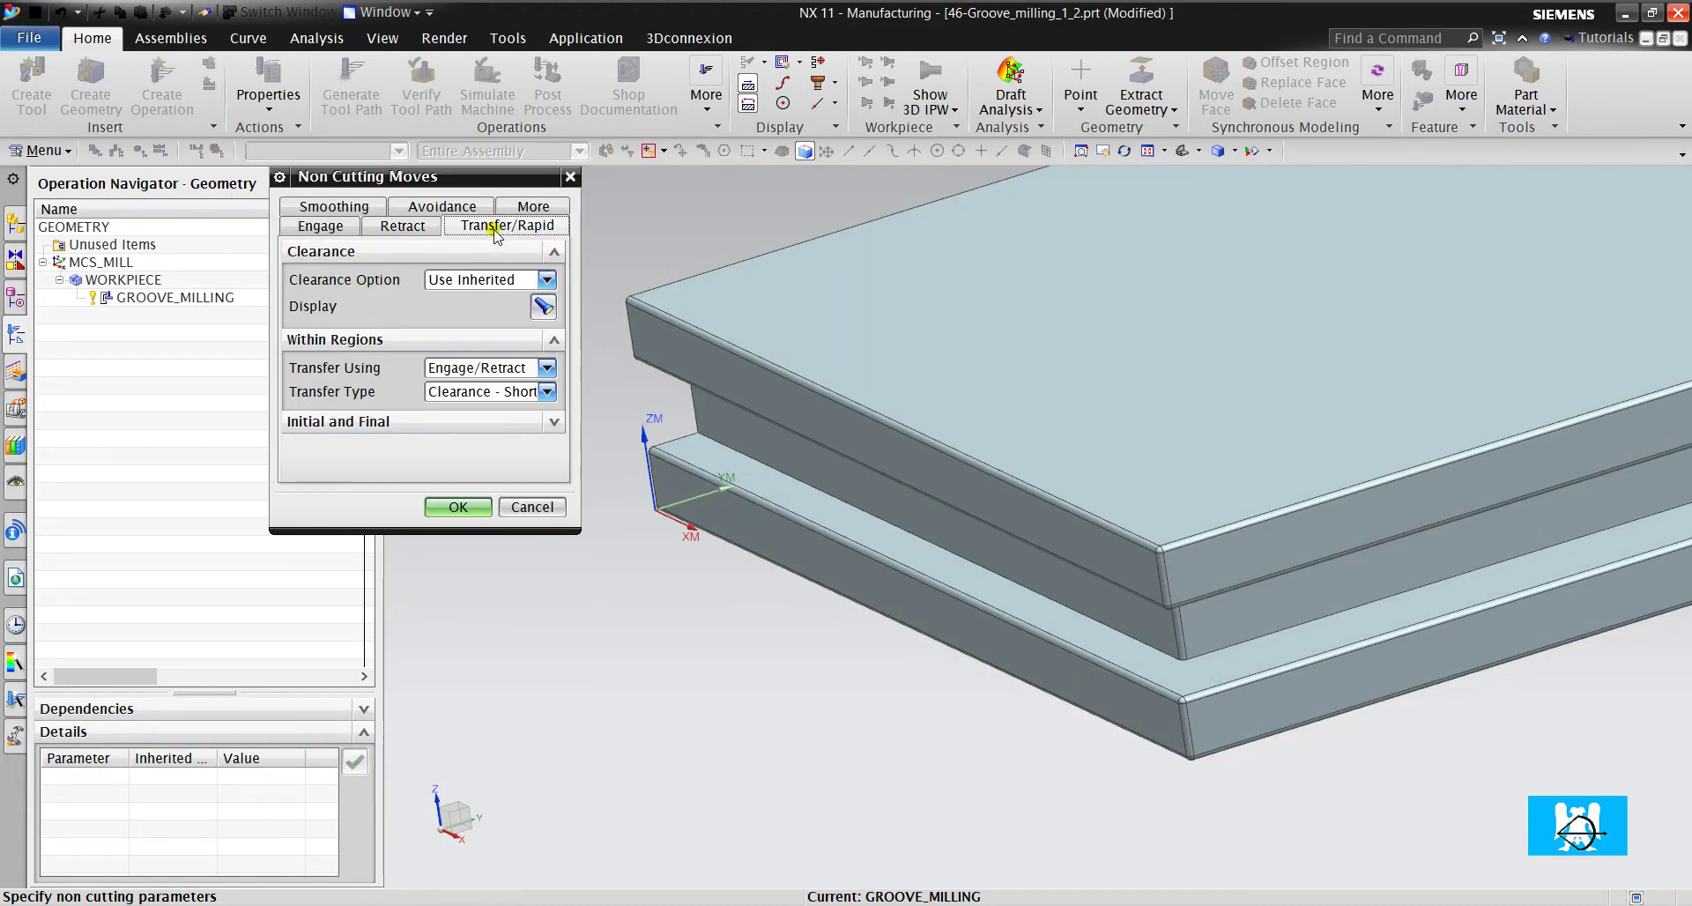
{"action": "left_click", "coordinate": [458, 281]}
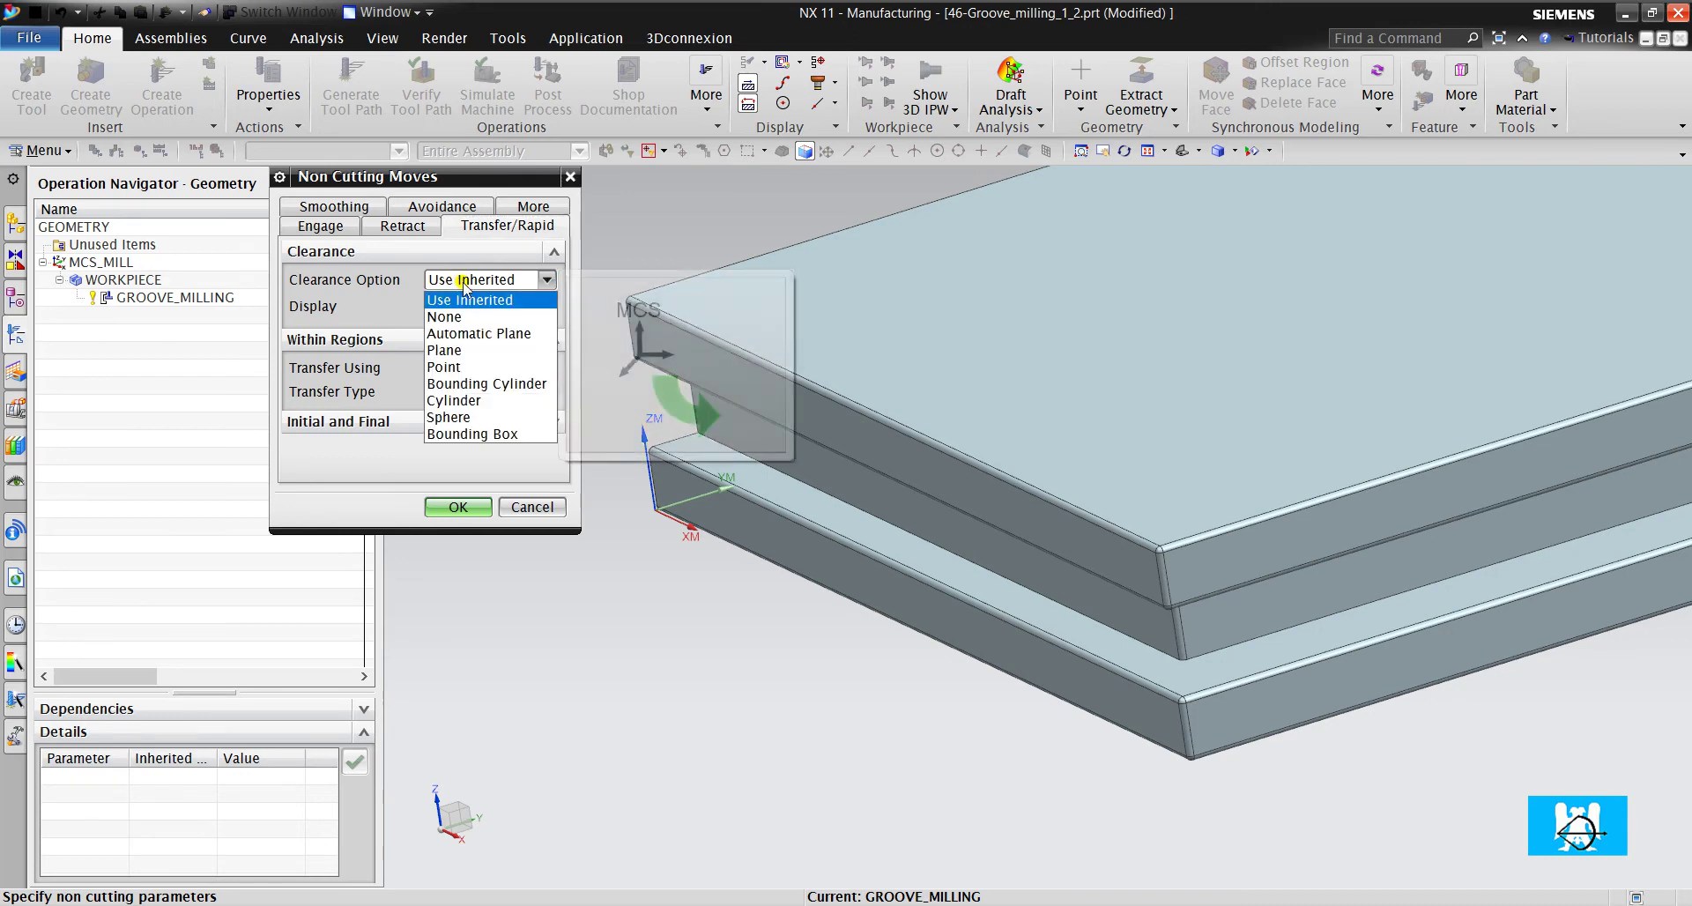
{"action": "left_click", "coordinate": [470, 357]}
{"action": "left_click", "coordinate": [766, 384]}
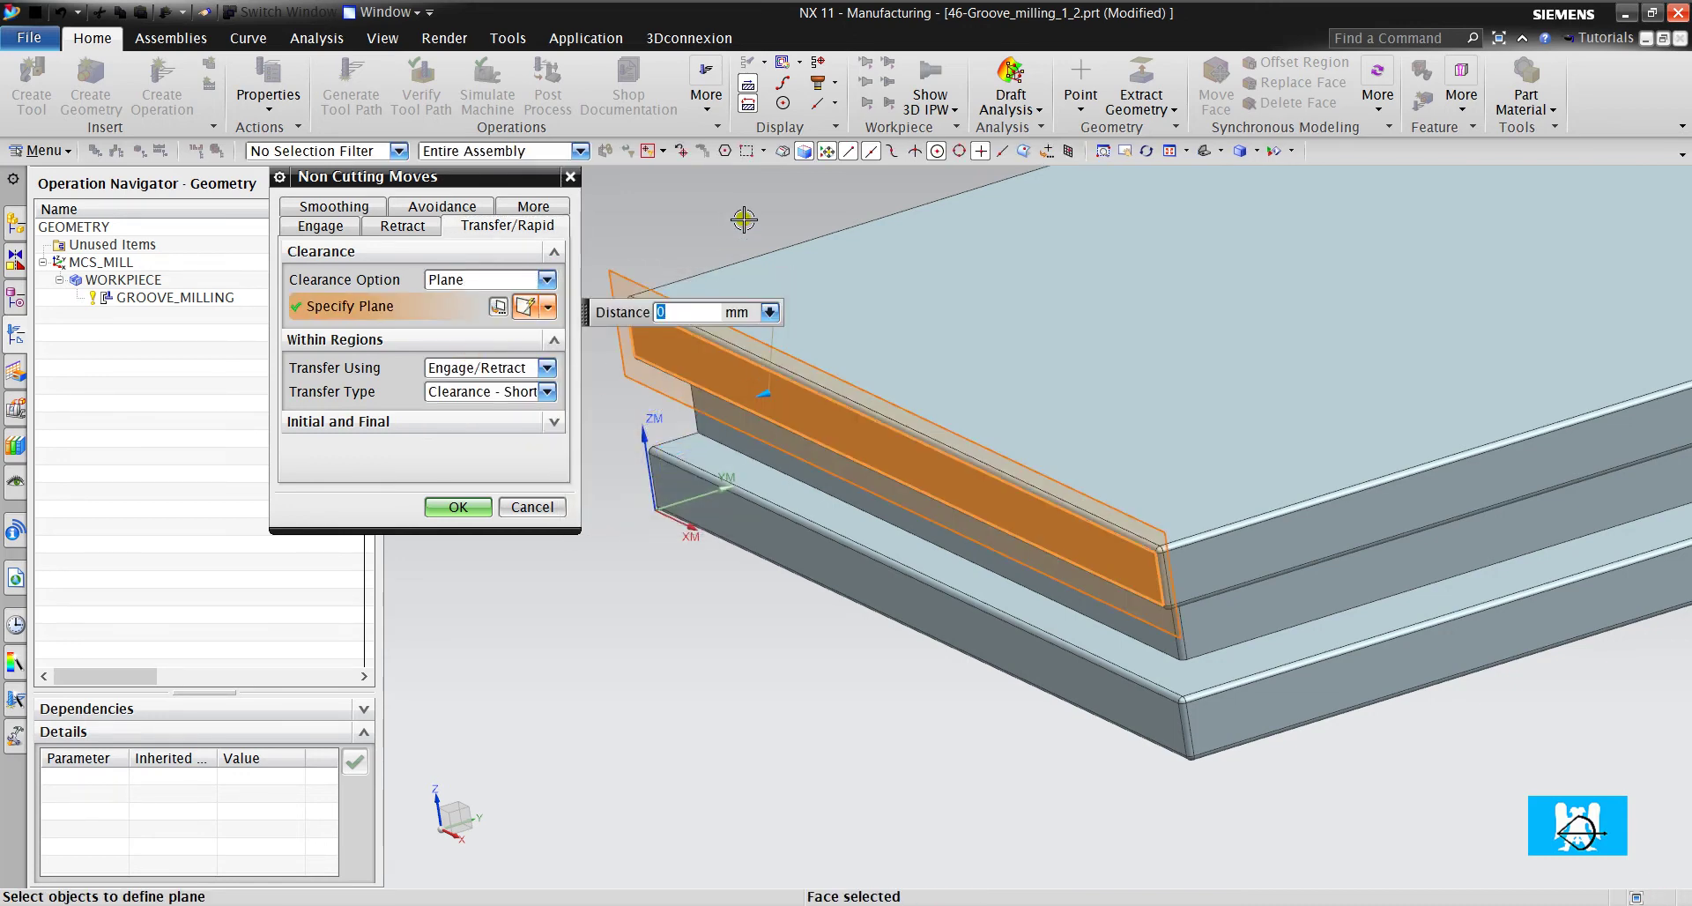
{"action": "type", "text": "30"}
{"action": "key", "text": "Return"}
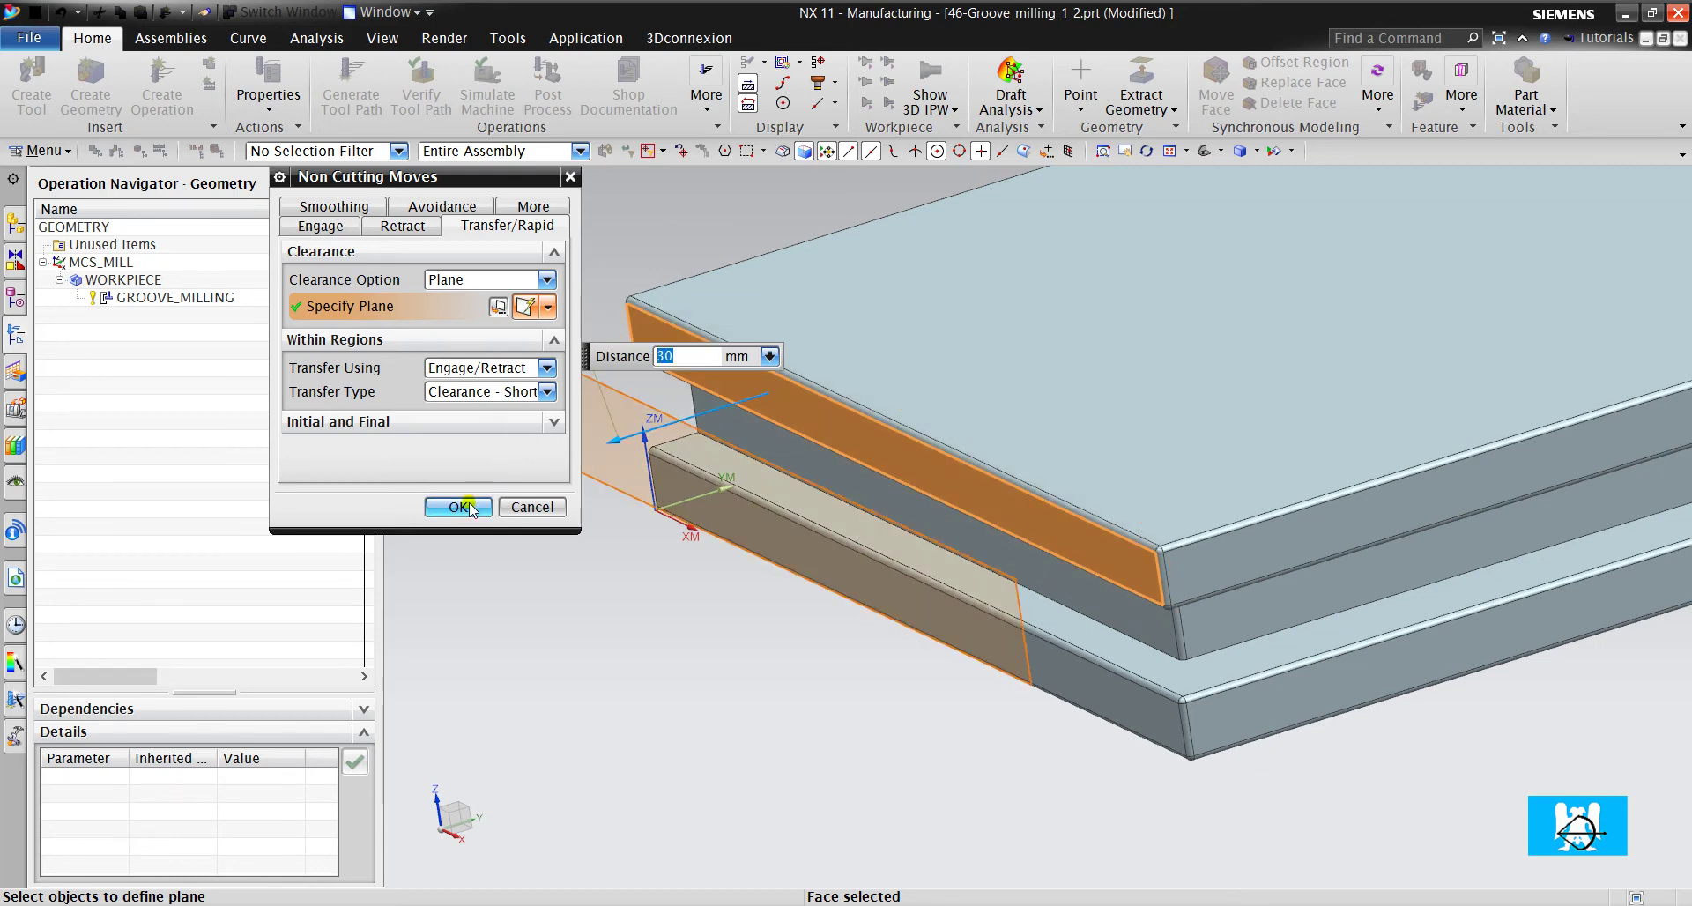
{"action": "left_click", "coordinate": [459, 506]}
- Generate the four-pass groove tool path and play its 3D Dynamic material-removal simulation
{"action": "left_click", "coordinate": [364, 734]}
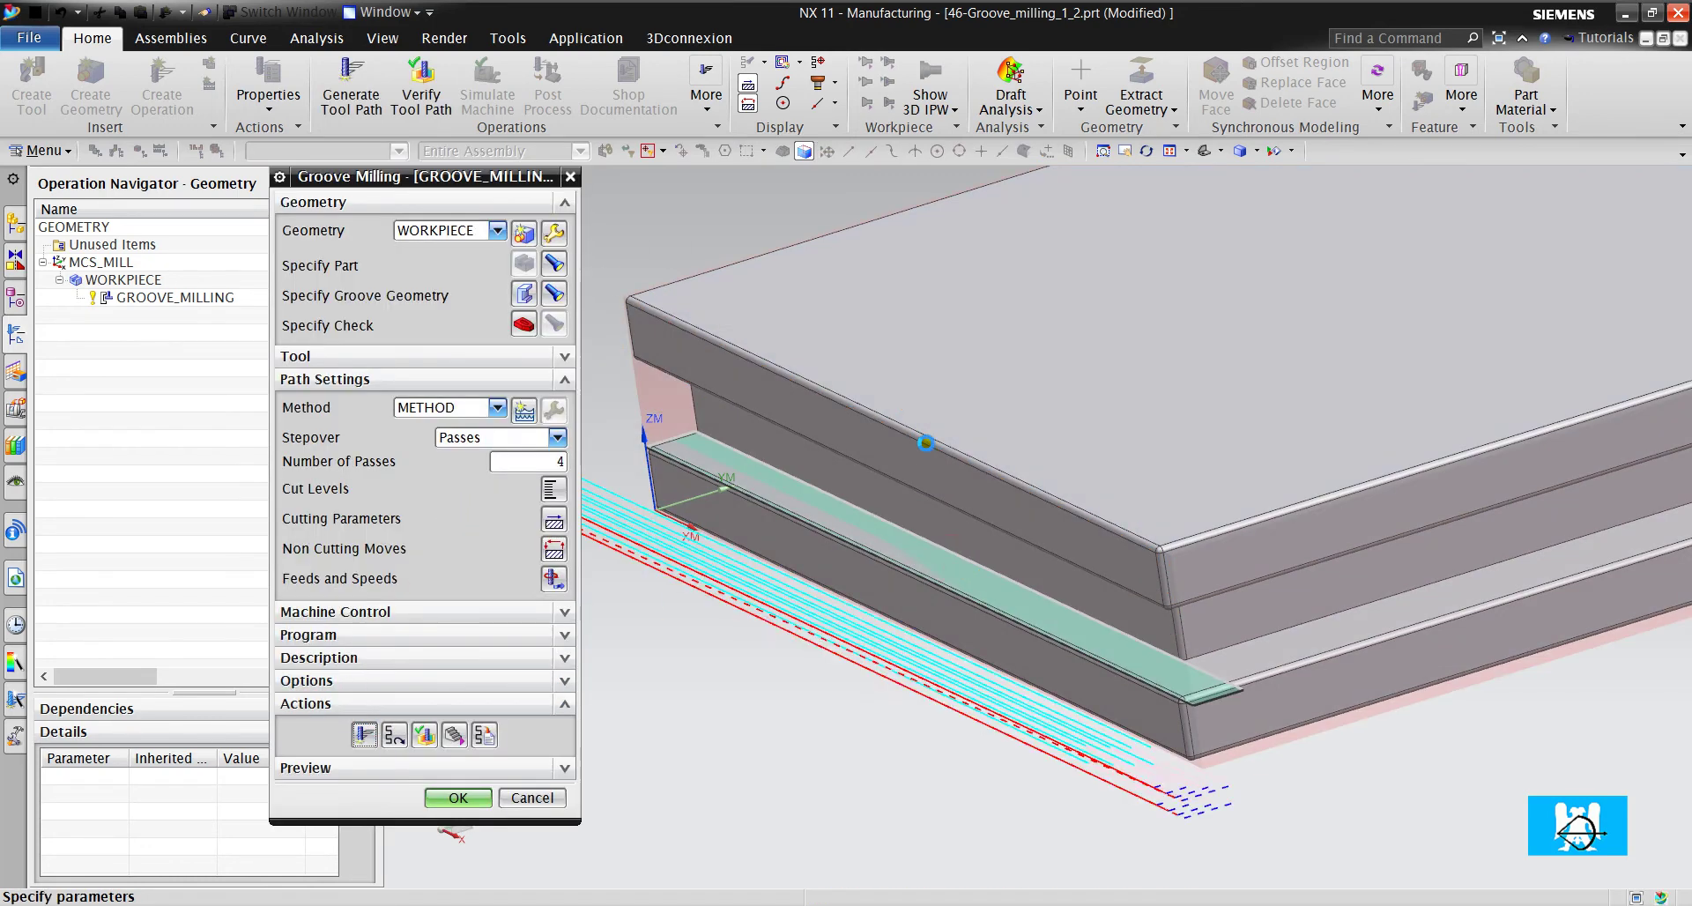
{"action": "scroll", "coordinate": [790, 459], "scroll_direction": "up", "scroll_amount": 2}
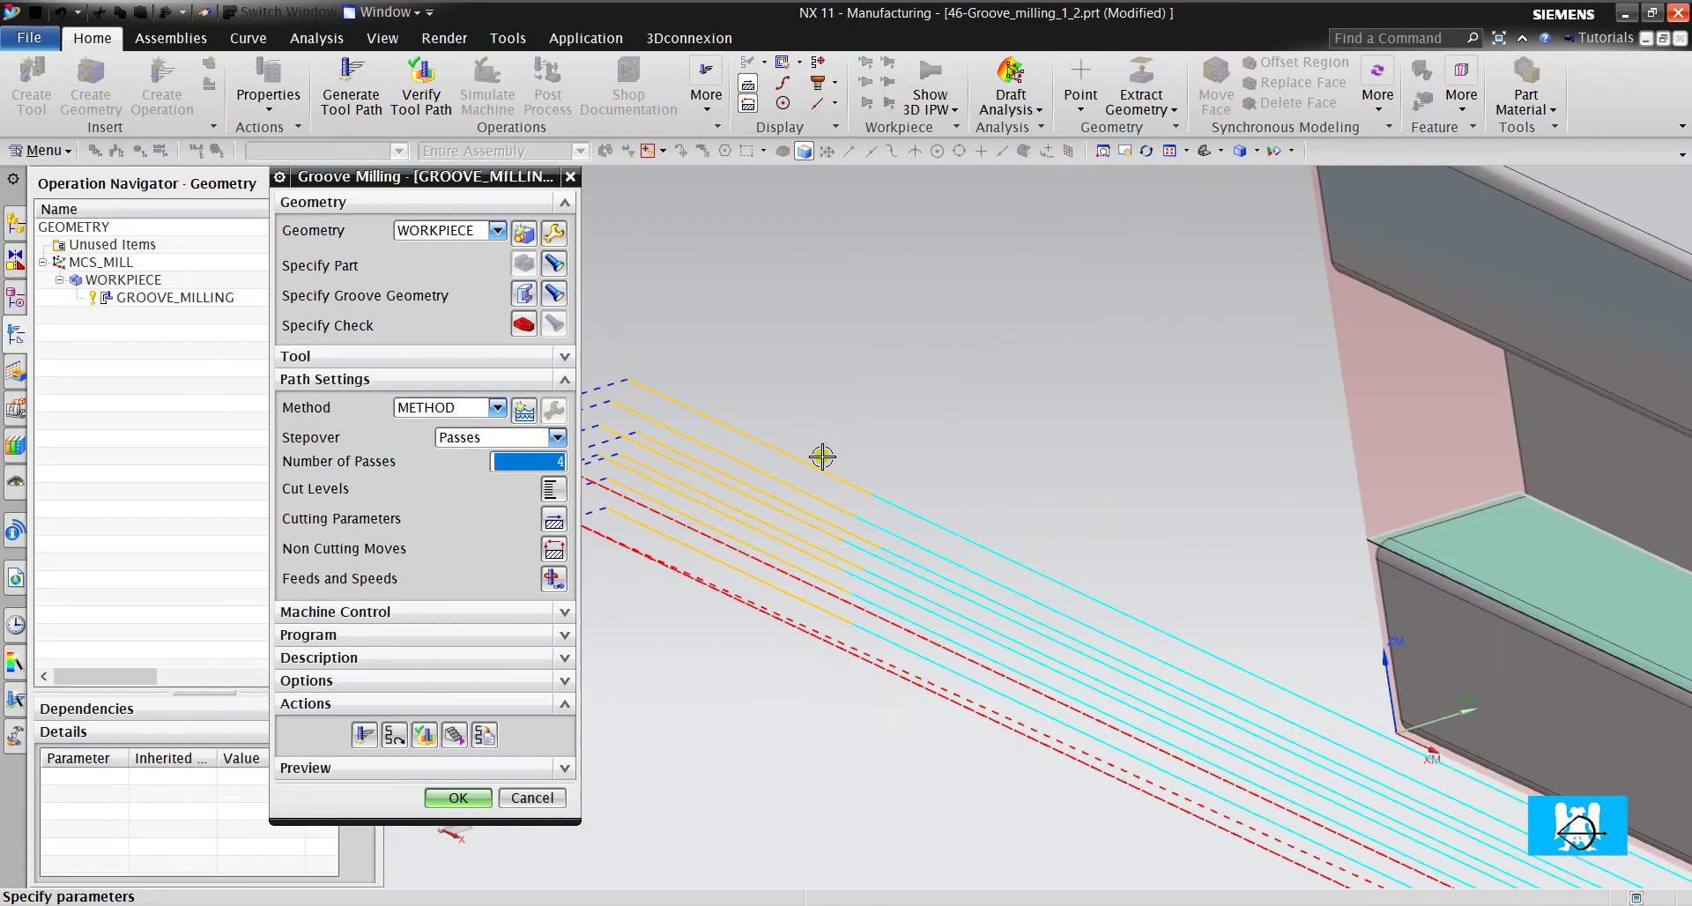
{"action": "scroll", "coordinate": [756, 452], "scroll_direction": "up", "scroll_amount": 1}
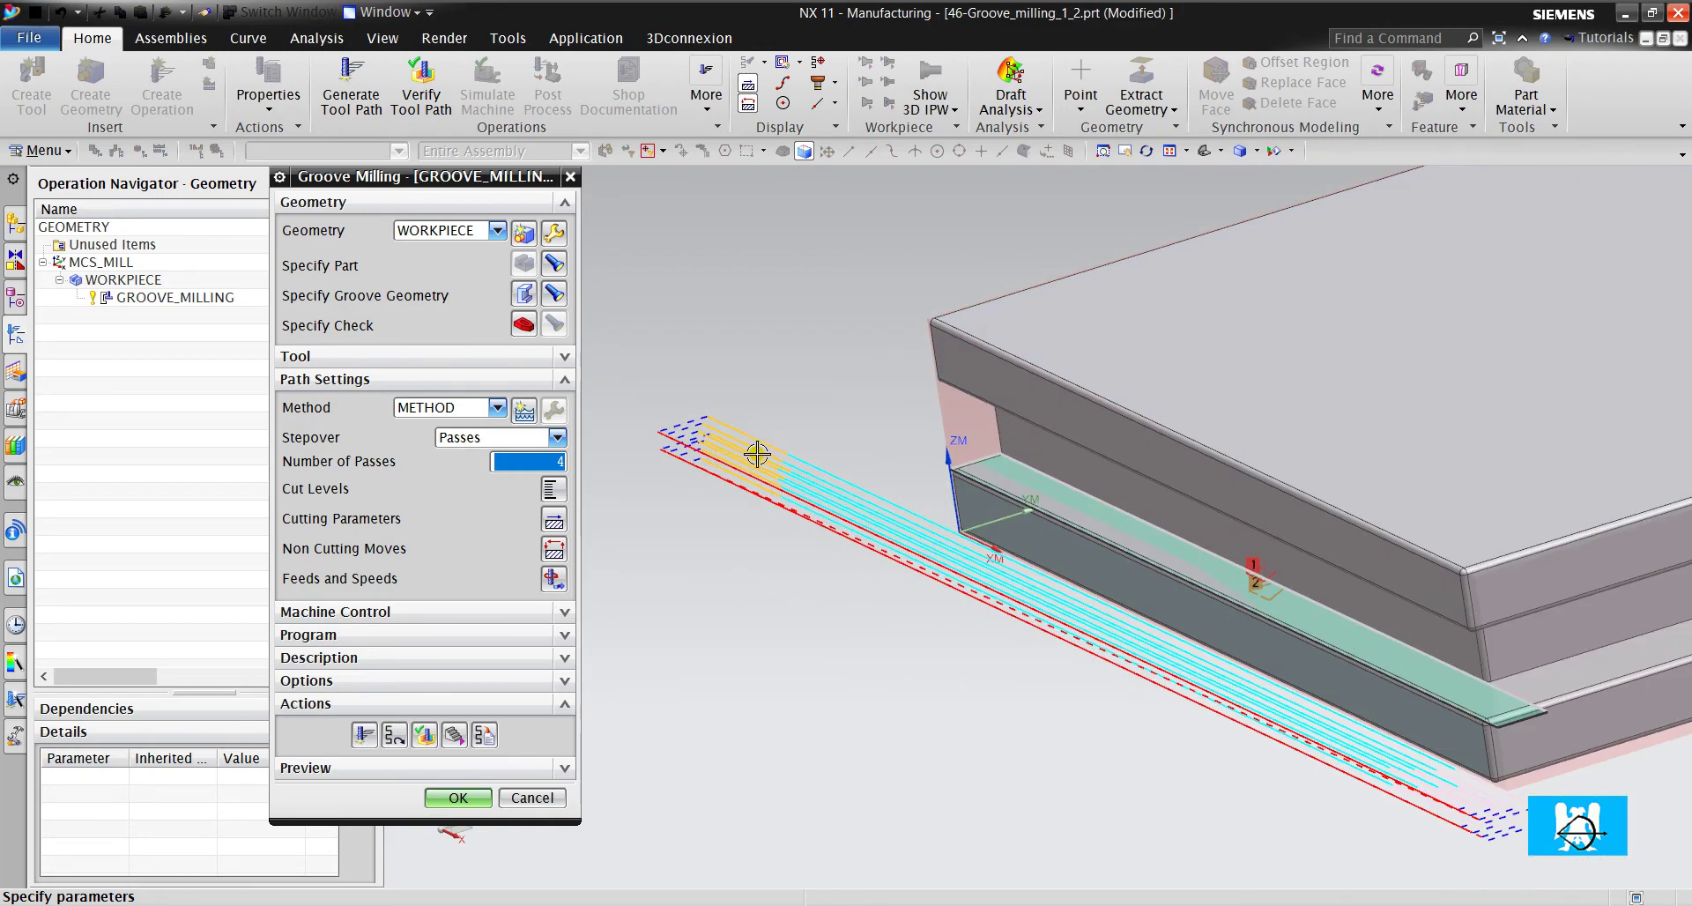
{"action": "left_click", "coordinate": [427, 735]}
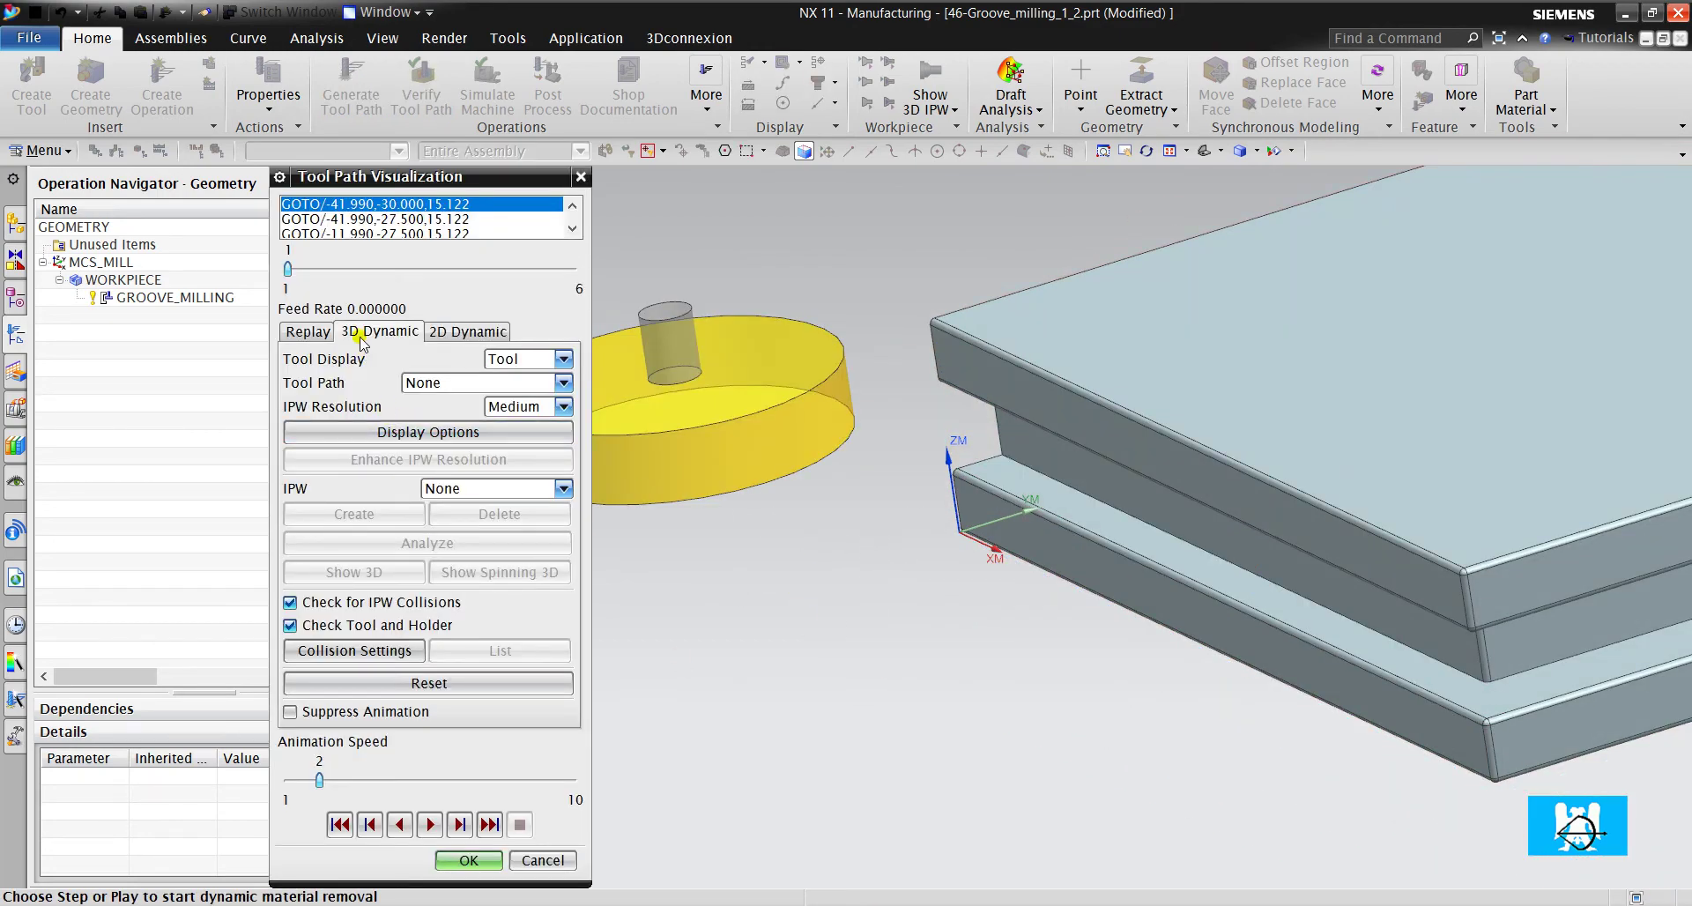
{"action": "left_click", "coordinate": [432, 825]}
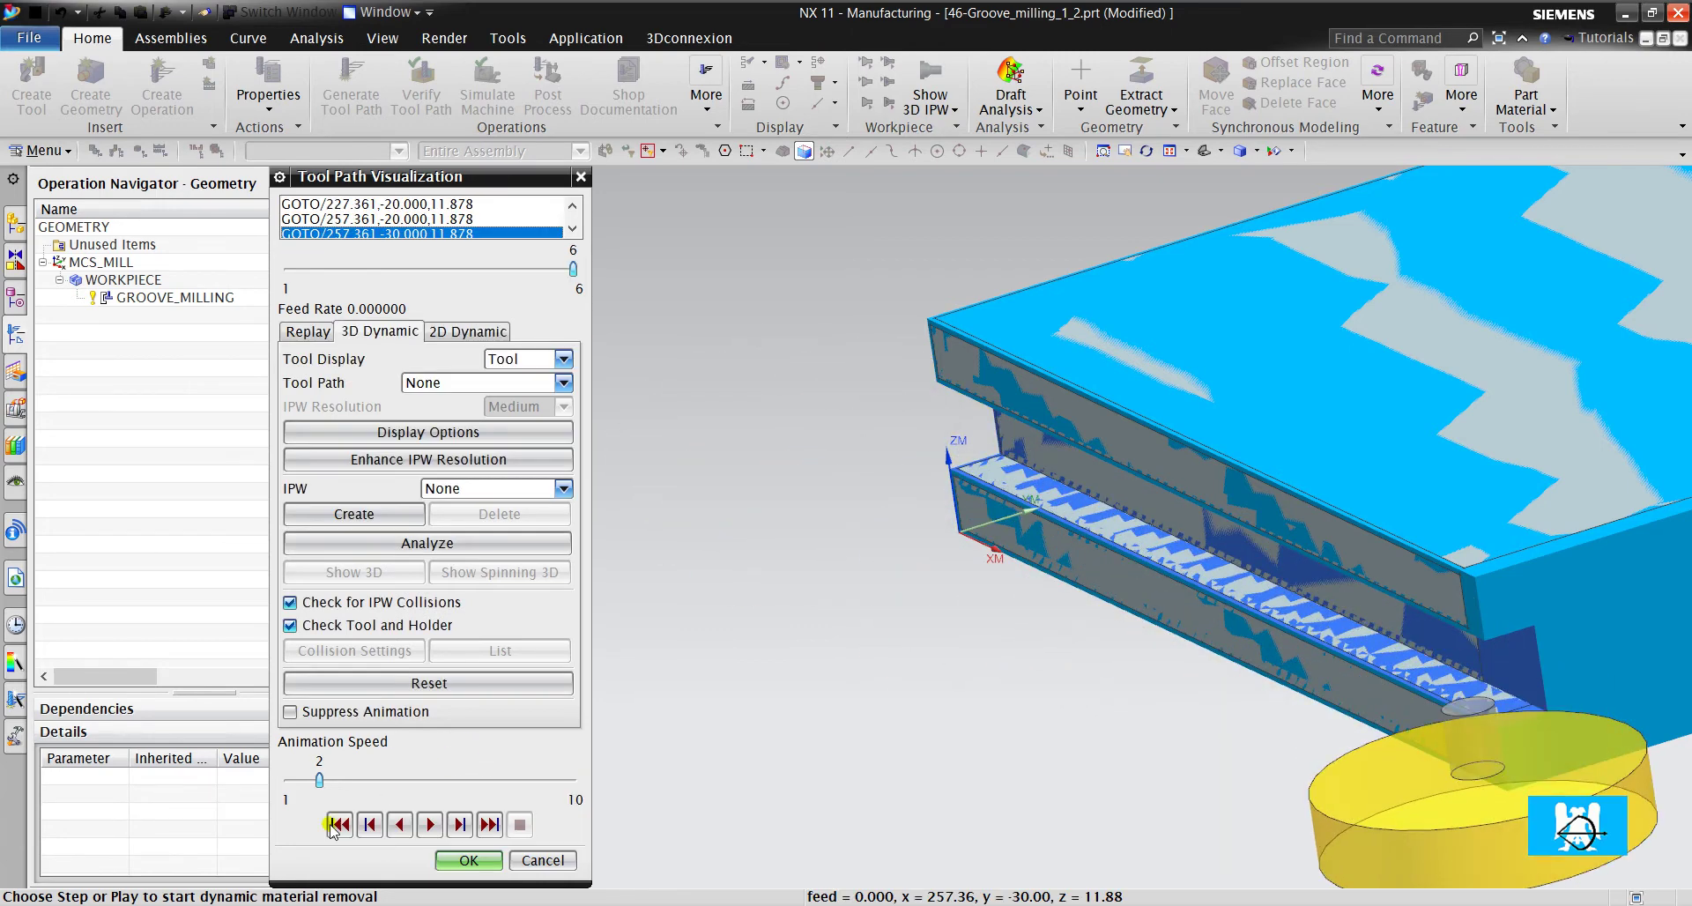
{"action": "left_click", "coordinate": [468, 860]}
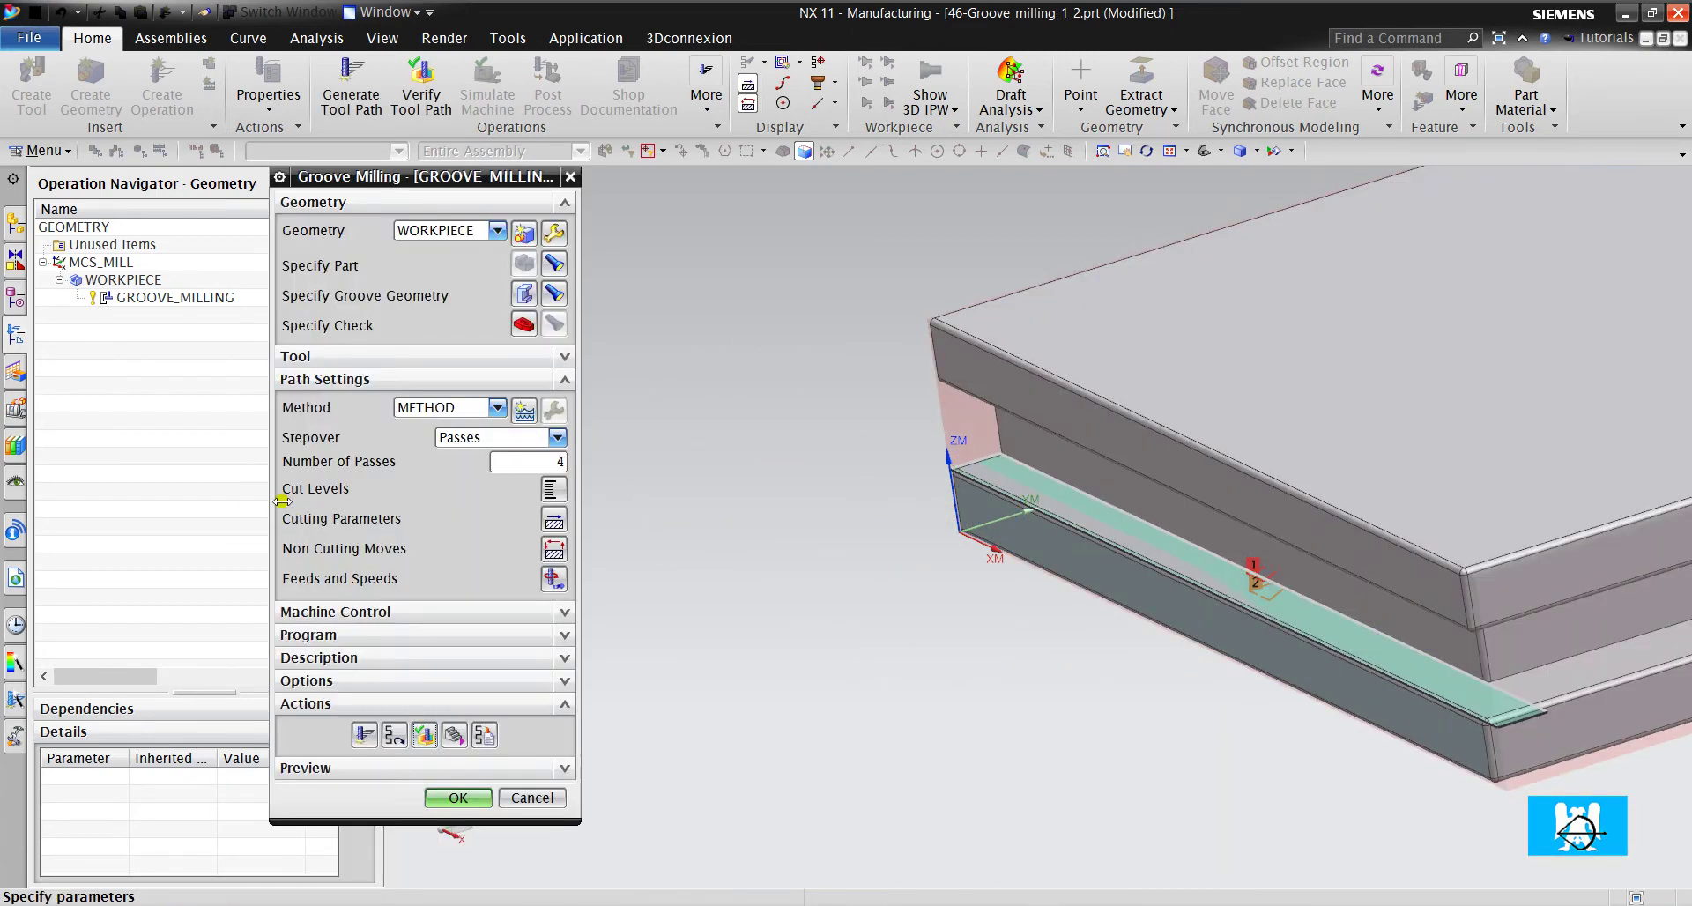
- Close GROOVE_MILLING and create a new groove milling operation, GROOVE_MILLING_1
{"action": "left_click", "coordinate": [443, 796]}
{"action": "left_click", "coordinate": [147, 104]}
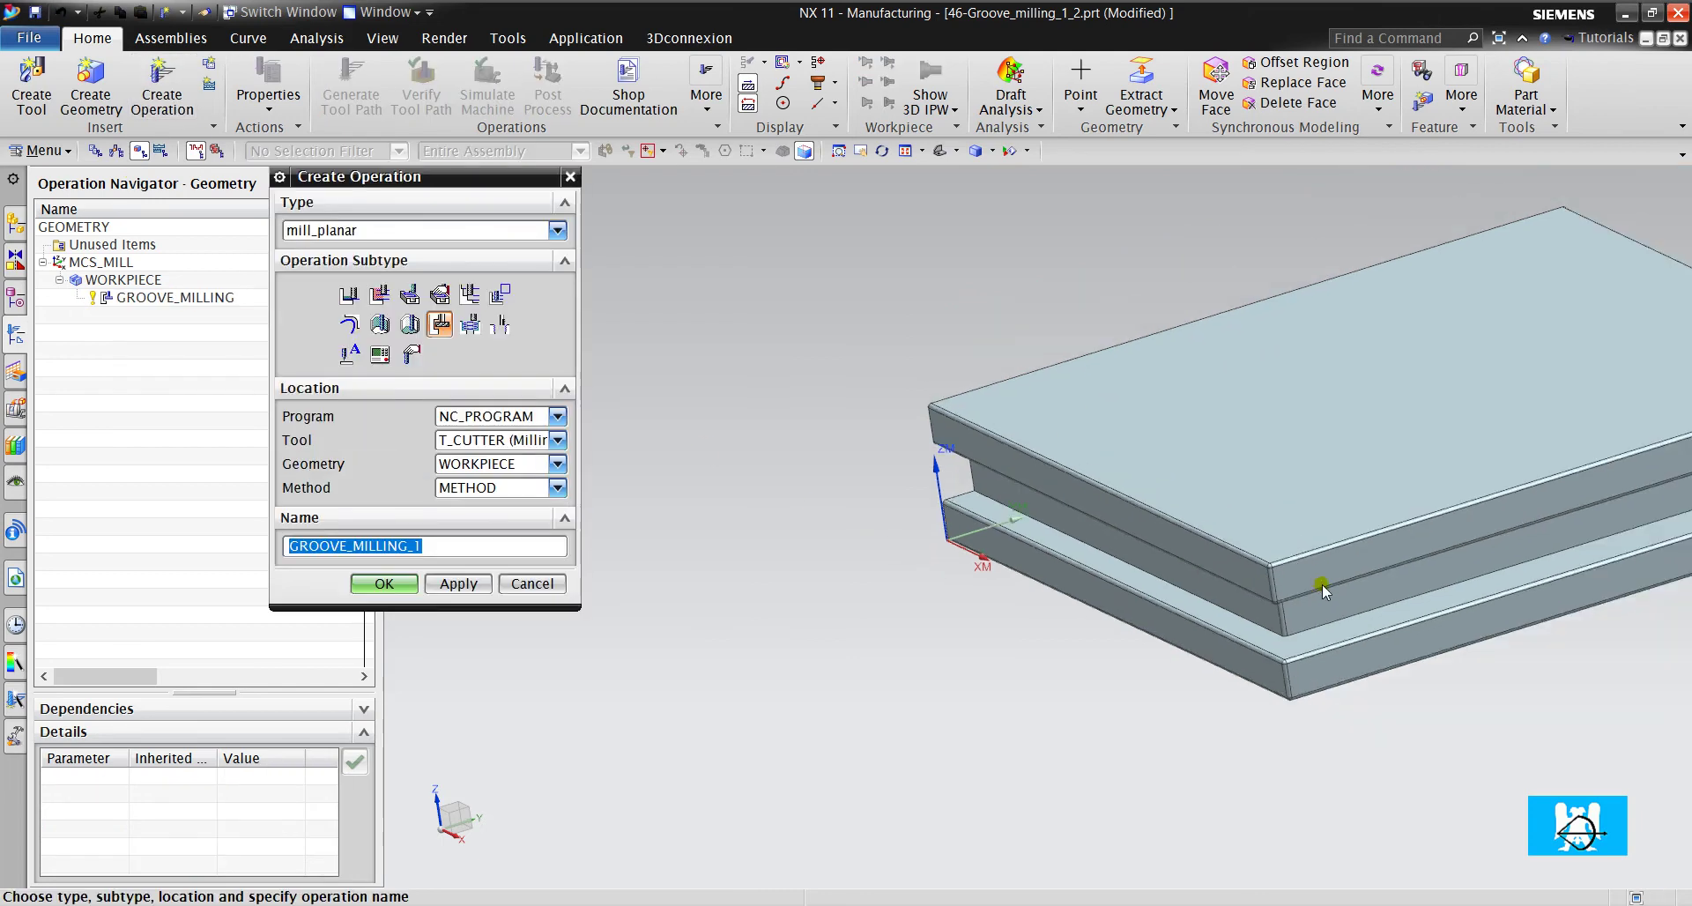
{"action": "scroll", "coordinate": [1139, 547], "scroll_direction": "up", "scroll_amount": 5}
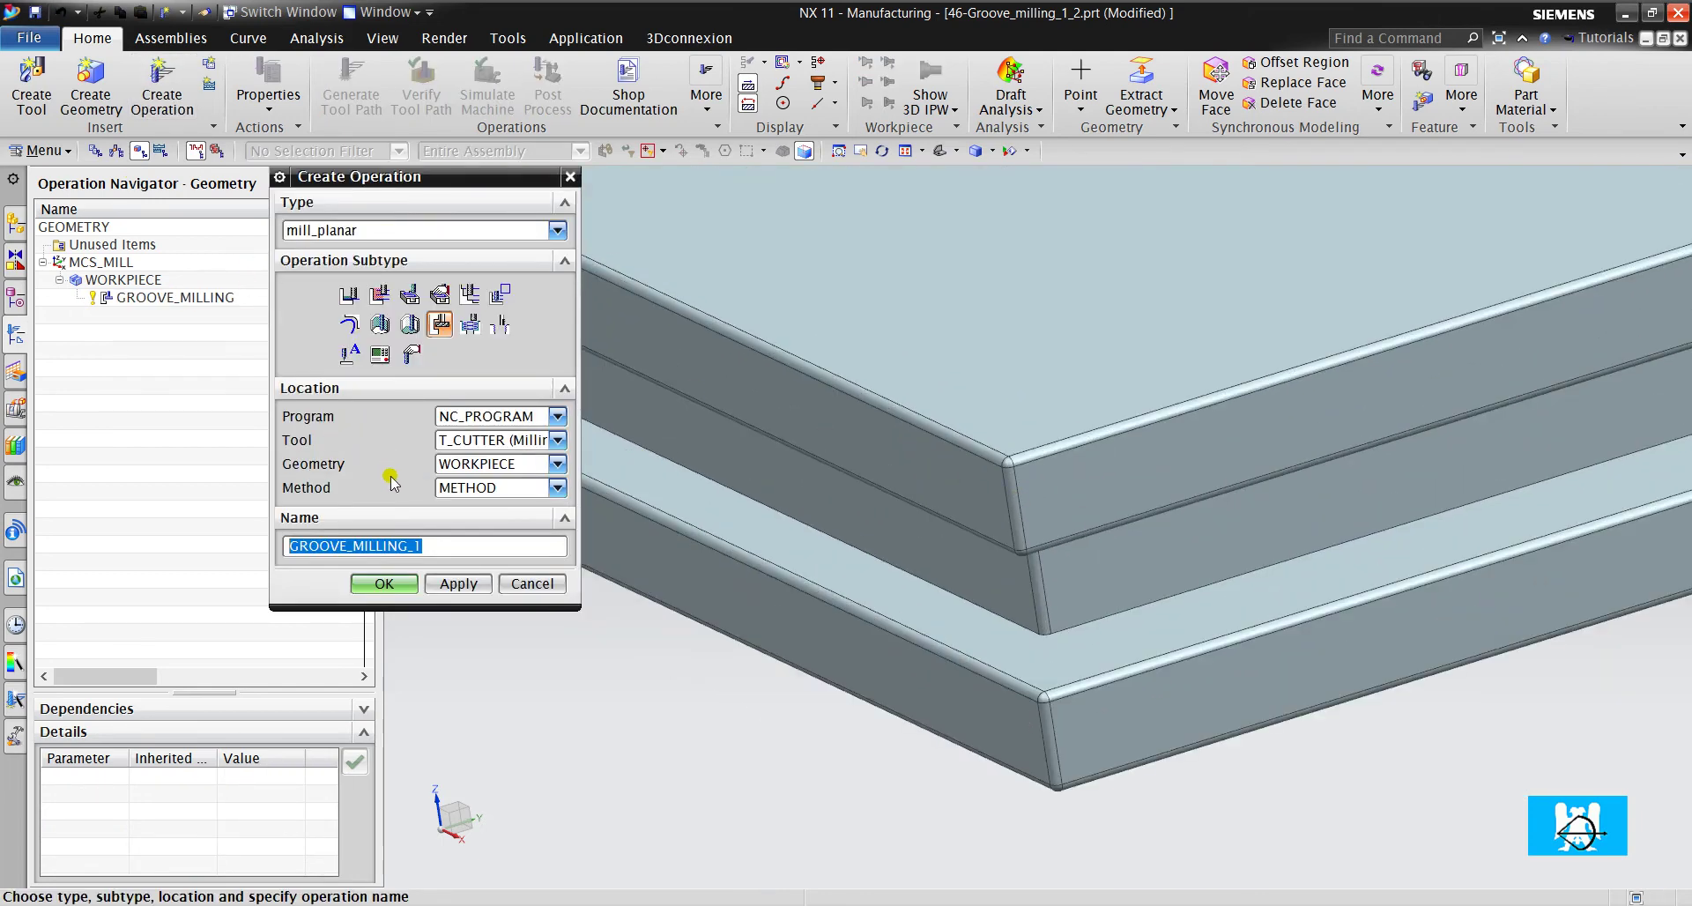
{"action": "left_click", "coordinate": [379, 584]}
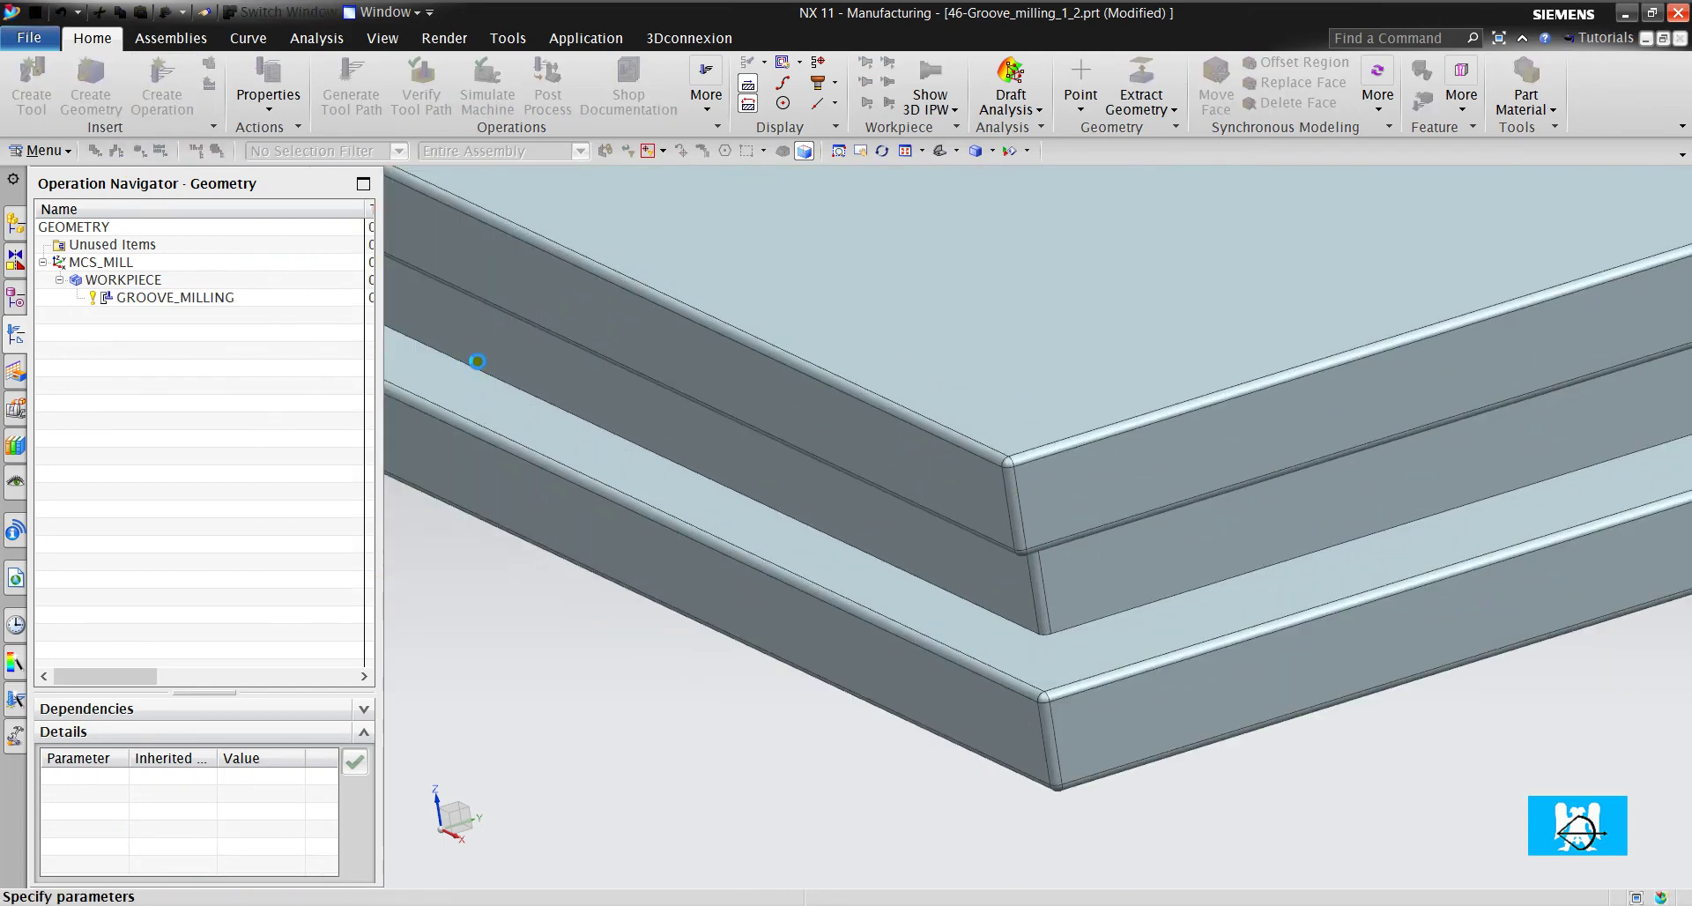
- Assign the opposite side slot feature as GROOVE_MILLING_1's groove geometry
{"action": "left_click", "coordinate": [522, 295]}
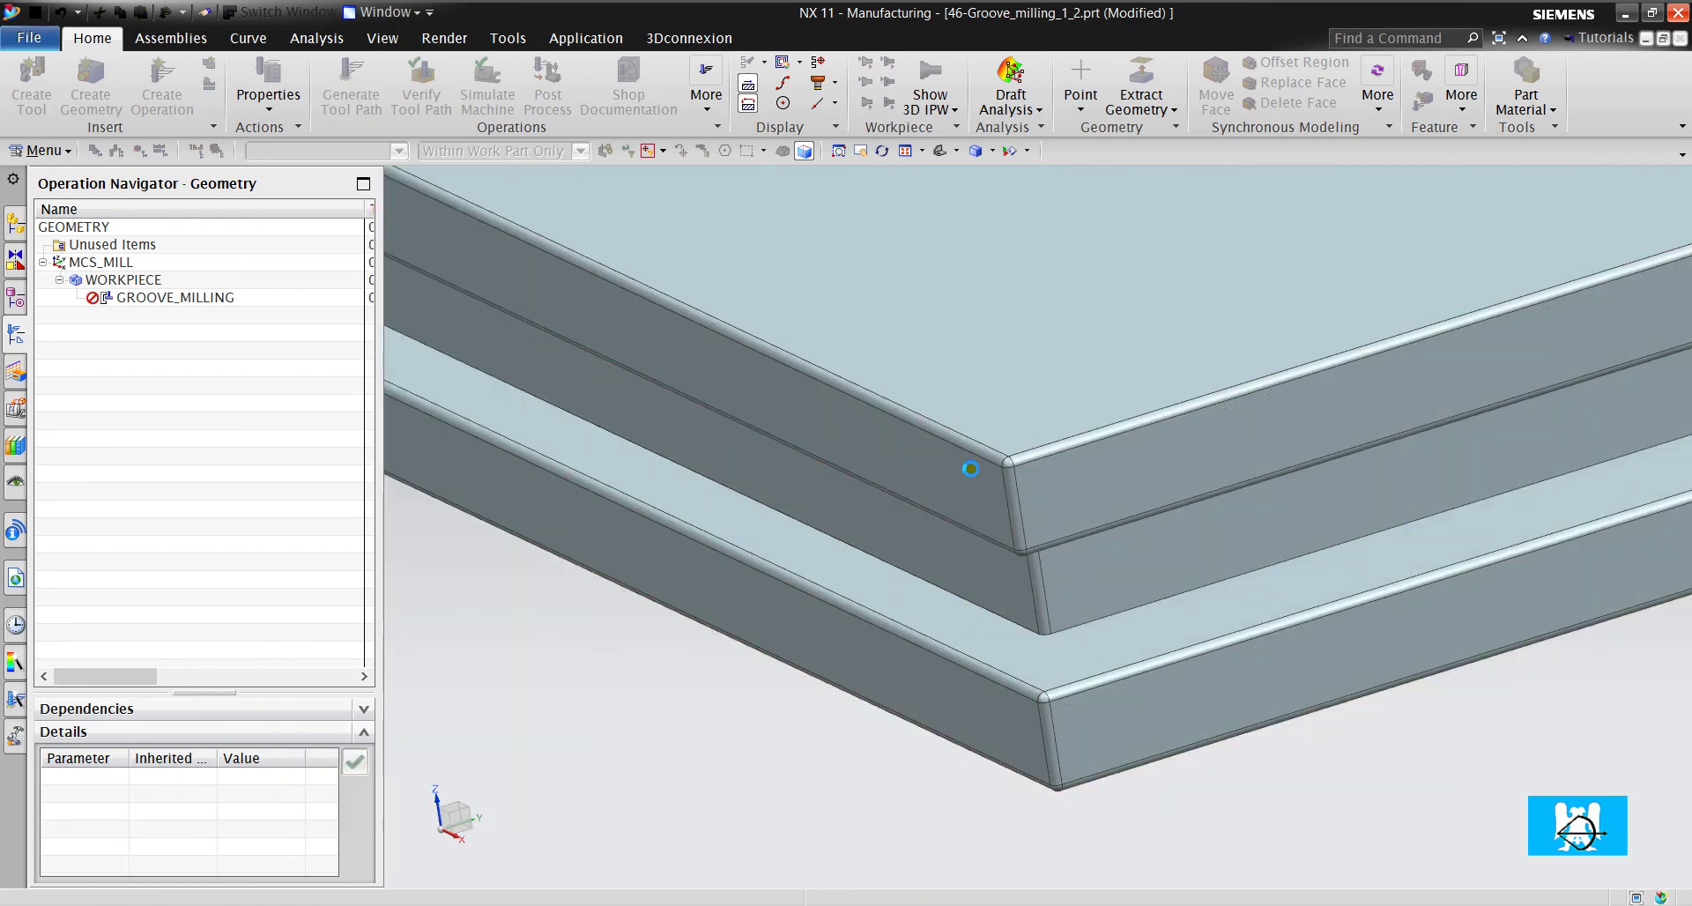
{"action": "left_click", "coordinate": [1134, 571]}
{"action": "left_click", "coordinate": [474, 631]}
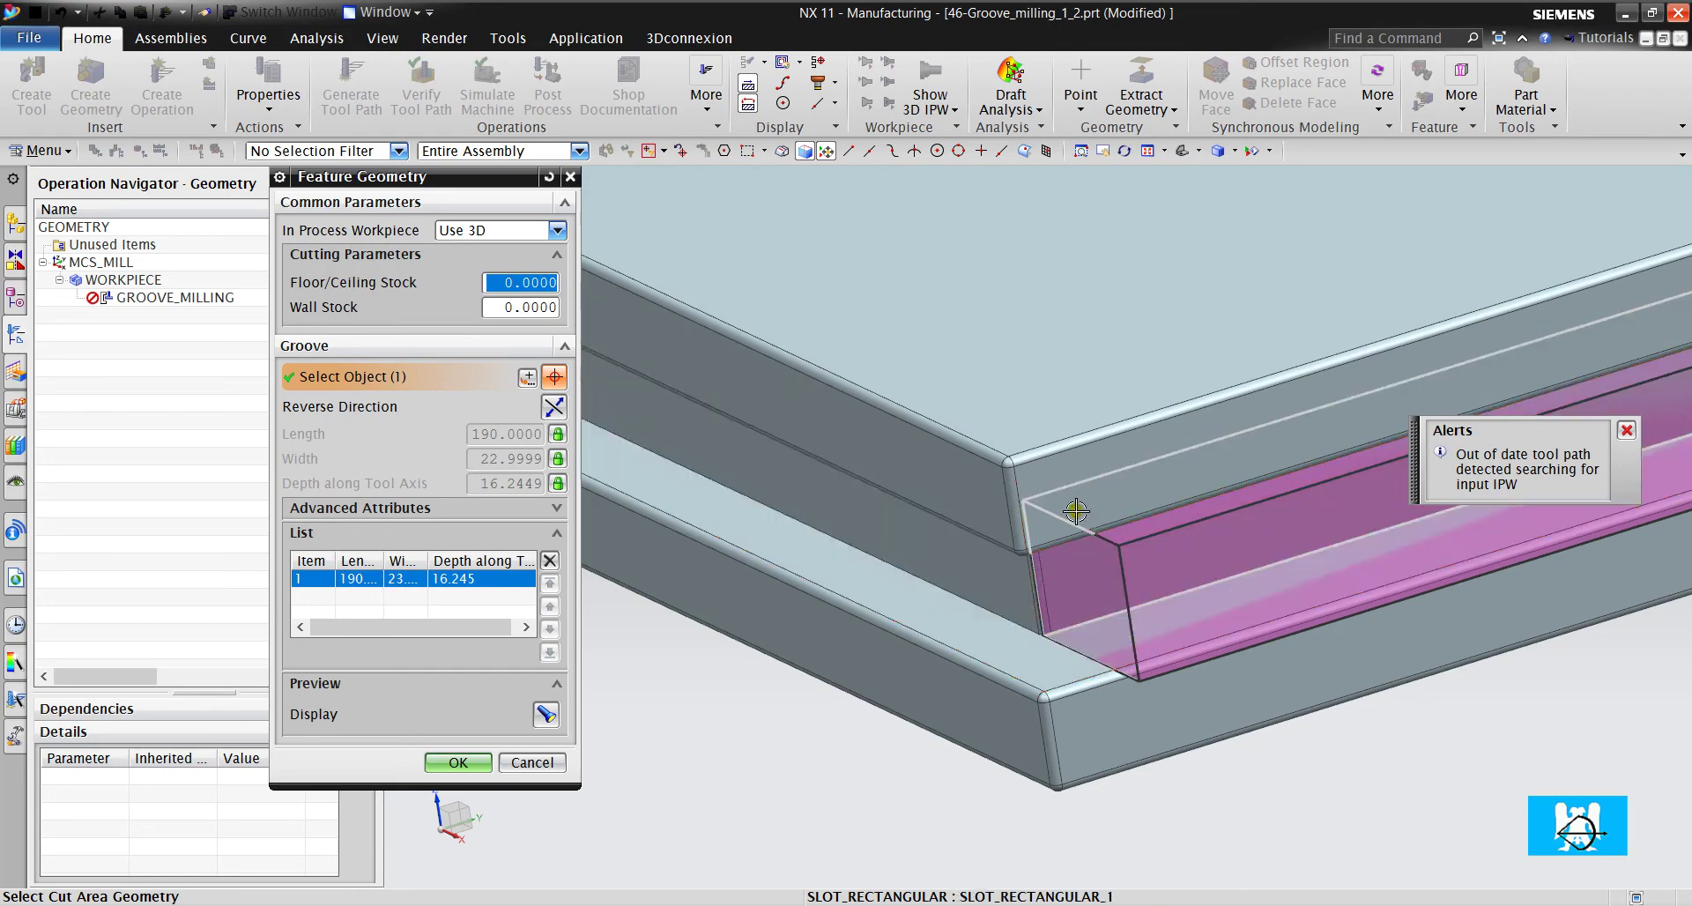
{"action": "middle_click_drag", "start_coordinate": [1055, 545], "coordinate": [1065, 531]}
{"action": "scroll", "coordinate": [1013, 581], "scroll_direction": "down", "scroll_amount": 3}
{"action": "scroll", "coordinate": [906, 658], "scroll_direction": "up", "scroll_amount": 5}
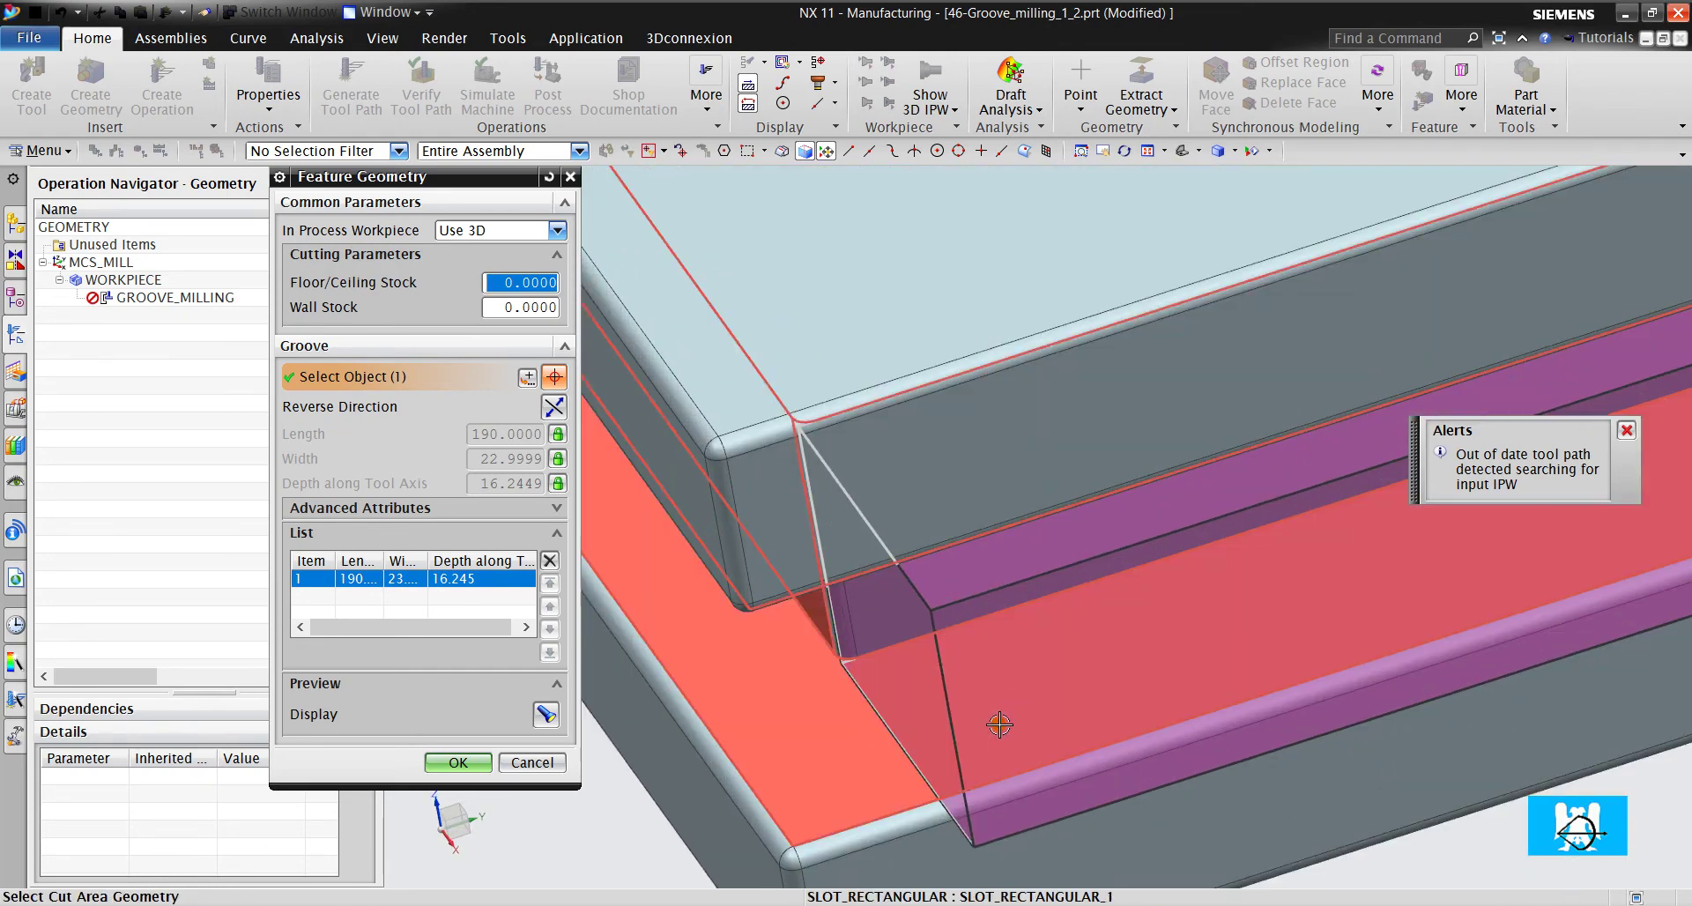
{"action": "middle_click_drag", "start_coordinate": [884, 602], "coordinate": [936, 690]}
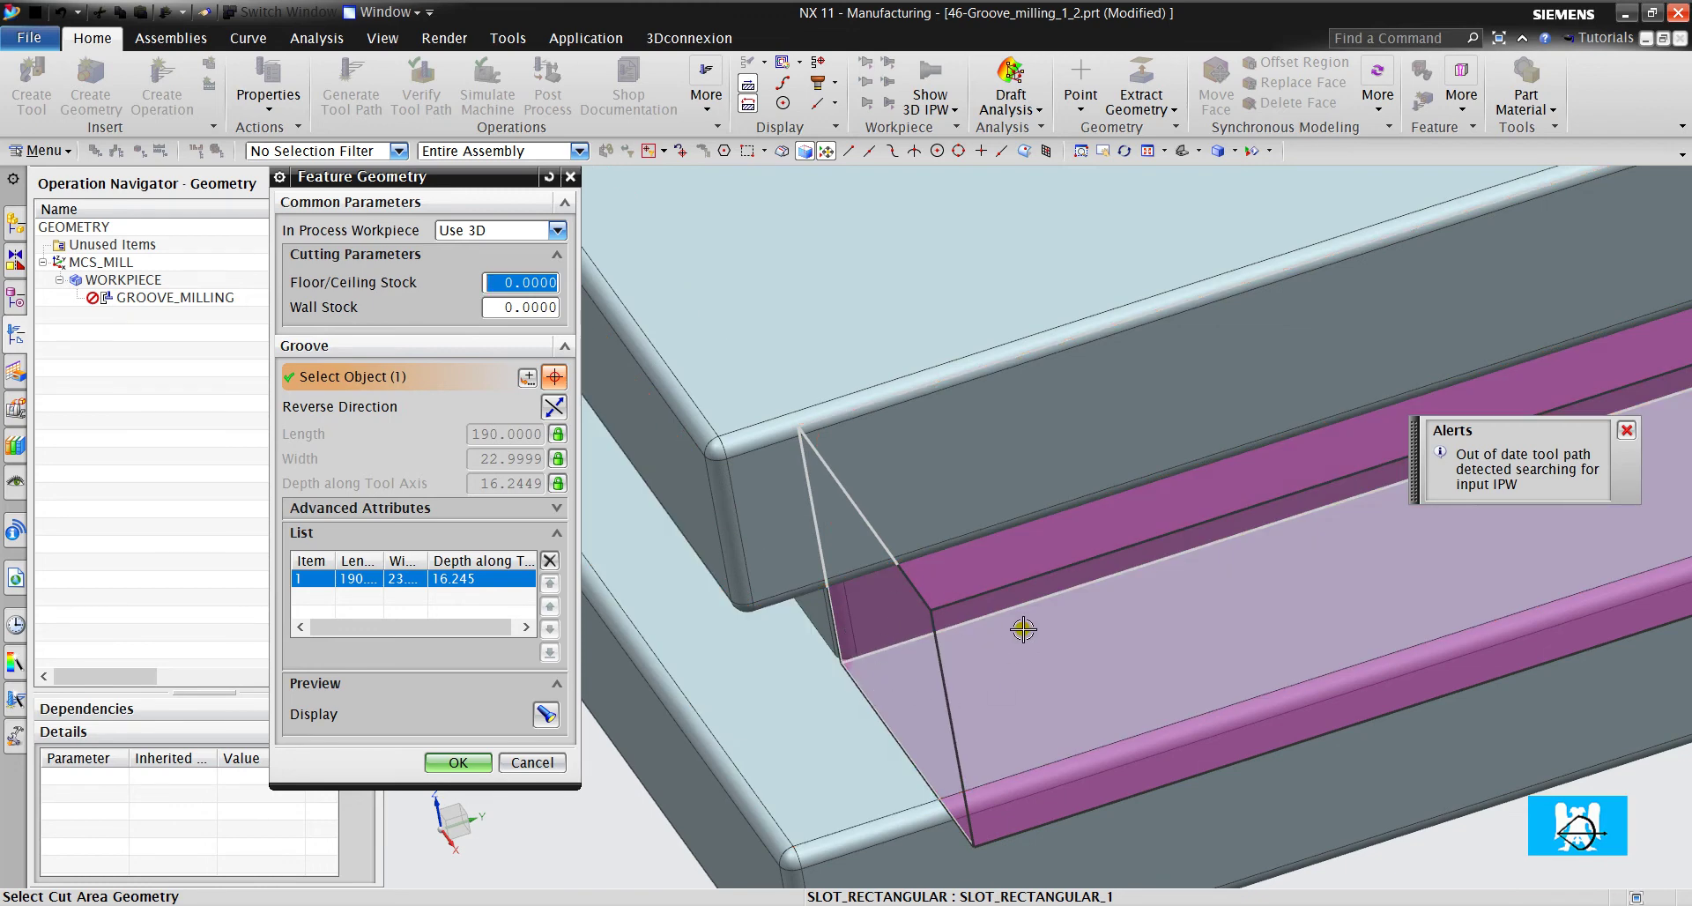
{"action": "scroll", "coordinate": [1023, 629], "scroll_direction": "down", "scroll_amount": 3}
{"action": "scroll", "coordinate": [963, 608], "scroll_direction": "up", "scroll_amount": 2}
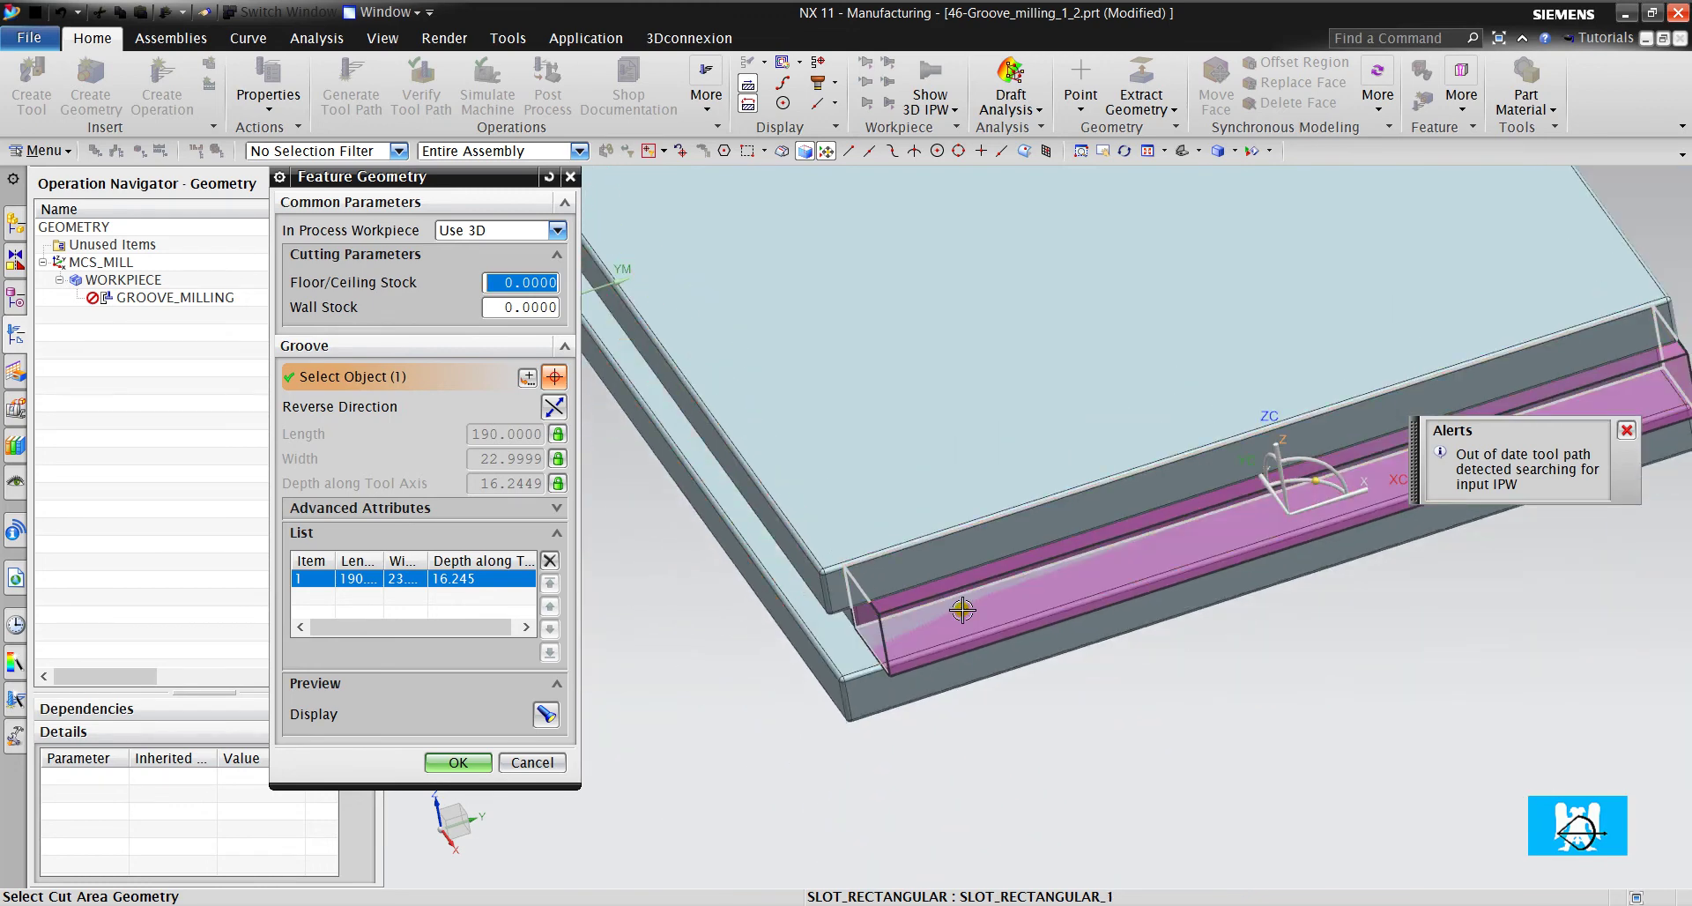
{"action": "left_click", "coordinate": [461, 762]}
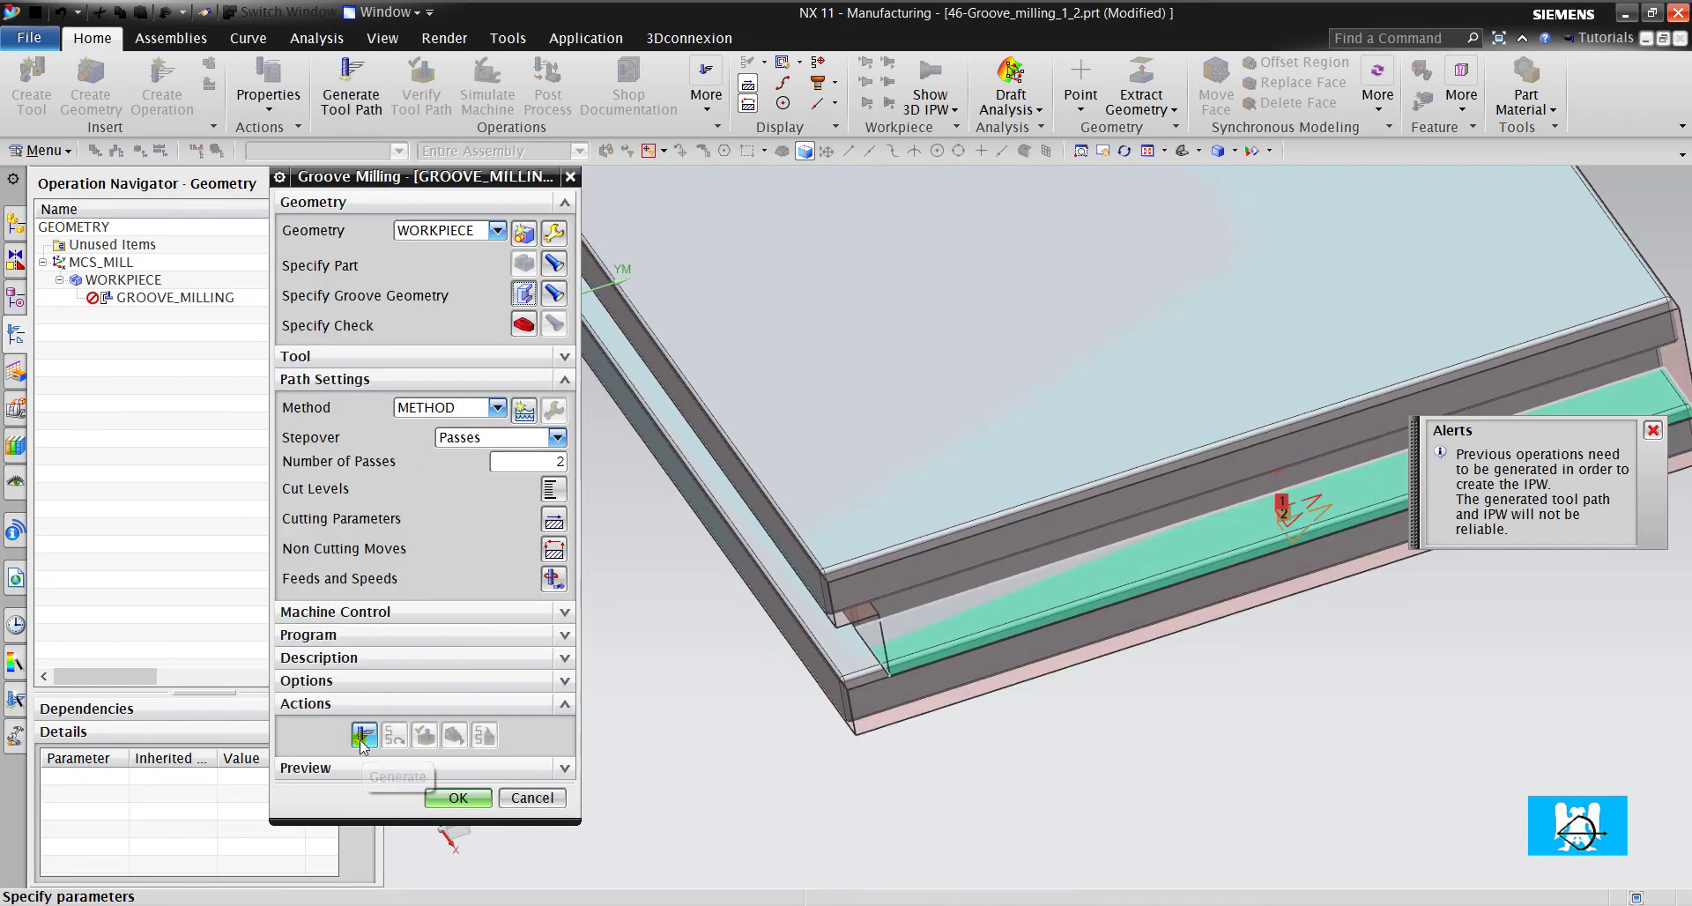
- Generate GROOVE_MILLING's tool path first, then GROOVE_MILLING_1's, from the Operation Navigator
{"action": "left_click", "coordinate": [363, 736]}
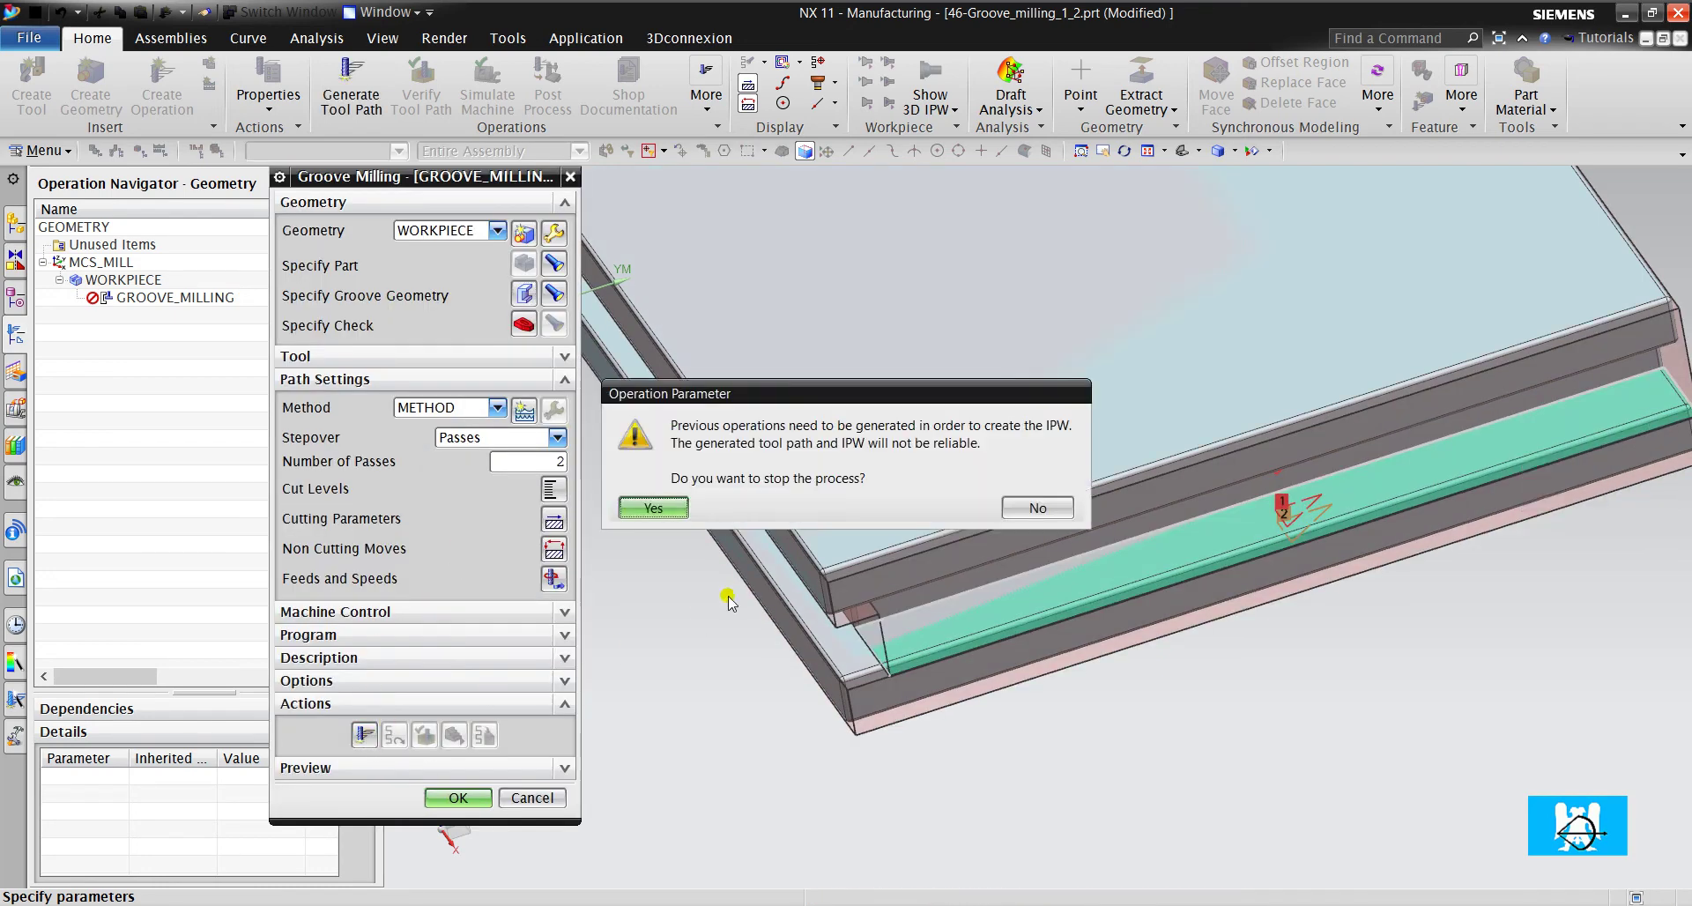
{"action": "left_click", "coordinate": [632, 509]}
{"action": "left_click", "coordinate": [478, 797]}
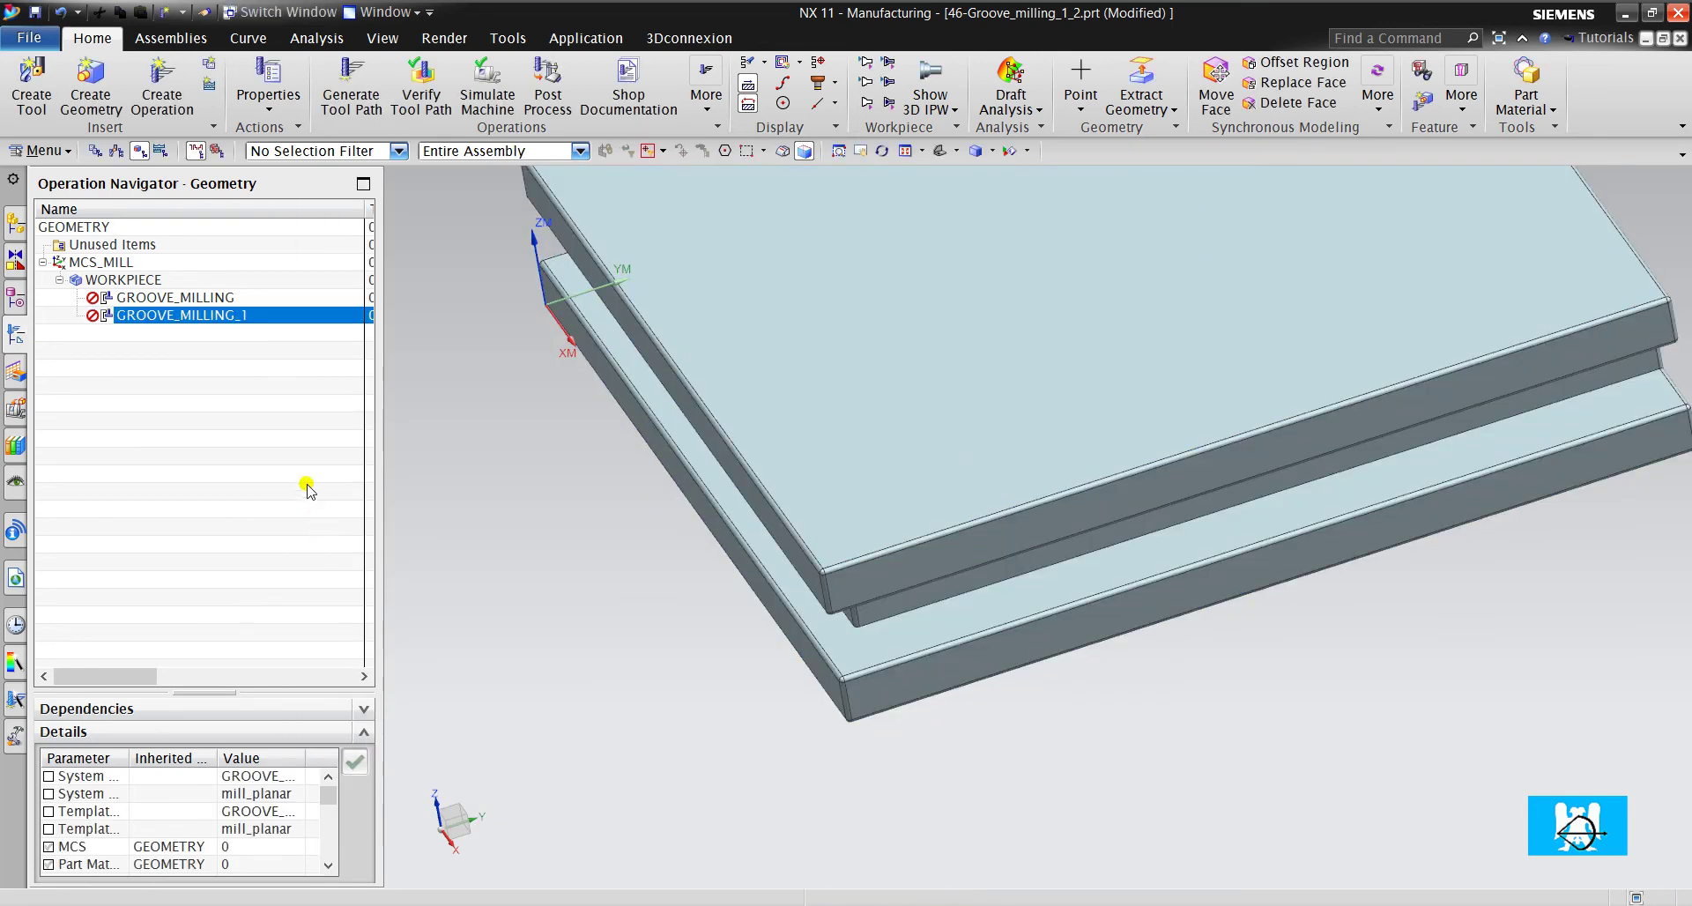
{"action": "right_click", "coordinate": [227, 298]}
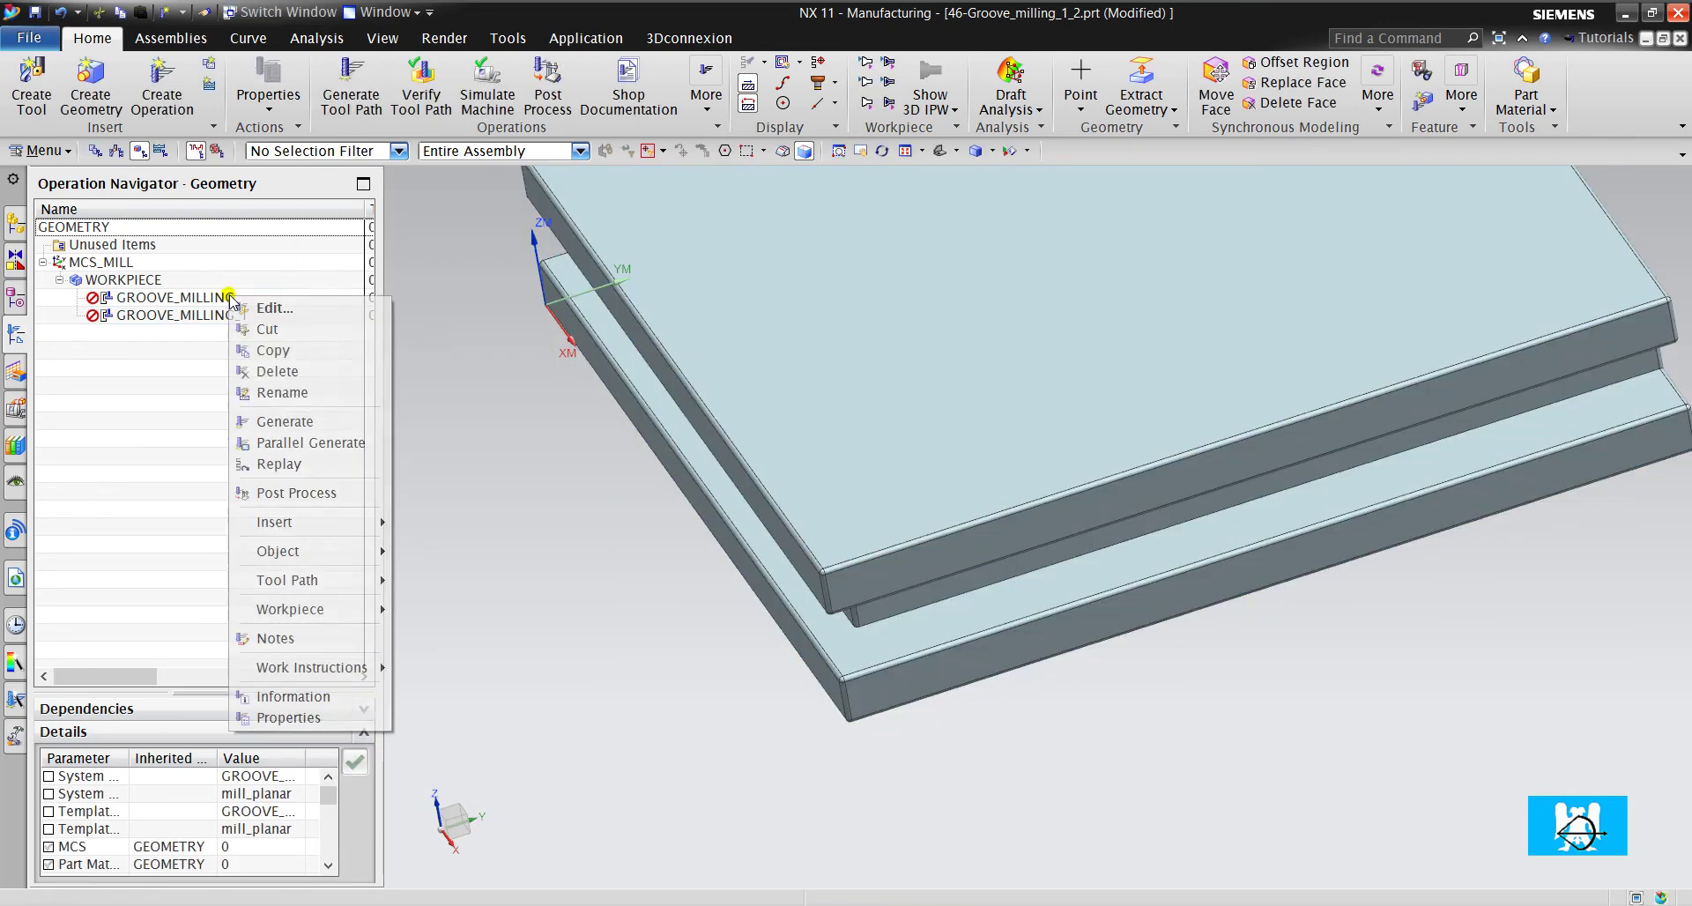
{"action": "left_click", "coordinate": [293, 417]}
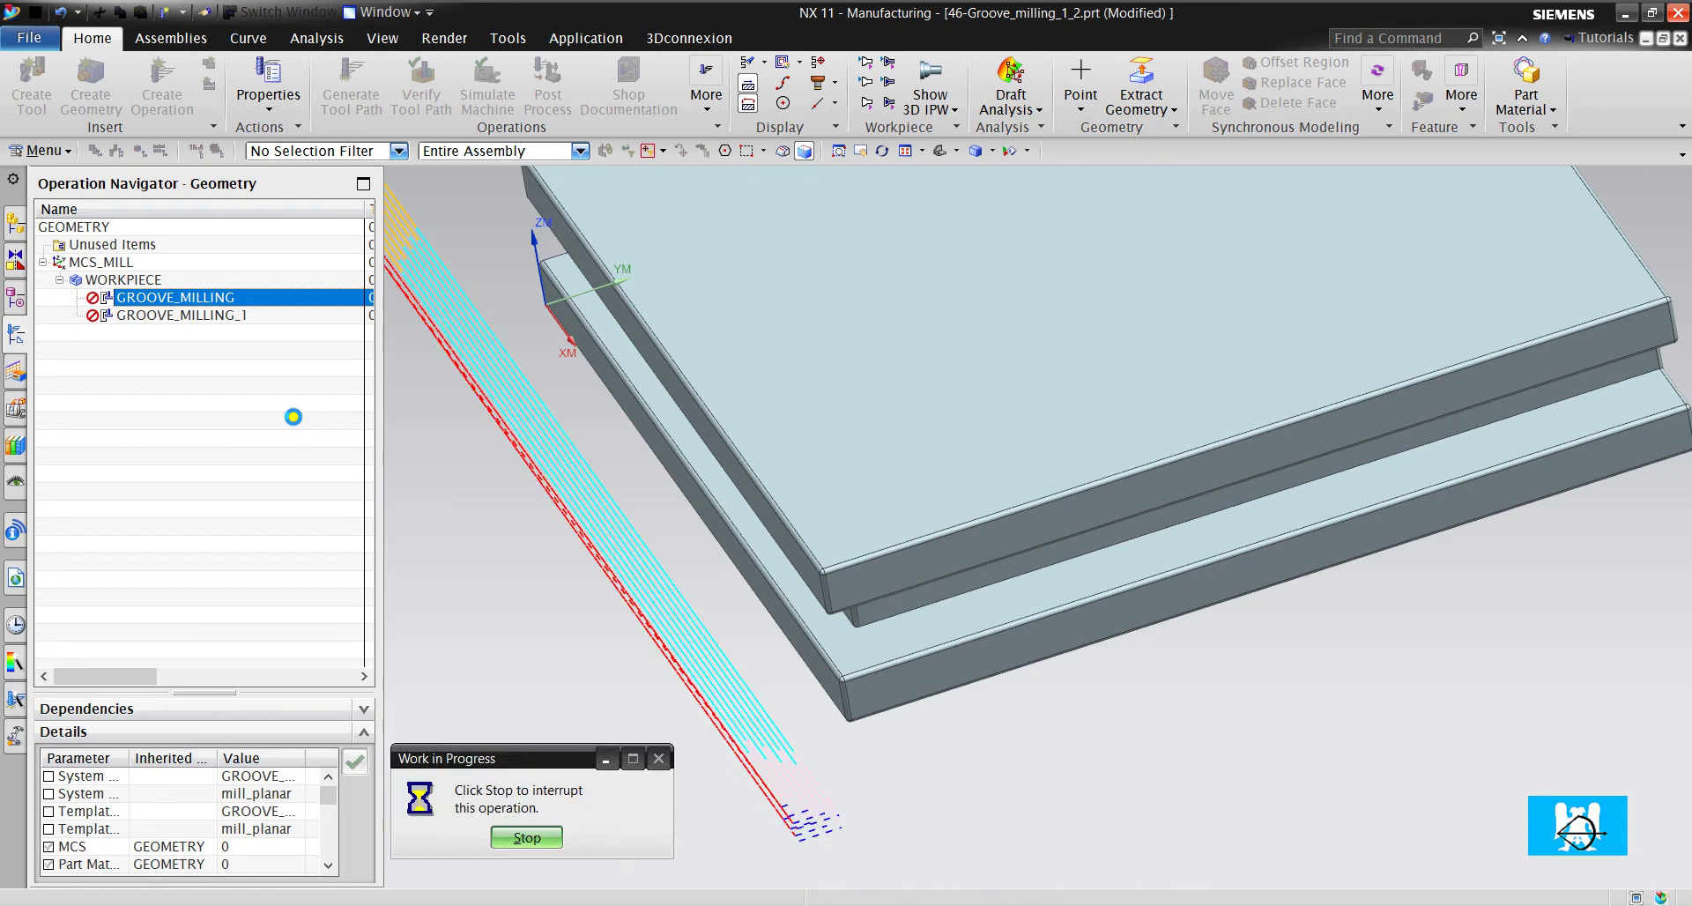
{"action": "right_click", "coordinate": [238, 319]}
{"action": "left_click", "coordinate": [304, 447]}
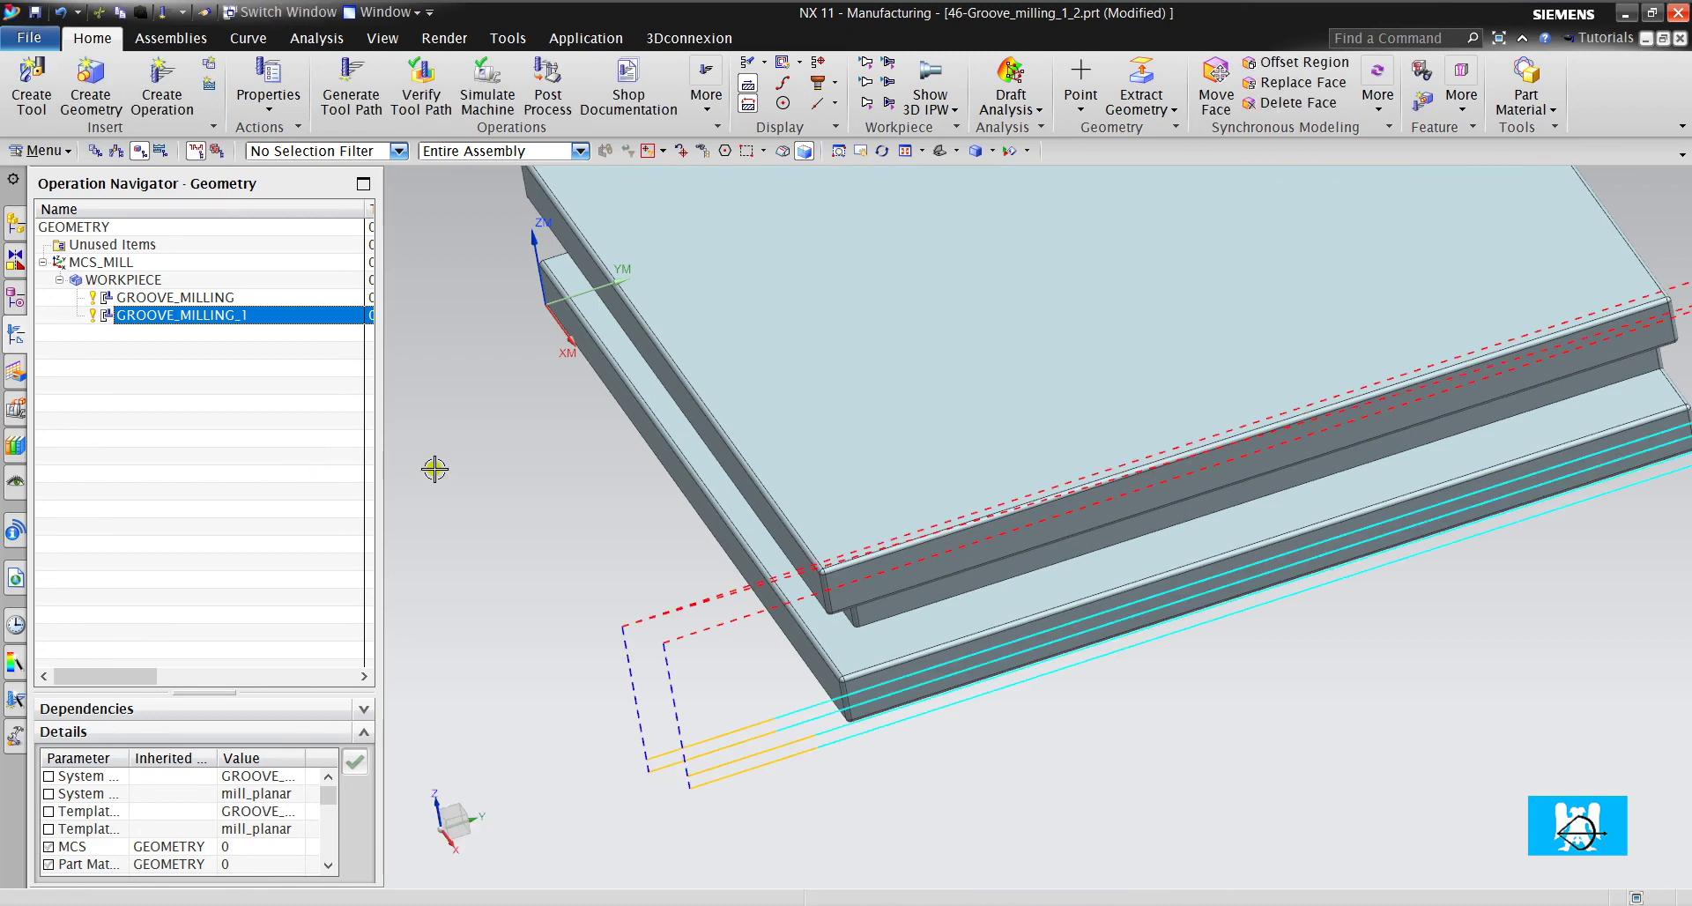
- Inspect the new tool path and reopen GROOVE_MILLING_1's settings for editing
{"action": "mouse_move", "coordinate": [715, 566]}
{"action": "middle_mouse_down"}
{"action": "mouse_move", "coordinate": [728, 494]}
{"action": "mouse_move", "coordinate": [763, 513]}
{"action": "mouse_move", "coordinate": [892, 518]}
{"action": "middle_mouse_up"}
{"action": "right_click", "coordinate": [182, 322]}
{"action": "left_click", "coordinate": [277, 443]}
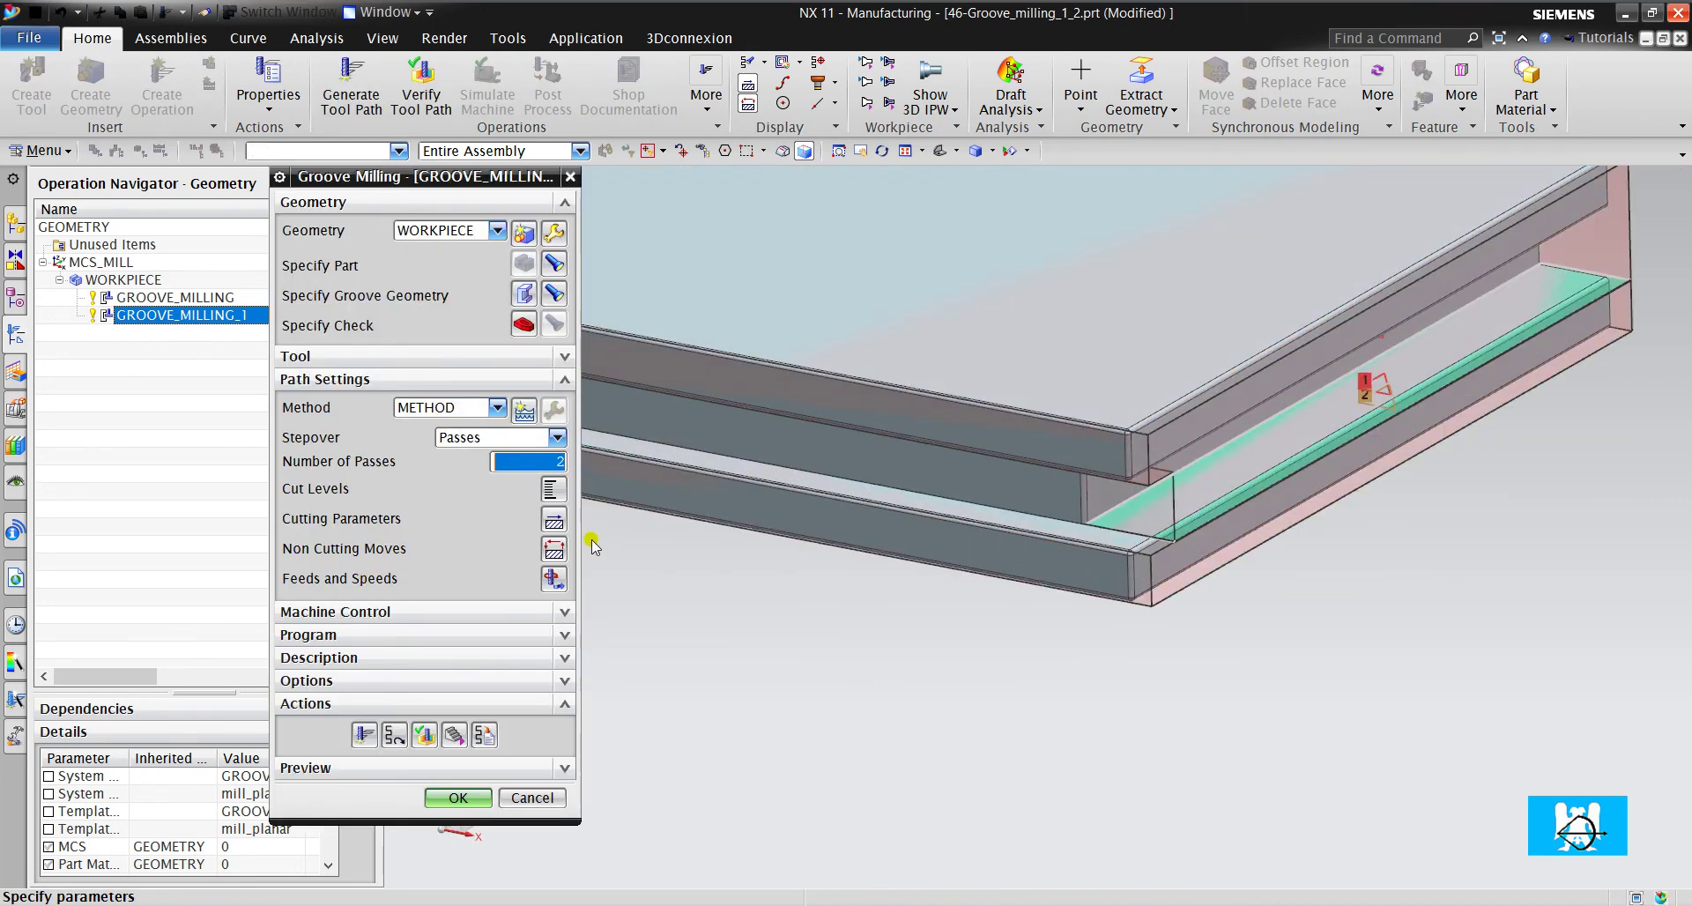
- Change GROOVE_MILLING_1's cut direction to Mixed in Cutting Parameters
{"action": "left_click", "coordinate": [552, 511]}
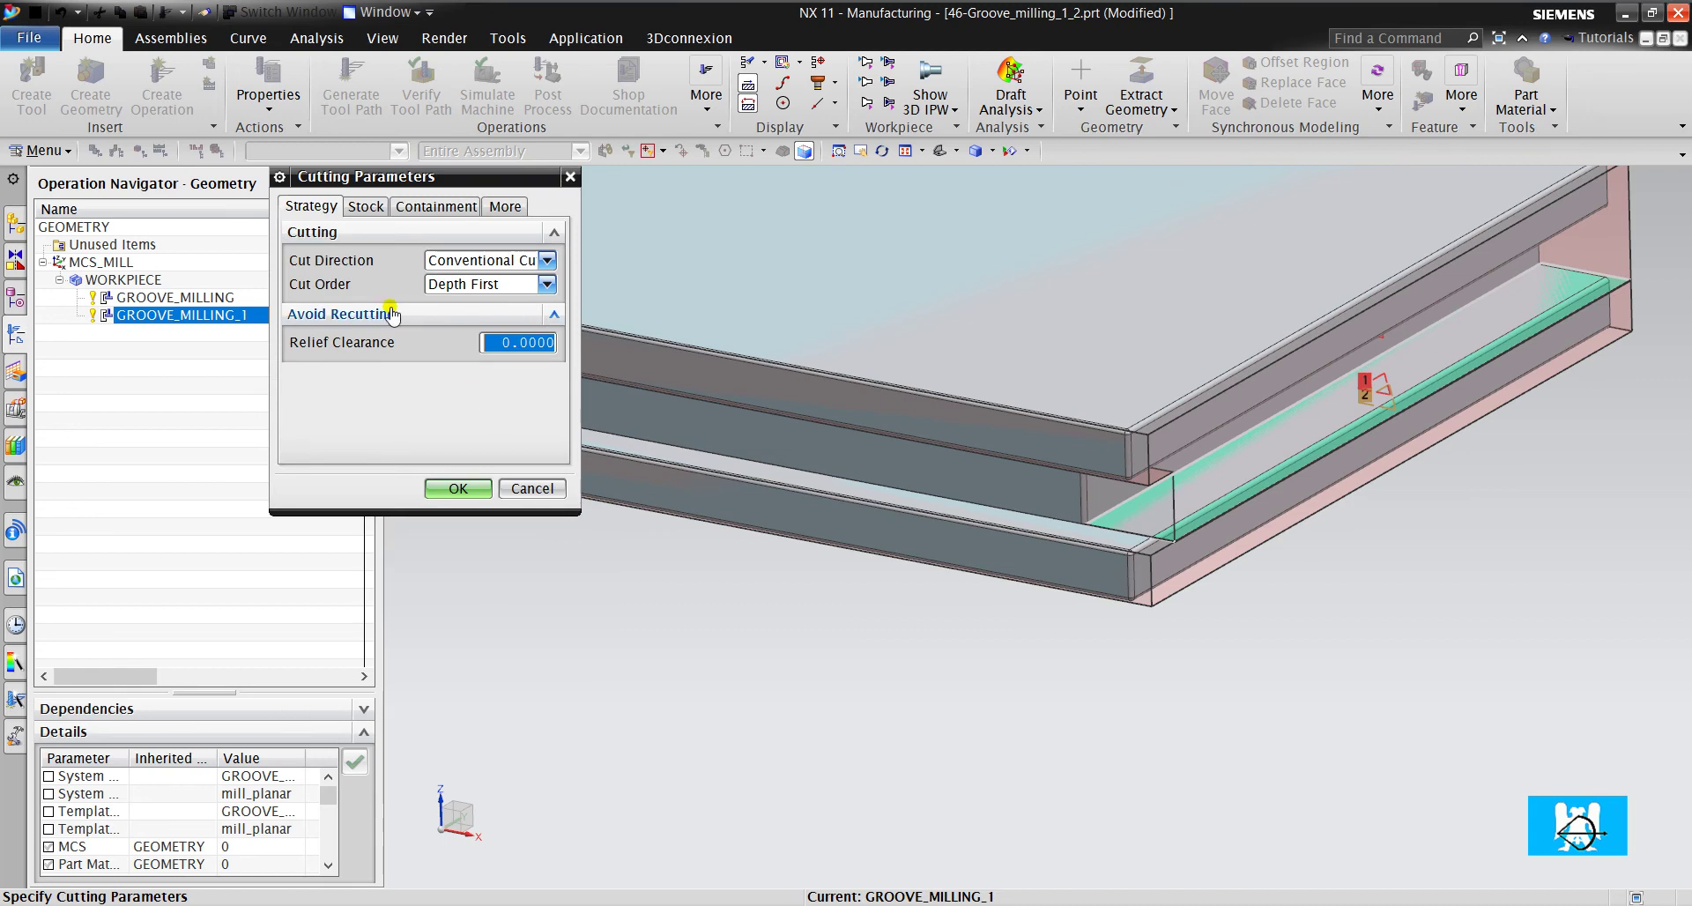
{"action": "left_click", "coordinate": [467, 260]}
{"action": "left_click", "coordinate": [474, 314]}
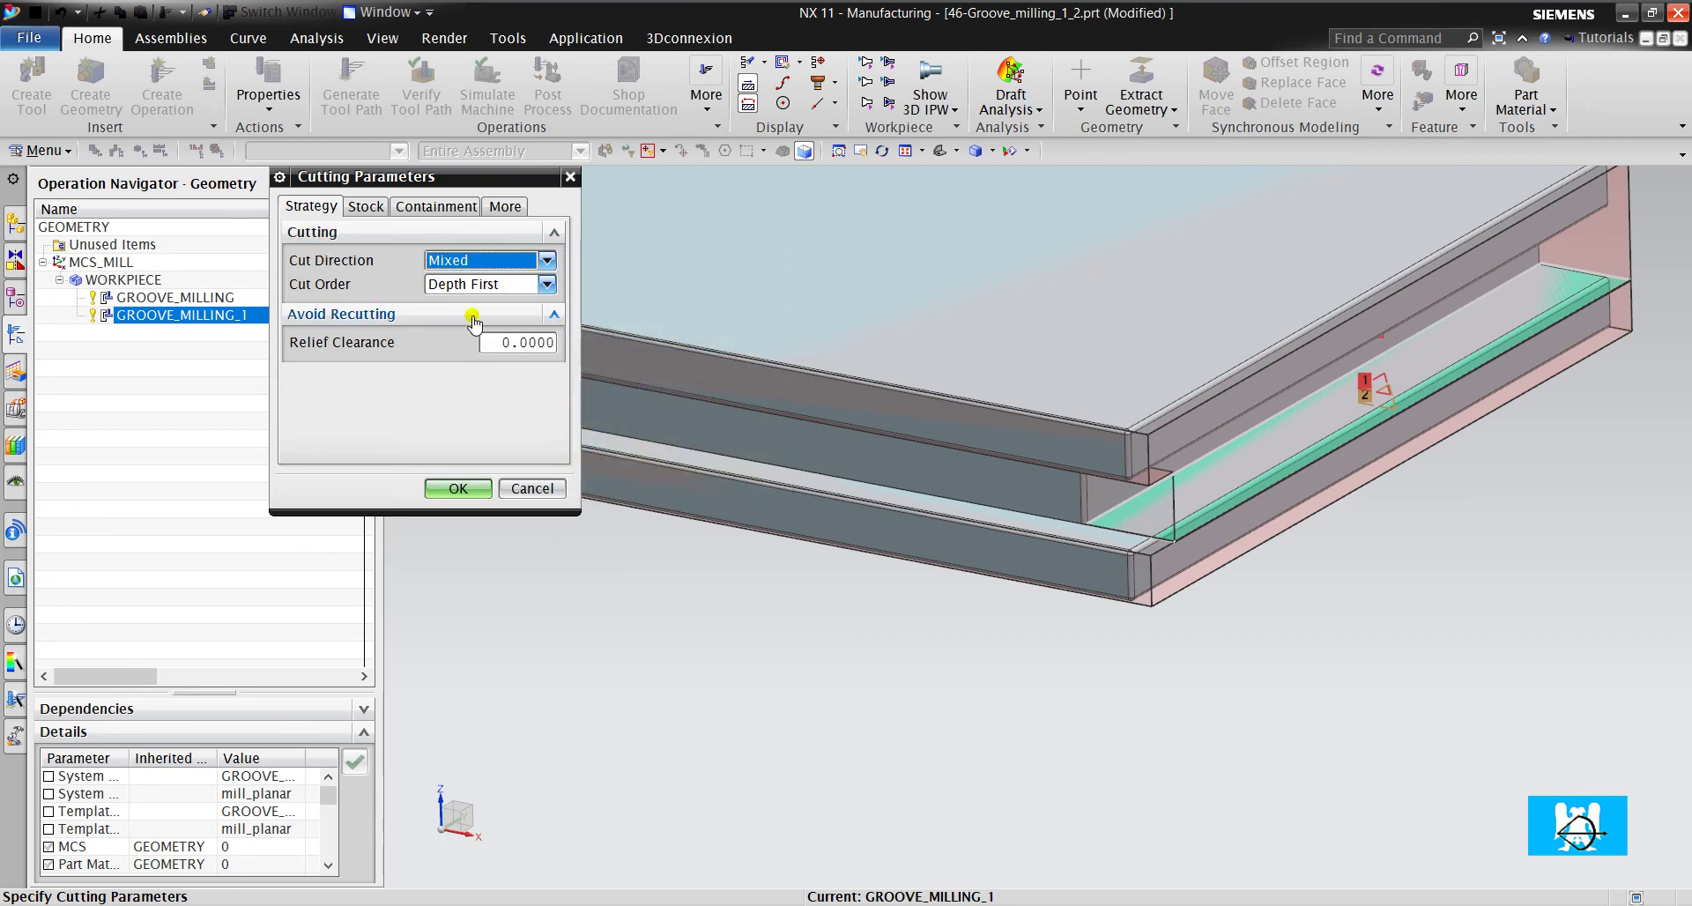
{"action": "left_click", "coordinate": [476, 488]}
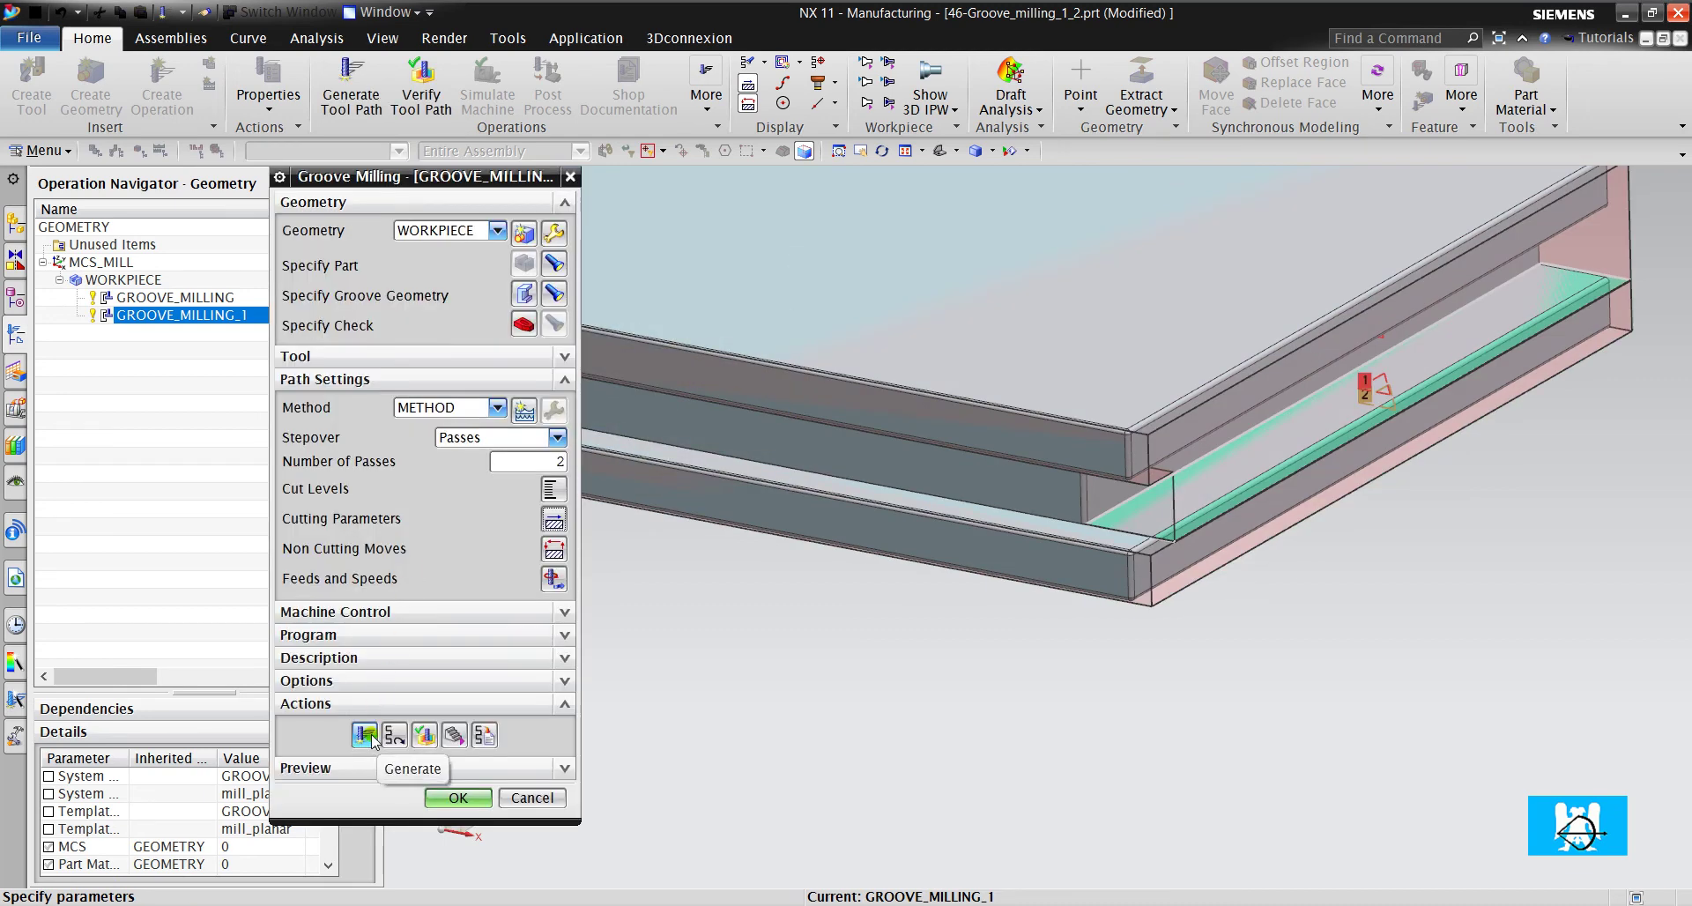
- Regenerate GROOVE_MILLING_1's tool path and play its 3D Dynamic material-removal simulation
{"action": "left_click", "coordinate": [365, 735]}
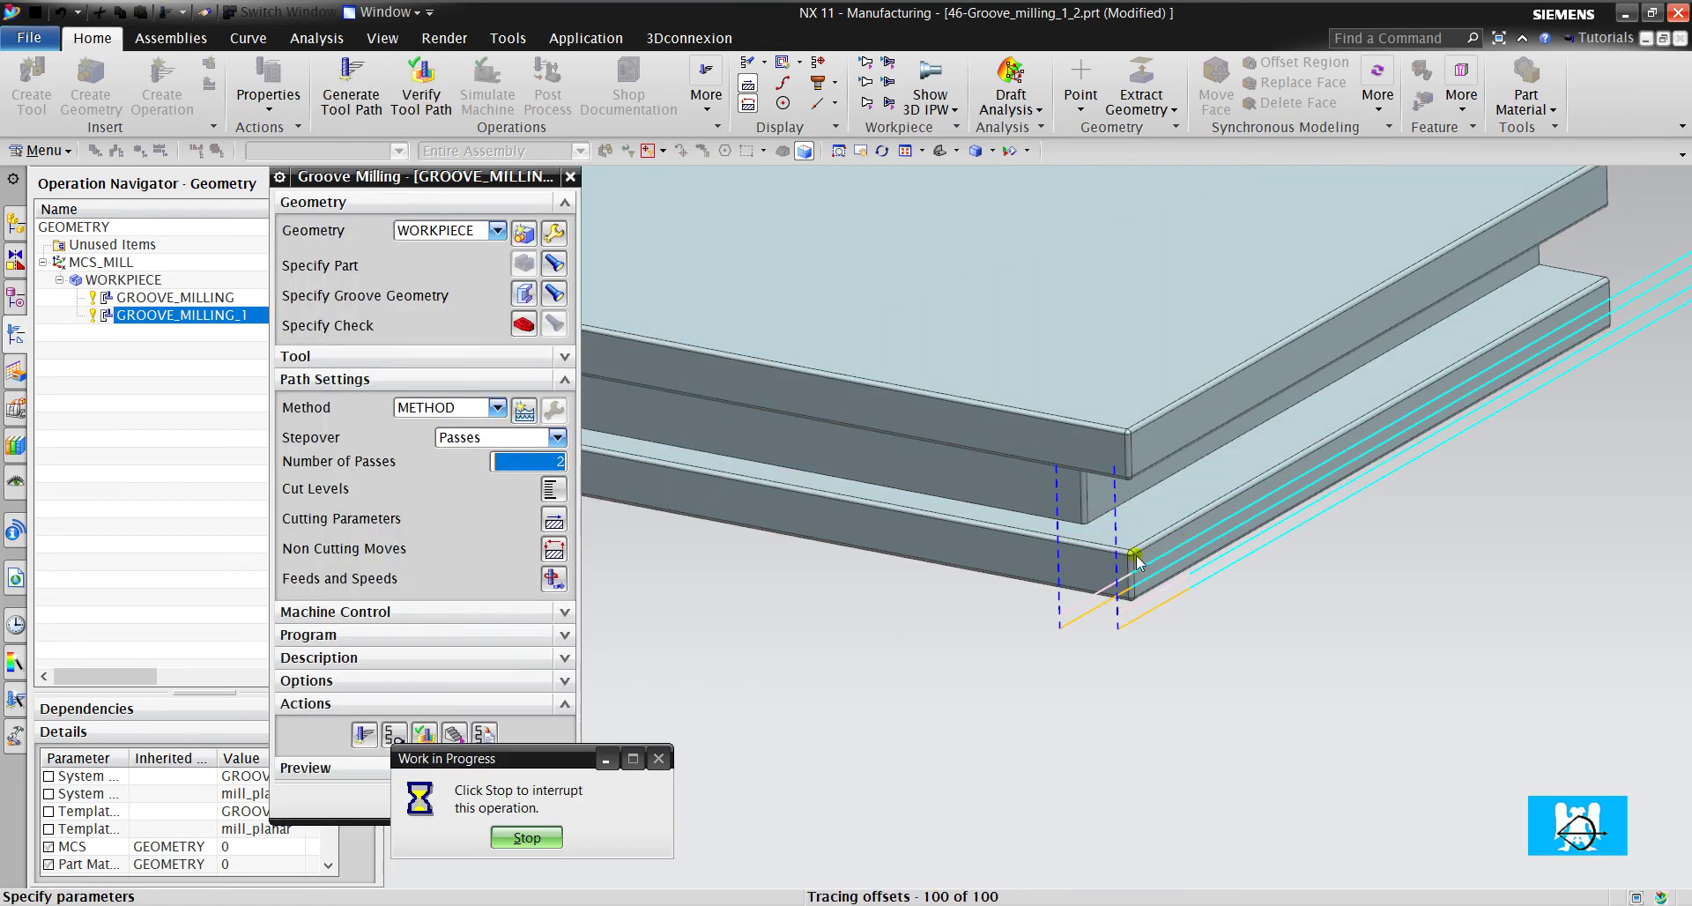
{"action": "left_click", "coordinate": [421, 735]}
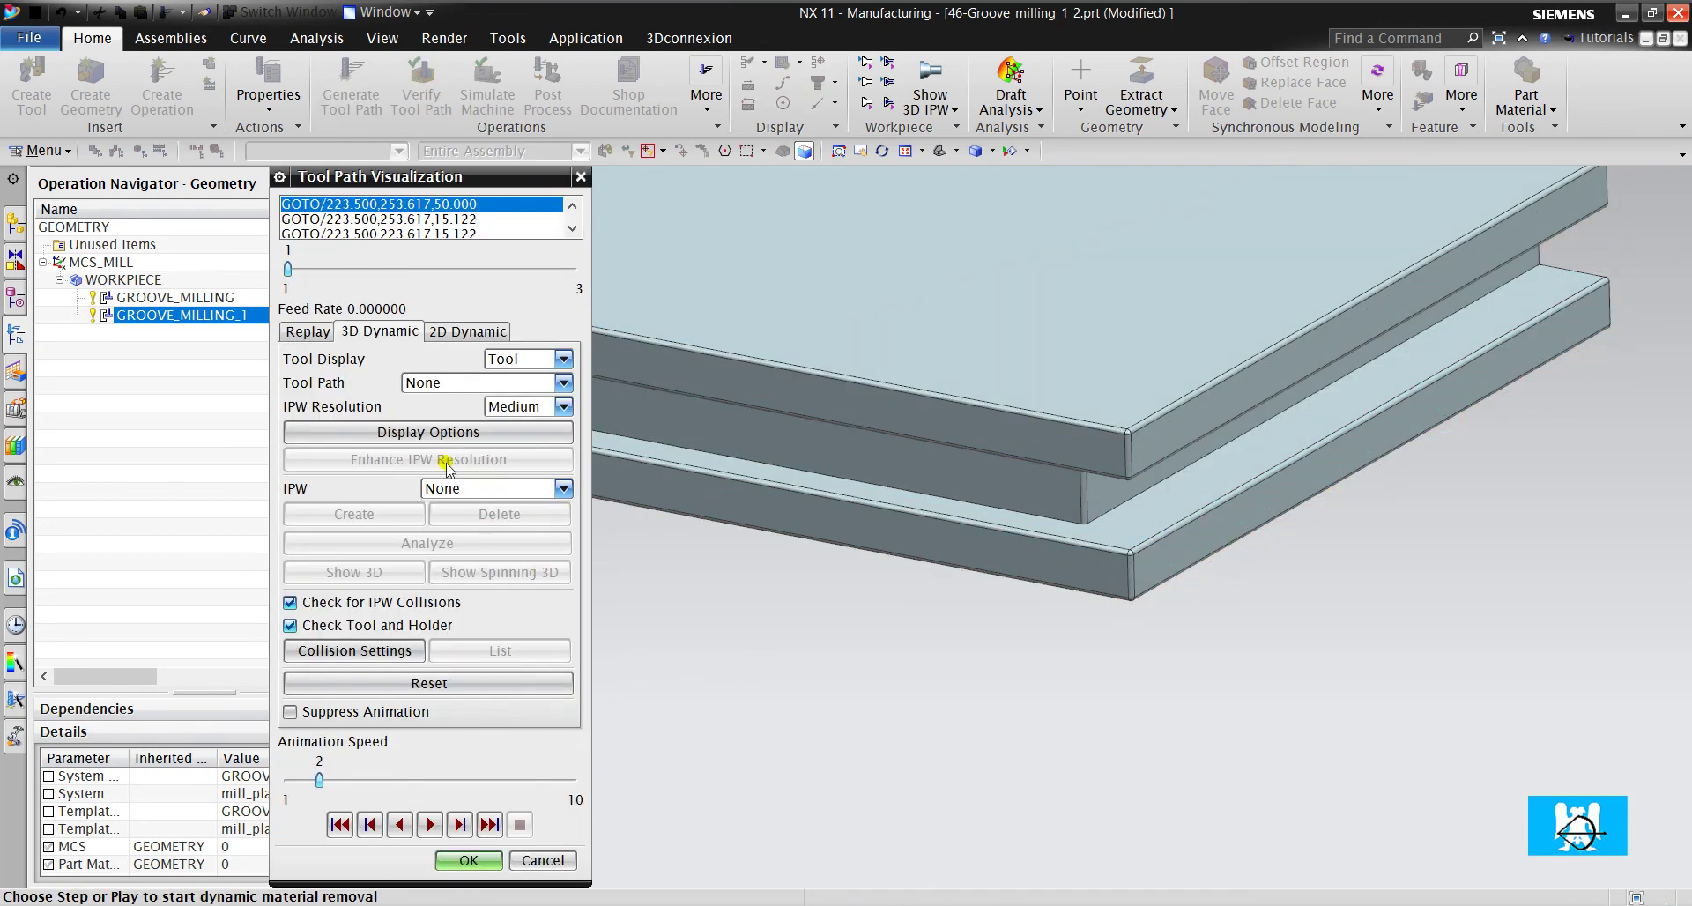
{"action": "left_click", "coordinate": [432, 823]}
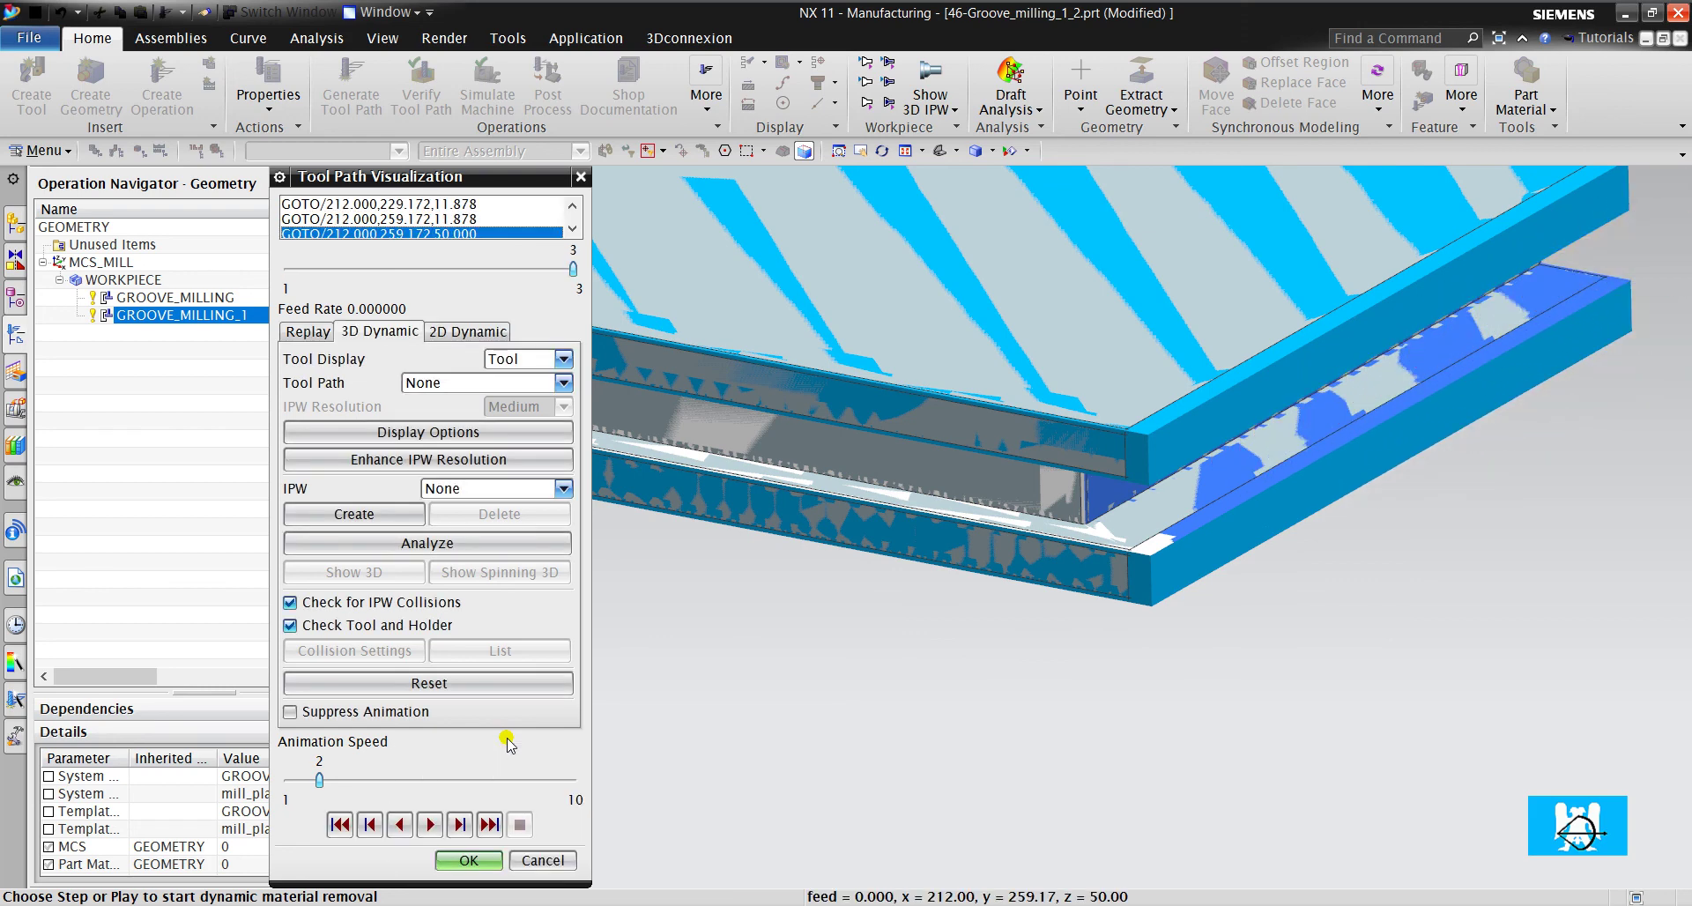
- Close verification and GROOVE_MILLING_1, then zoom and orbit to view the whole block
{"action": "left_click", "coordinate": [471, 853]}
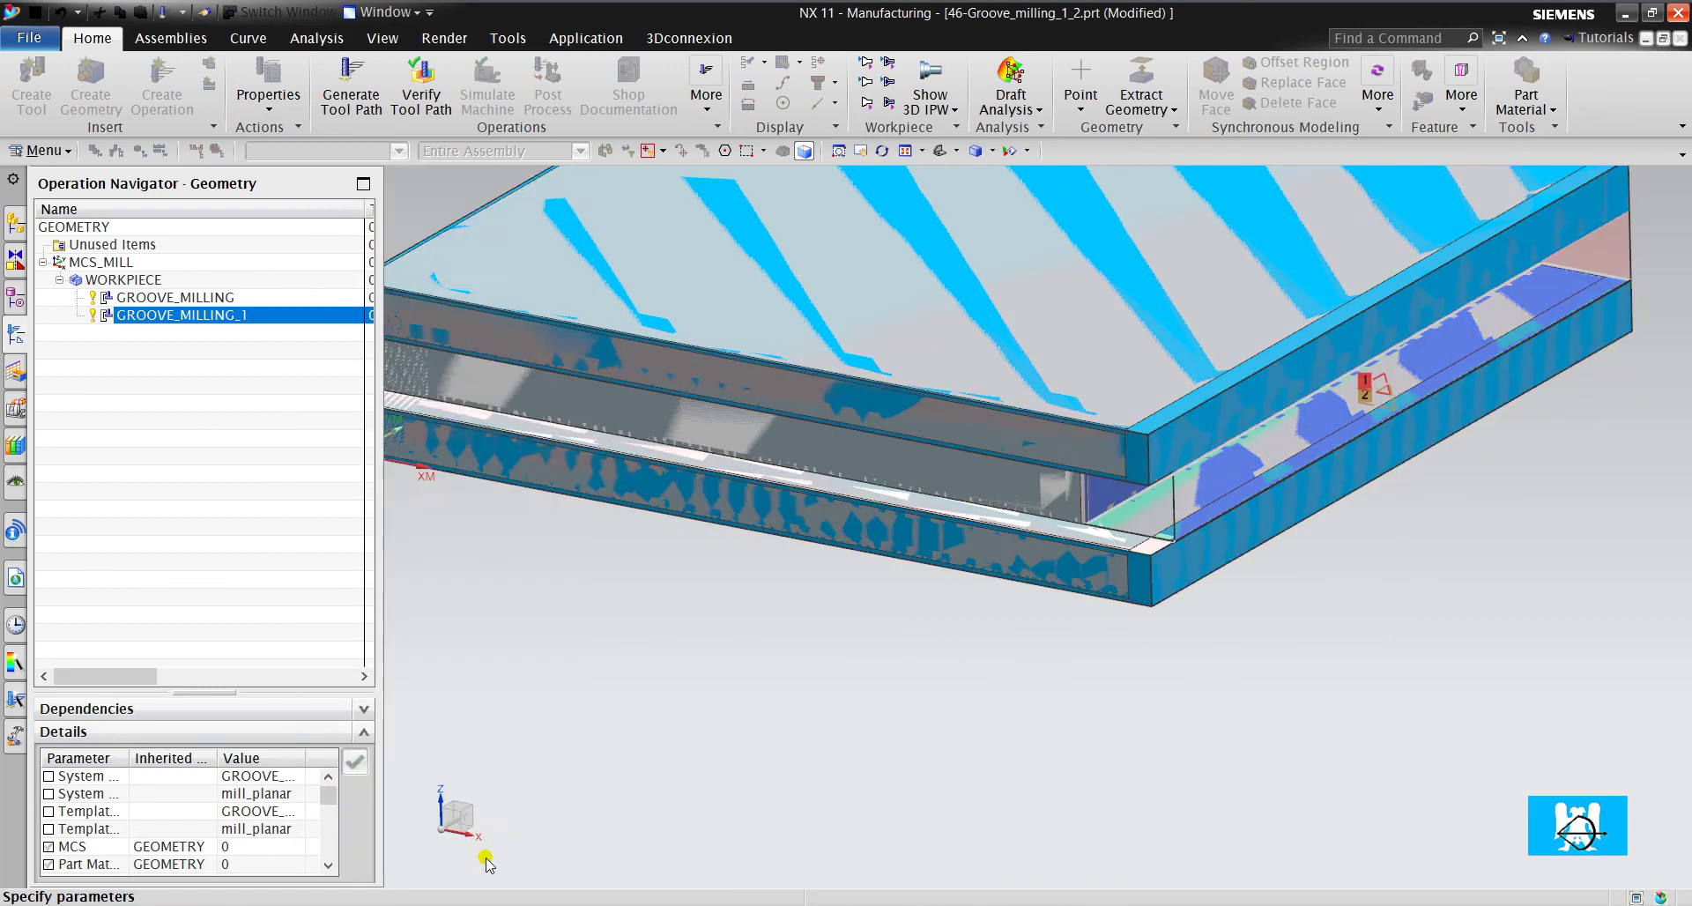
{"action": "left_click", "coordinate": [456, 793]}
{"action": "scroll", "coordinate": [771, 679], "scroll_direction": "down", "scroll_amount": 5}
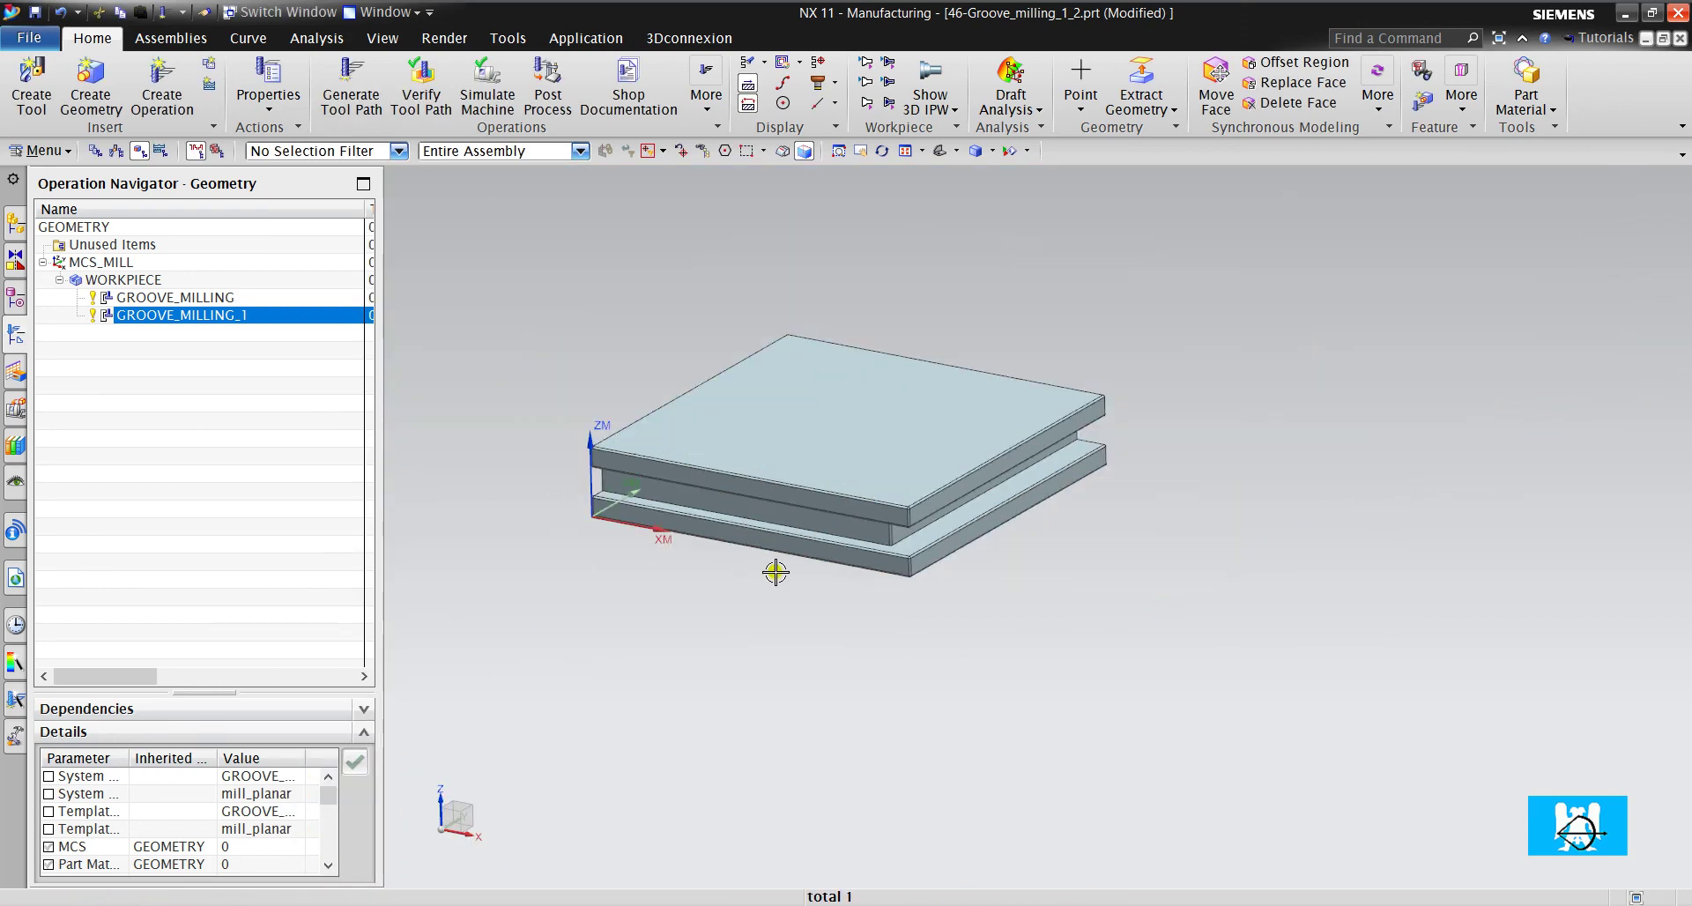
{"action": "scroll", "coordinate": [784, 617], "scroll_direction": "up", "scroll_amount": 2}
{"action": "scroll", "coordinate": [795, 469], "scroll_direction": "up", "scroll_amount": 2}
{"action": "mouse_move", "coordinate": [816, 454]}
{"action": "middle_mouse_down"}
{"action": "mouse_move", "coordinate": [820, 488]}
{"action": "mouse_move", "coordinate": [872, 473]}
{"action": "middle_mouse_up"}
{"action": "scroll", "coordinate": [846, 480], "scroll_direction": "down", "scroll_amount": 3}
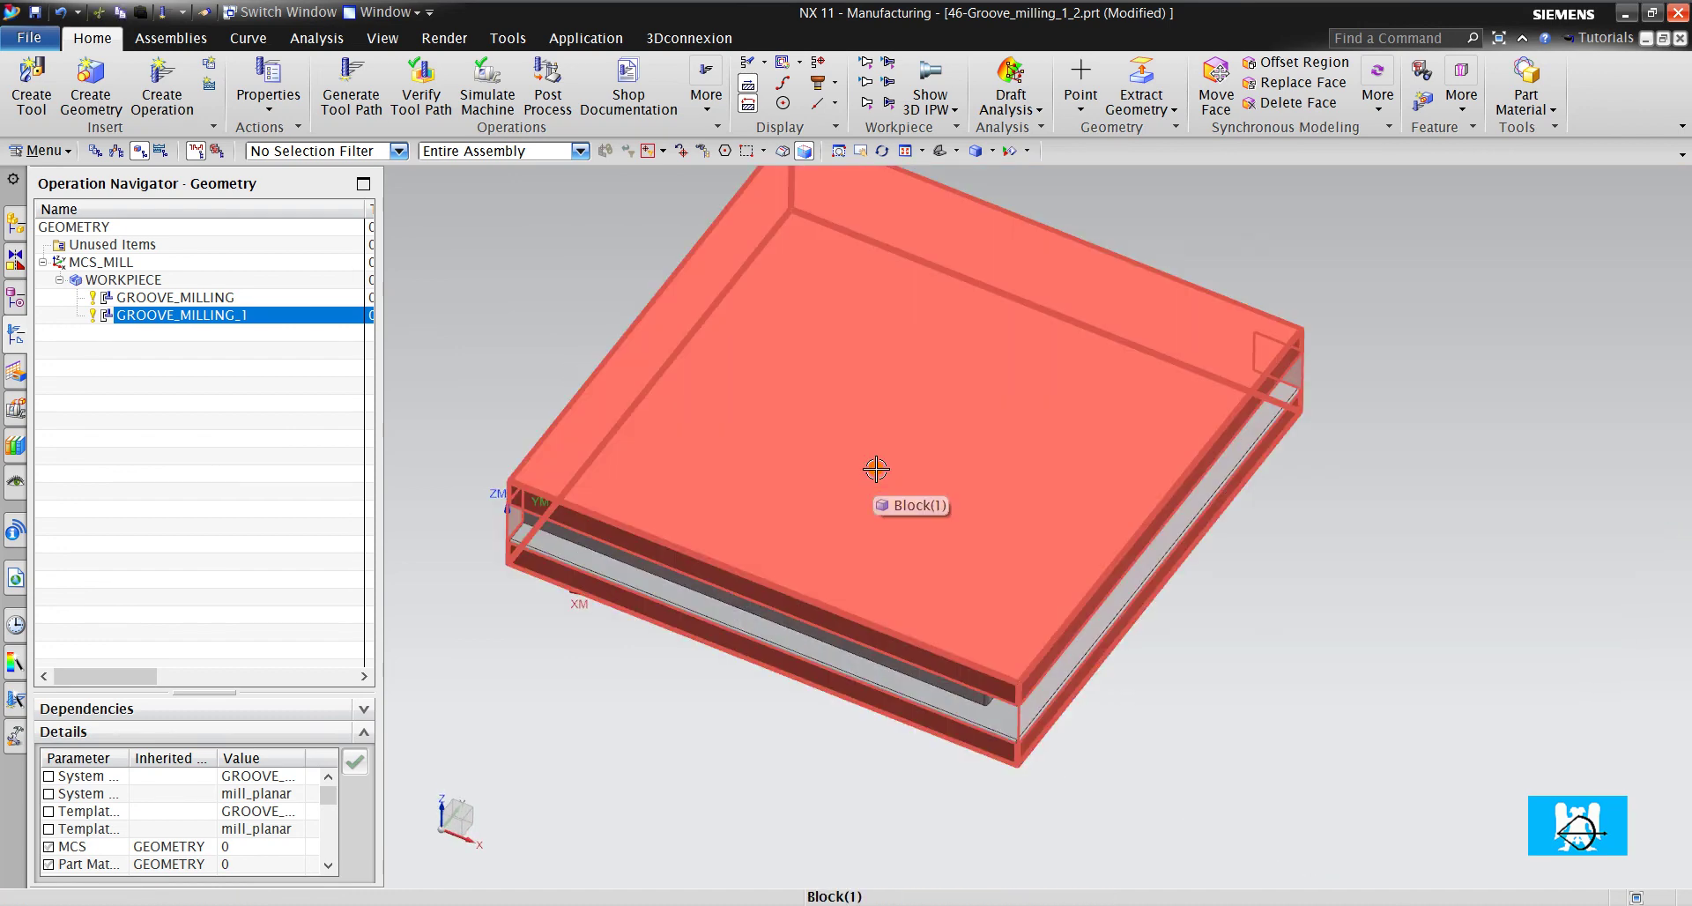